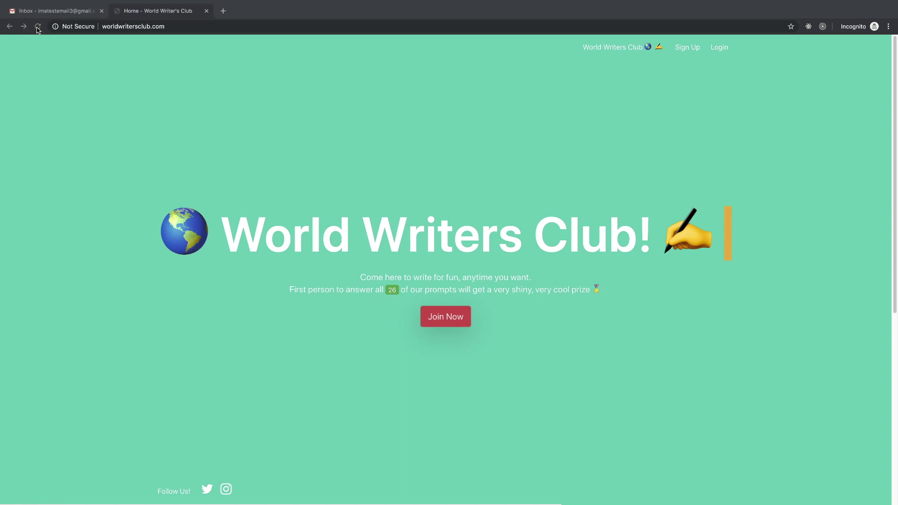
- Reload the home page and read the subtitle and prize line, scrolling through the page
{"action": "left_click", "coordinate": [38, 27]}
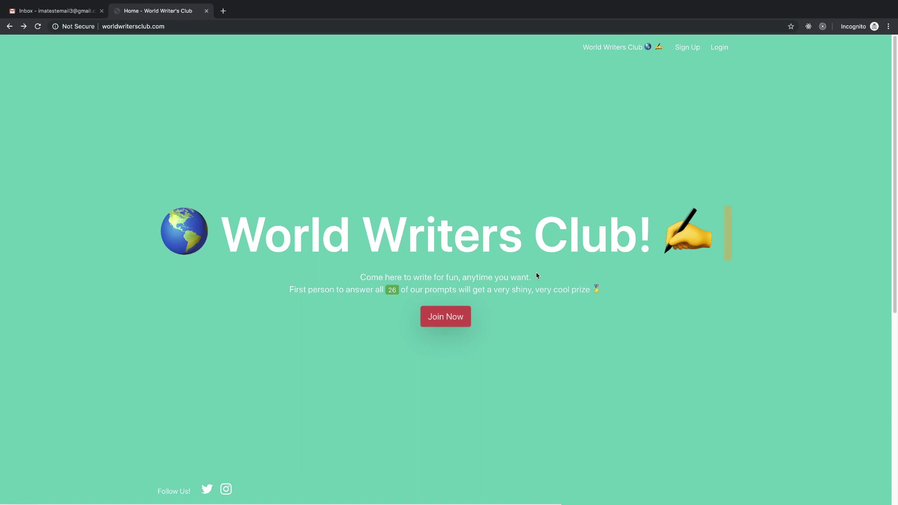
{"action": "left_click_drag", "start_coordinate": [363, 279], "coordinate": [449, 277]}
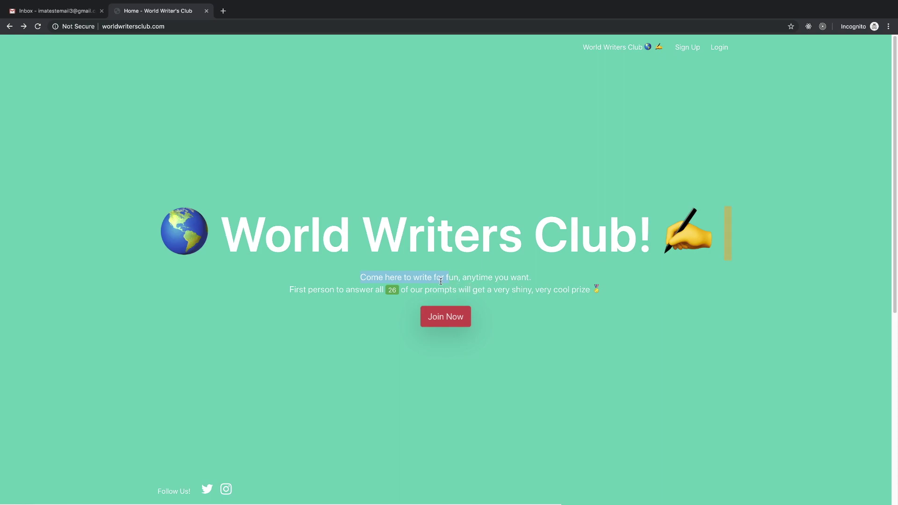
{"action": "left_click_drag", "start_coordinate": [335, 286], "coordinate": [449, 290]}
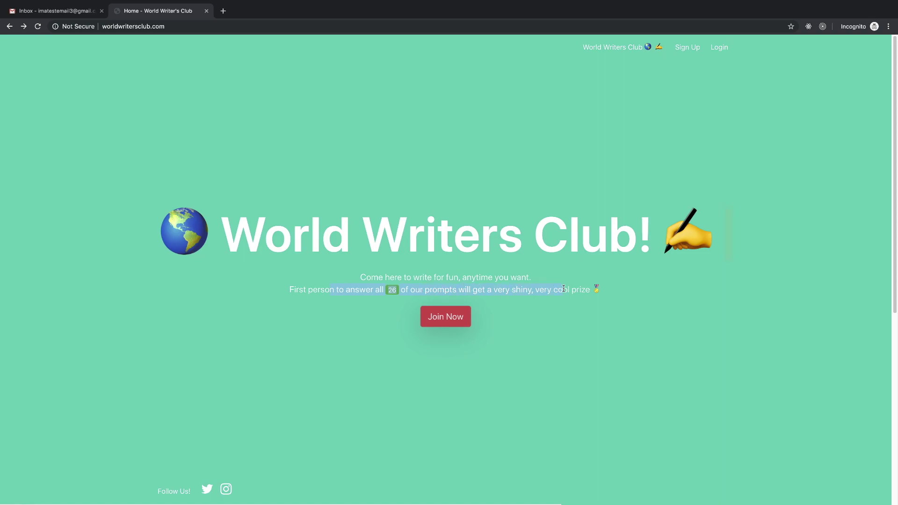
{"action": "left_click_drag", "start_coordinate": [563, 289], "coordinate": [583, 284]}
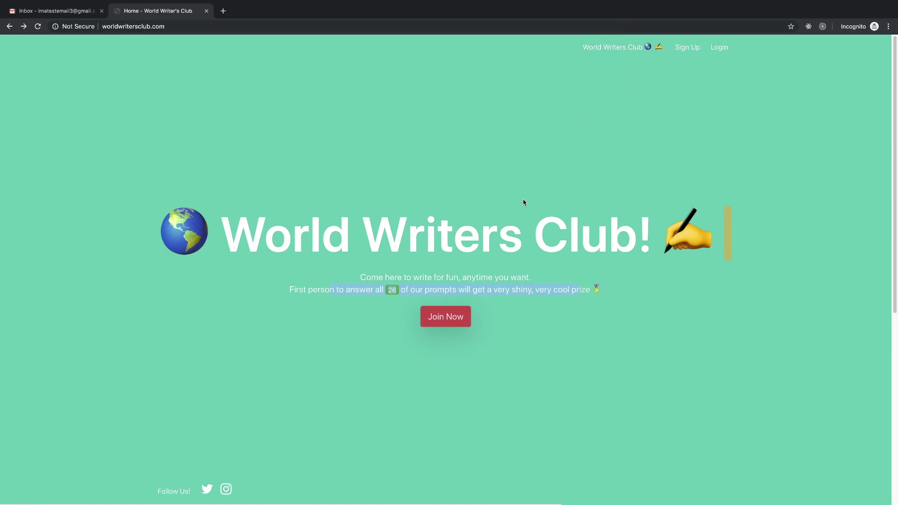
{"action": "left_click", "coordinate": [470, 279]}
{"action": "left_click_drag", "start_coordinate": [579, 291], "coordinate": [353, 284]}
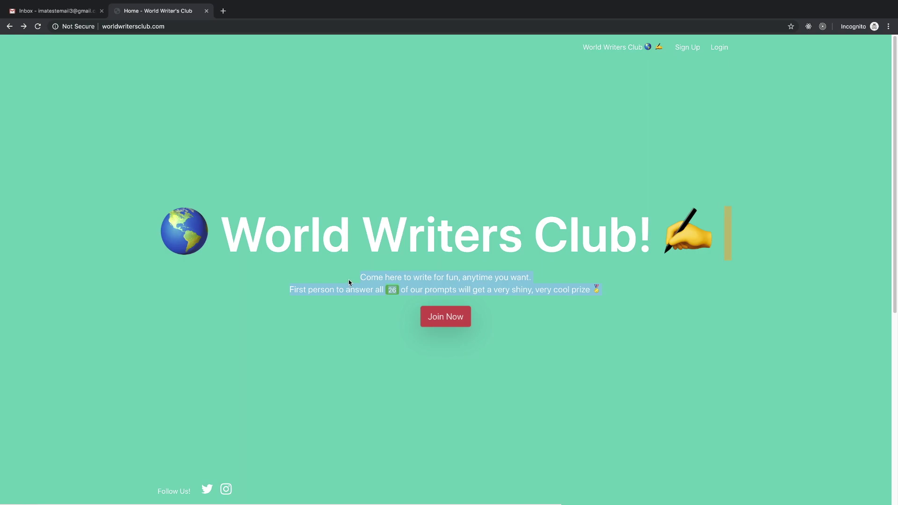
{"action": "left_click", "coordinate": [480, 285]}
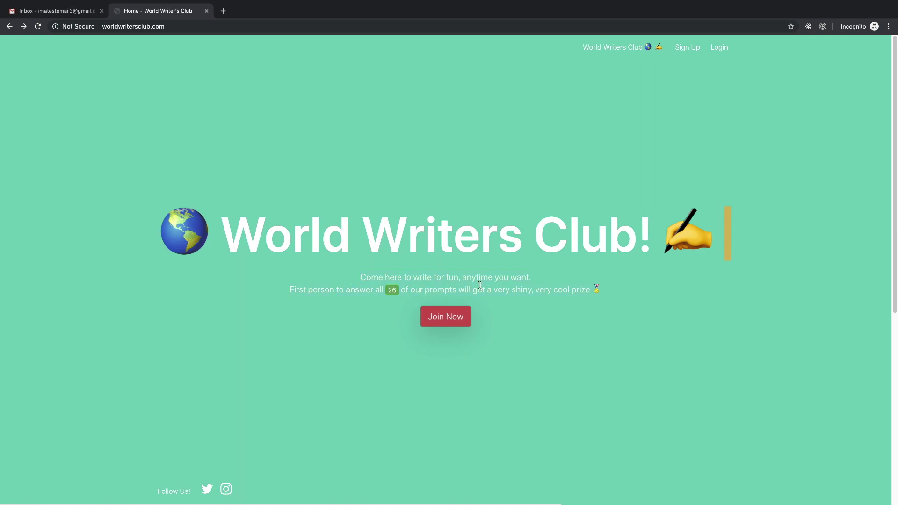
{"action": "left_click_drag", "start_coordinate": [616, 290], "coordinate": [388, 280]}
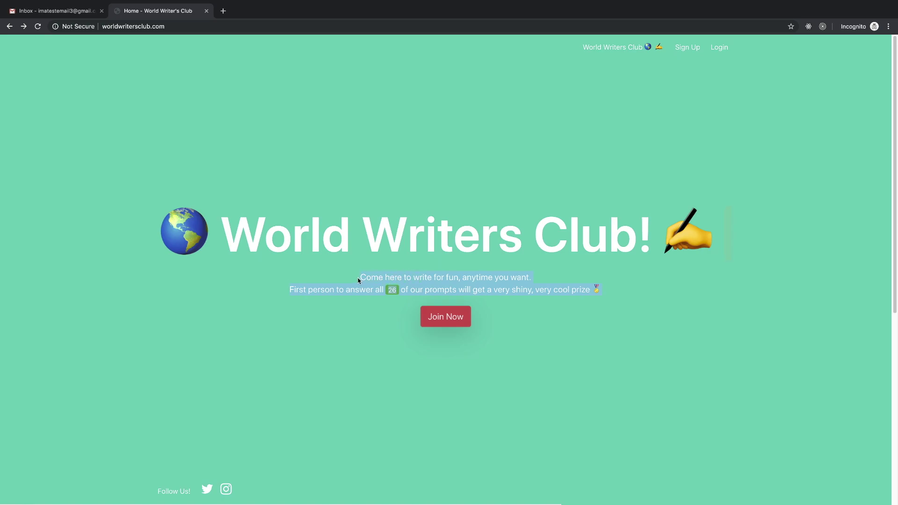
{"action": "left_click", "coordinate": [492, 285]}
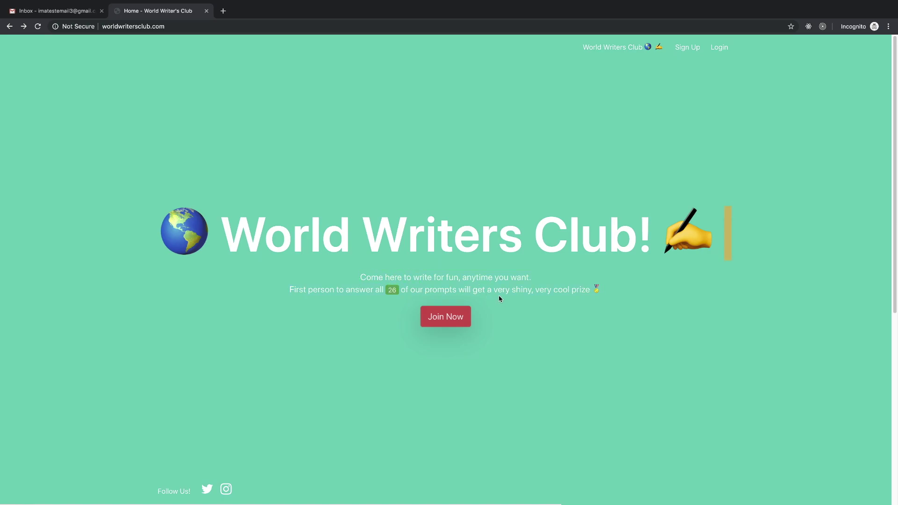
{"action": "scroll", "coordinate": [485, 380], "scroll_direction": "down", "scroll_amount": 1}
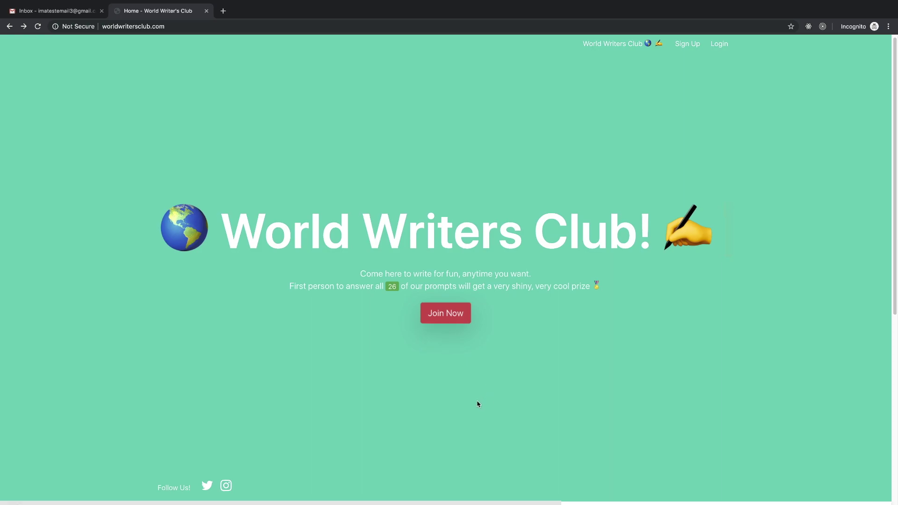
{"action": "scroll", "coordinate": [477, 403], "scroll_direction": "down", "scroll_amount": 3}
{"action": "scroll", "coordinate": [478, 404], "scroll_direction": "down", "scroll_amount": 6}
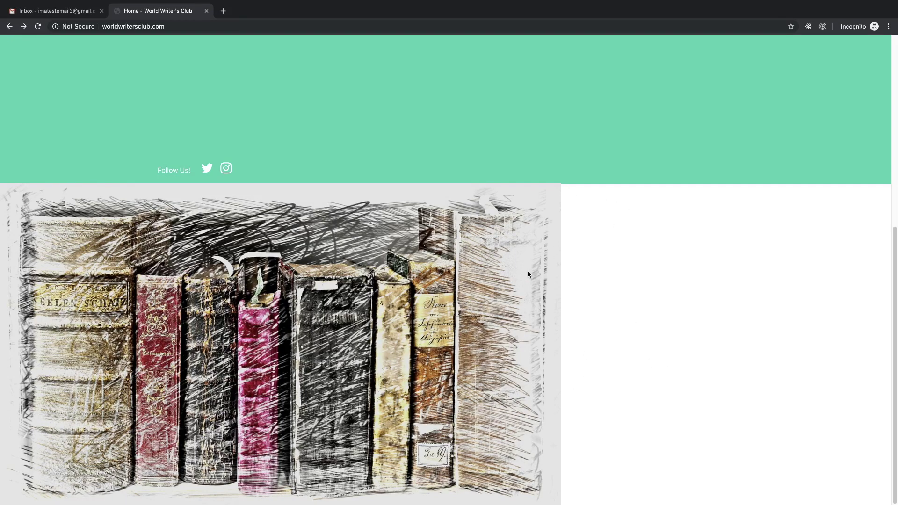
{"action": "scroll", "coordinate": [481, 389], "scroll_direction": "up", "scroll_amount": 1}
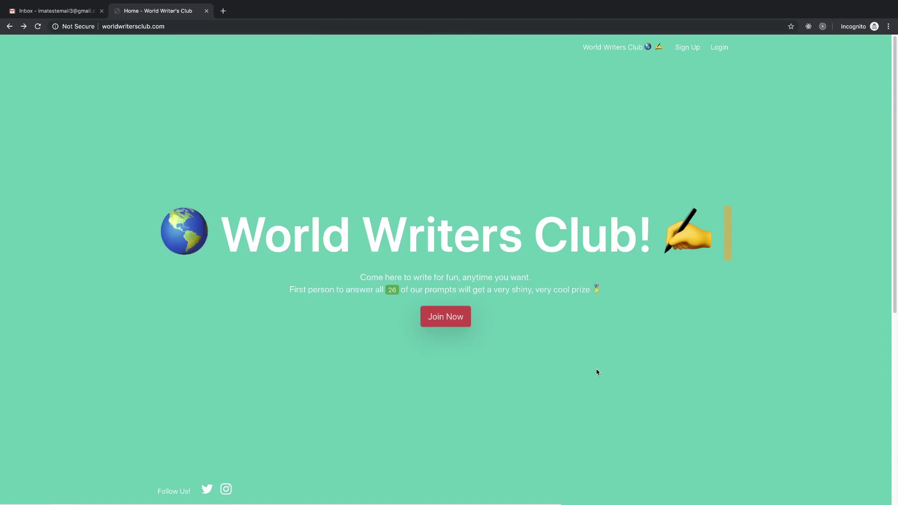
{"action": "scroll", "coordinate": [597, 371], "scroll_direction": "down", "scroll_amount": 7}
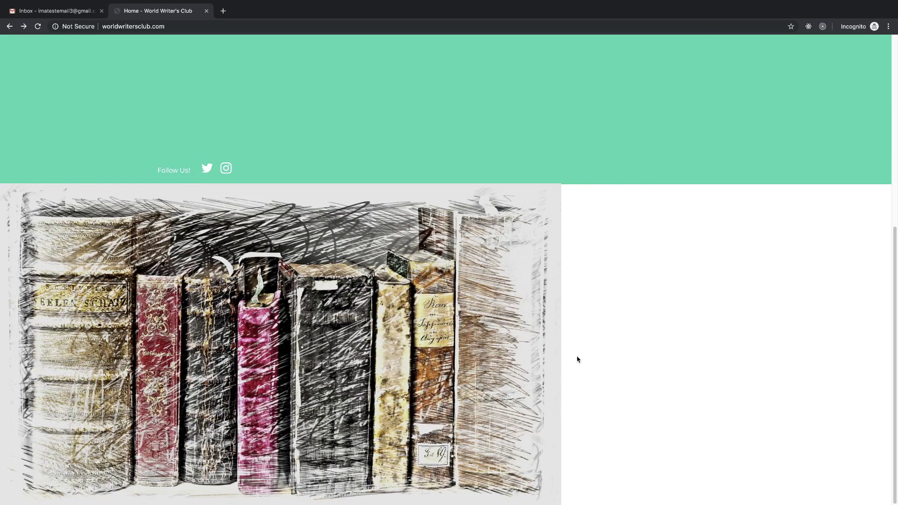
{"action": "scroll", "coordinate": [562, 388], "scroll_direction": "up", "scroll_amount": 7}
{"action": "scroll", "coordinate": [495, 411], "scroll_direction": "down", "scroll_amount": 1}
{"action": "scroll", "coordinate": [496, 411], "scroll_direction": "down", "scroll_amount": 6}
{"action": "scroll", "coordinate": [498, 383], "scroll_direction": "up", "scroll_amount": 7}
{"action": "scroll", "coordinate": [601, 365], "scroll_direction": "down", "scroll_amount": 4}
{"action": "scroll", "coordinate": [561, 327], "scroll_direction": "up", "scroll_amount": 4}
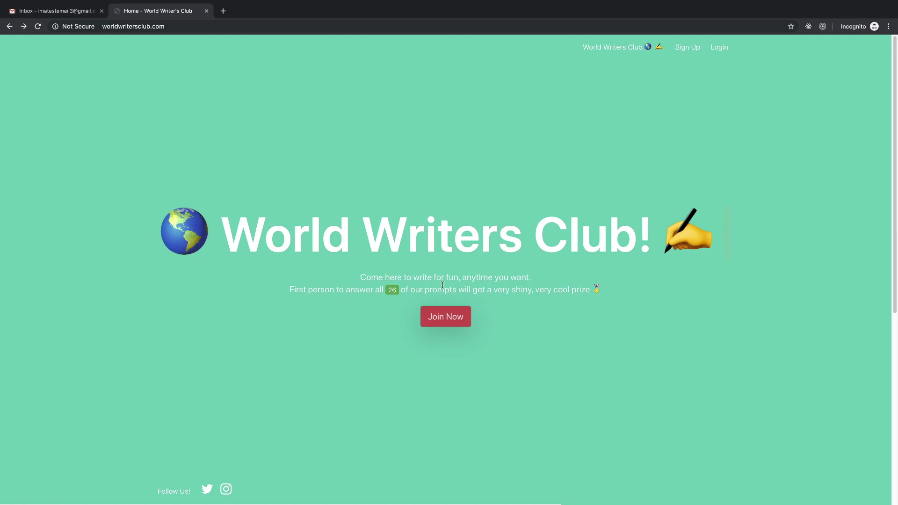
- Re-read the World Writers Club! heading, the subtitle and the line about answering all 26 prompts
{"action": "left_click_drag", "start_coordinate": [492, 286], "coordinate": [377, 280]}
{"action": "left_click", "coordinate": [363, 278]}
{"action": "left_click_drag", "start_coordinate": [407, 286], "coordinate": [538, 294]}
{"action": "left_click", "coordinate": [538, 293]}
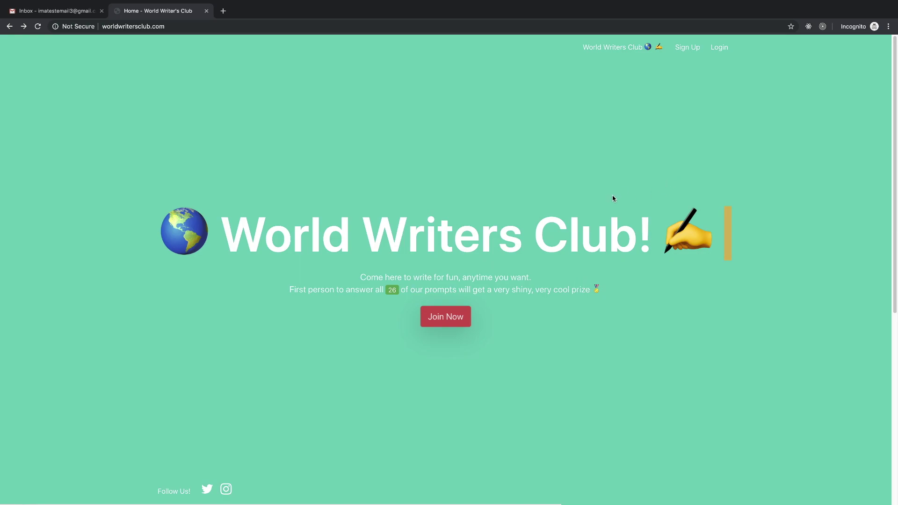
{"action": "left_click_drag", "start_coordinate": [238, 240], "coordinate": [406, 237]}
{"action": "left_click", "coordinate": [471, 282]}
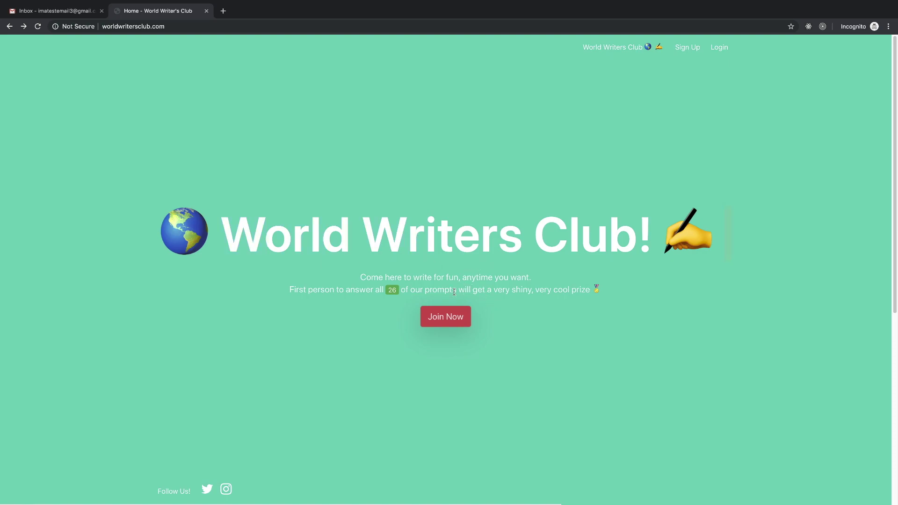
{"action": "left_click_drag", "start_coordinate": [362, 275], "coordinate": [590, 292]}
{"action": "left_click", "coordinate": [574, 285]}
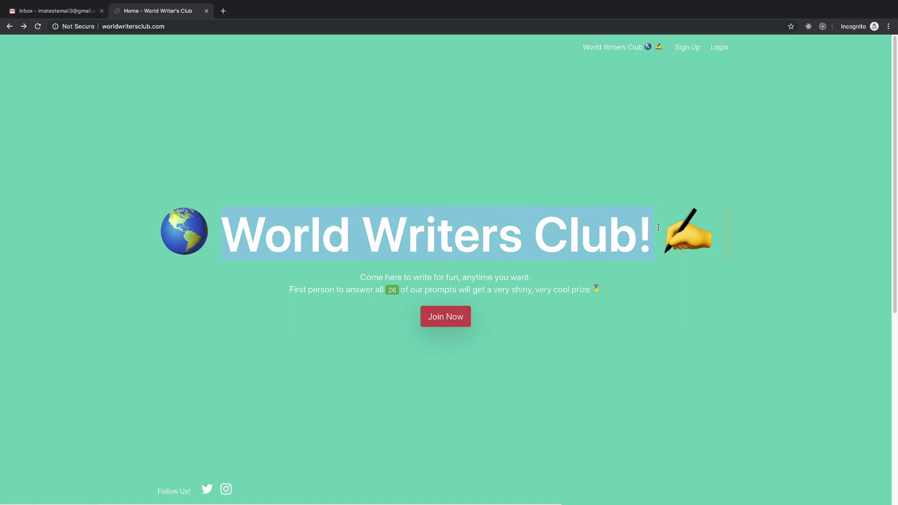
{"action": "left_click", "coordinate": [605, 298]}
{"action": "left_click_drag", "start_coordinate": [572, 289], "coordinate": [359, 277]}
{"action": "left_click", "coordinate": [415, 281]}
{"action": "left_click_drag", "start_coordinate": [307, 288], "coordinate": [583, 291]}
{"action": "left_click", "coordinate": [518, 292]}
{"action": "left_click", "coordinate": [595, 289]}
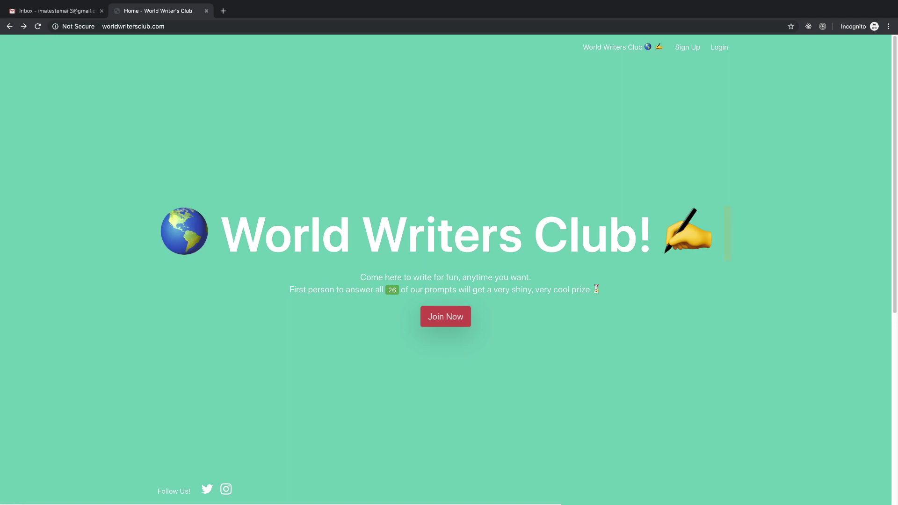
- Open the Join Now form and enter an e-mail address, a first name and a password
{"action": "left_click", "coordinate": [450, 322]}
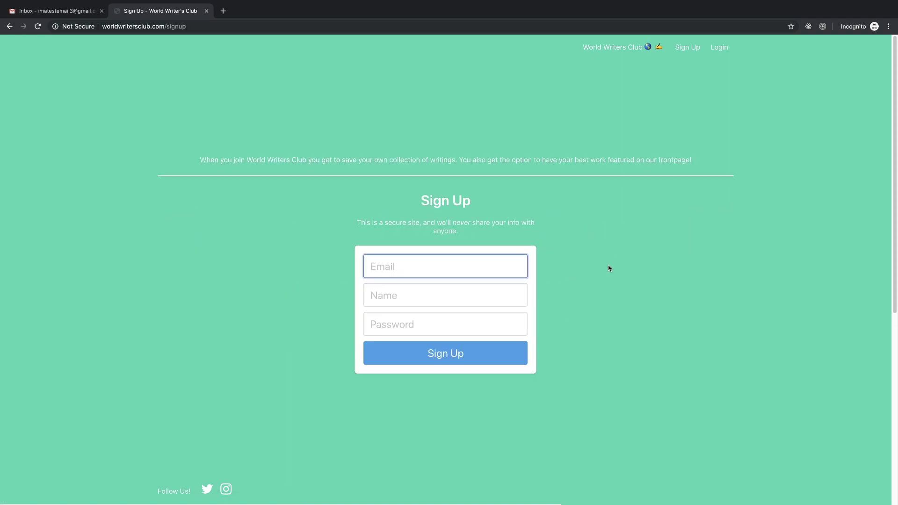
{"action": "key", "text": "Tab"}
{"action": "type", "text": "Don"}
{"action": "key", "text": "Tab"}
{"action": "type", "text": "••"}
{"action": "key", "text": "BackSpace"}
{"action": "type", "text": "••••••"}
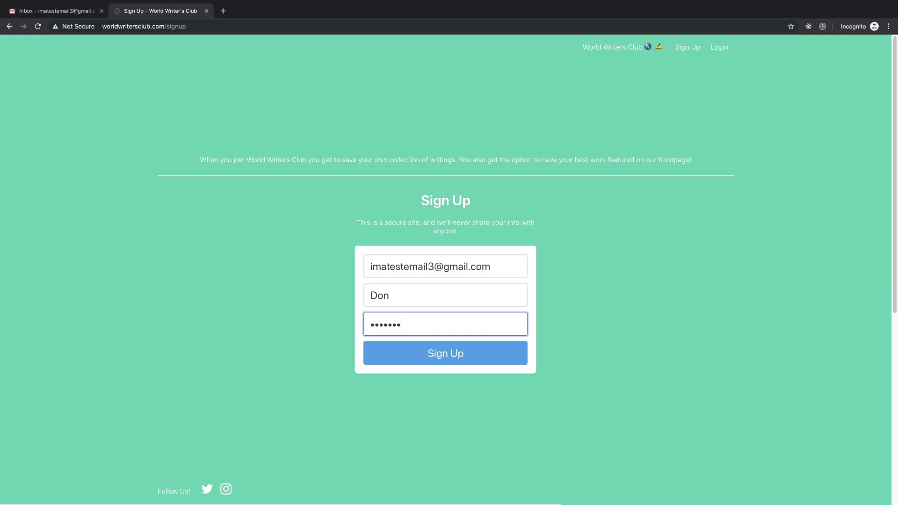
- Create the account, then check Gmail's Promotions, Social and Primary categories for new mail
{"action": "left_click", "coordinate": [475, 355]}
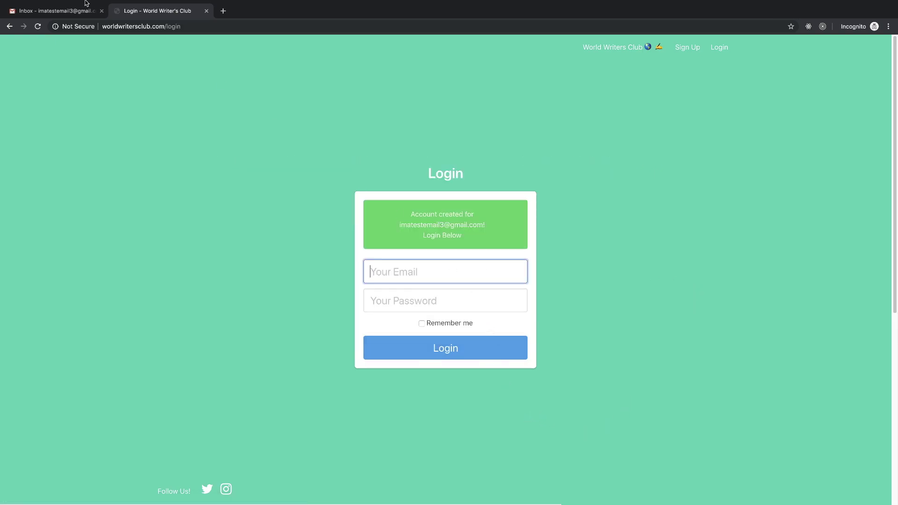
{"action": "left_click", "coordinate": [70, 11]}
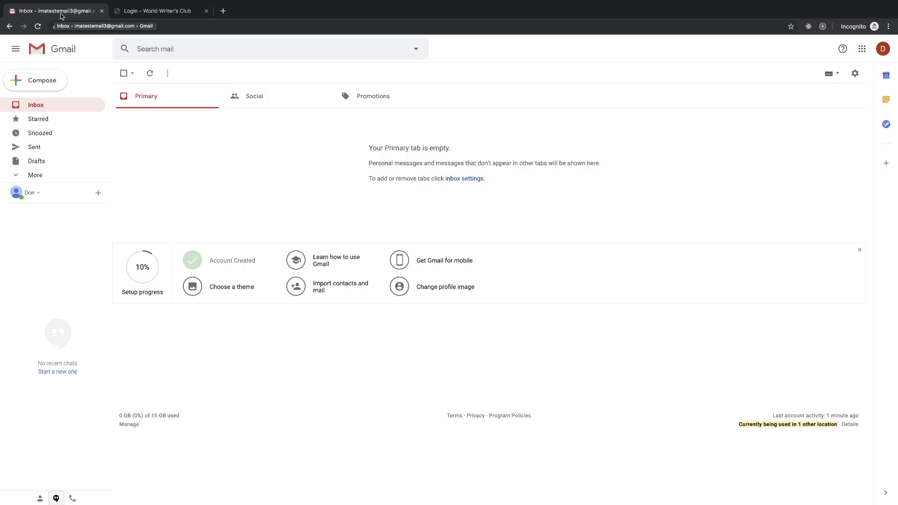
{"action": "left_click", "coordinate": [156, 11]}
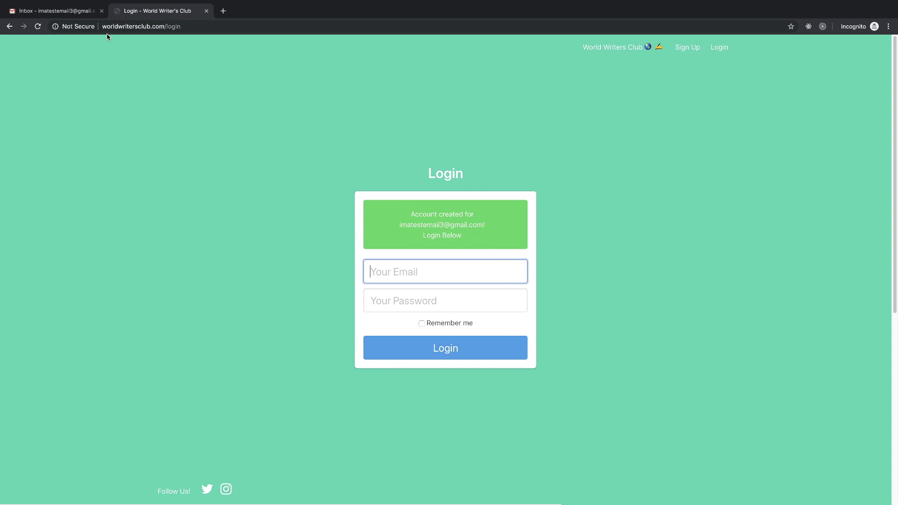
{"action": "left_click", "coordinate": [51, 11]}
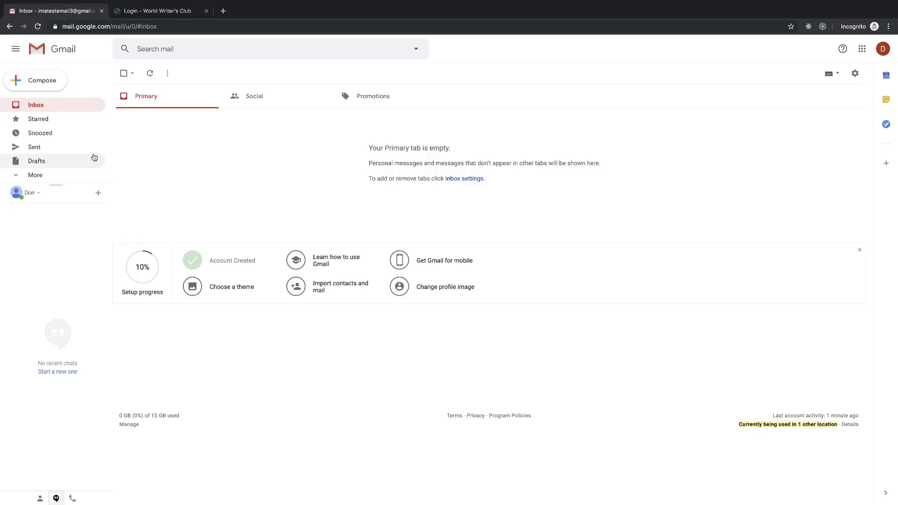
{"action": "left_click", "coordinate": [423, 97]}
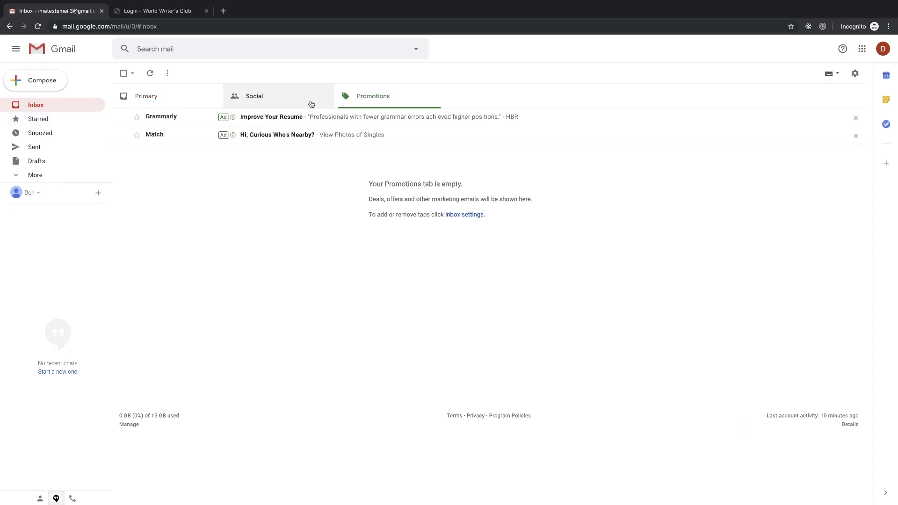
{"action": "left_click", "coordinate": [290, 103]}
{"action": "left_click", "coordinate": [192, 103]}
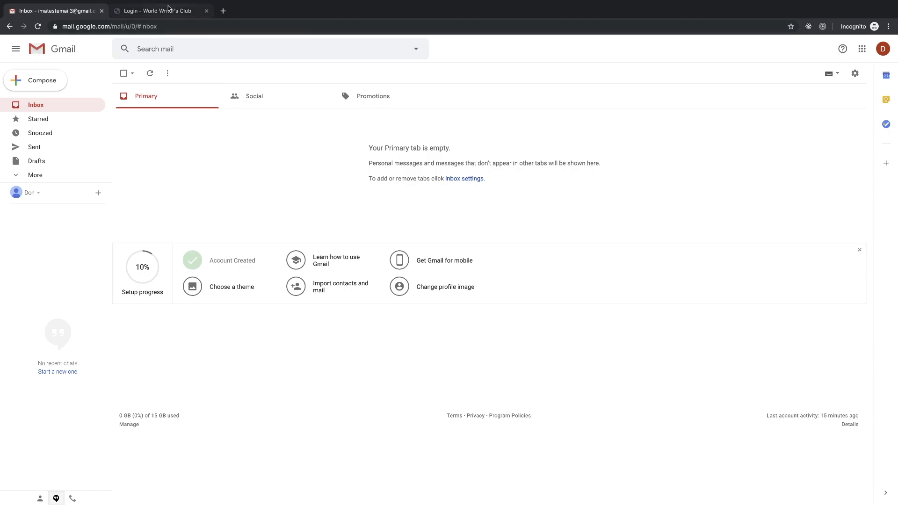
- Recheck Gmail's Promotions, Social and Primary categories, ending back on the club's login page
{"action": "left_click", "coordinate": [168, 7]}
{"action": "scroll", "coordinate": [316, 264], "scroll_direction": "down", "scroll_amount": 1}
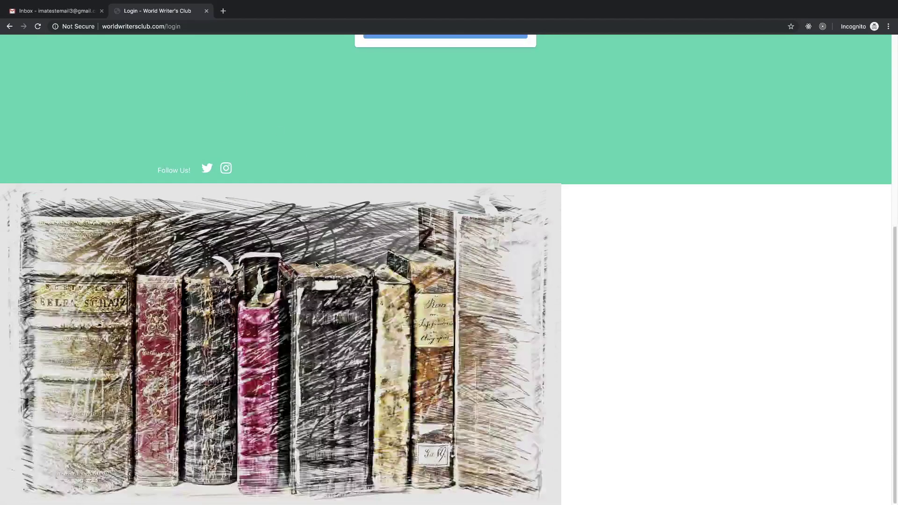
{"action": "scroll", "coordinate": [316, 263], "scroll_direction": "up", "scroll_amount": 6}
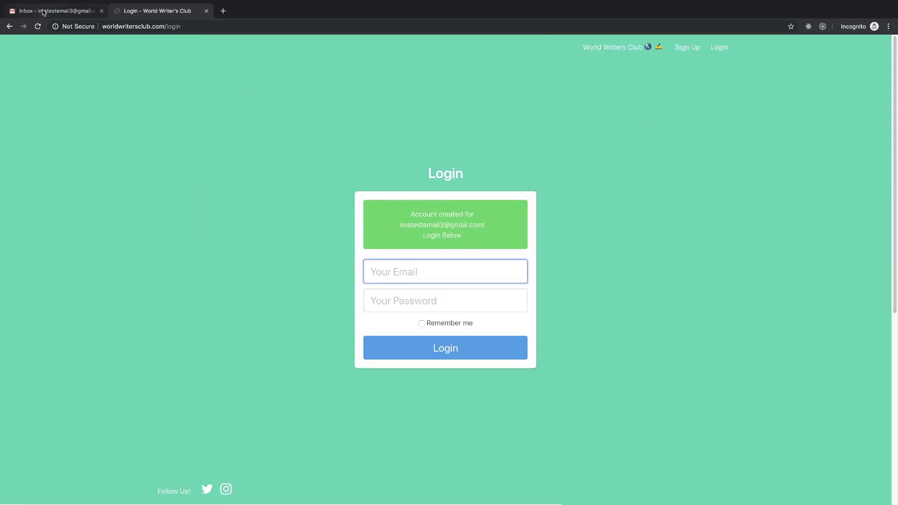
{"action": "left_click", "coordinate": [45, 11]}
{"action": "left_click", "coordinate": [363, 95]}
{"action": "left_click", "coordinate": [300, 95]}
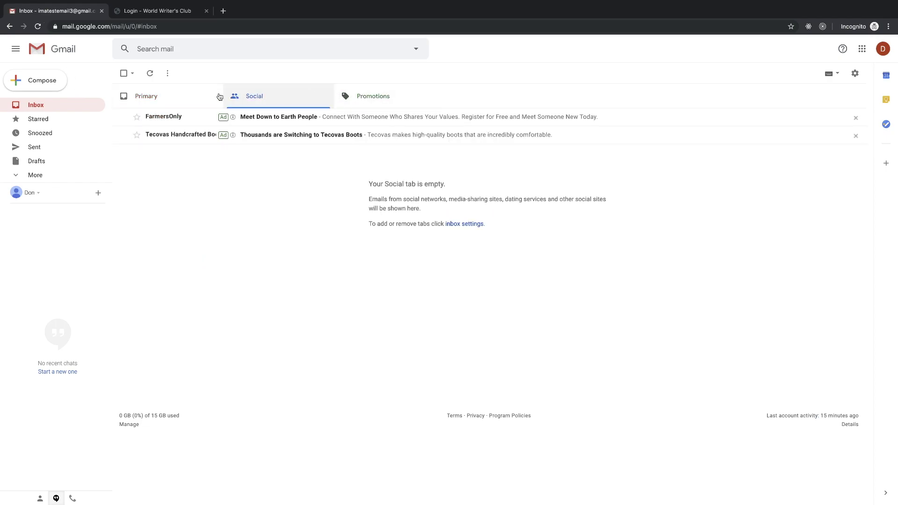
{"action": "left_click", "coordinate": [173, 95]}
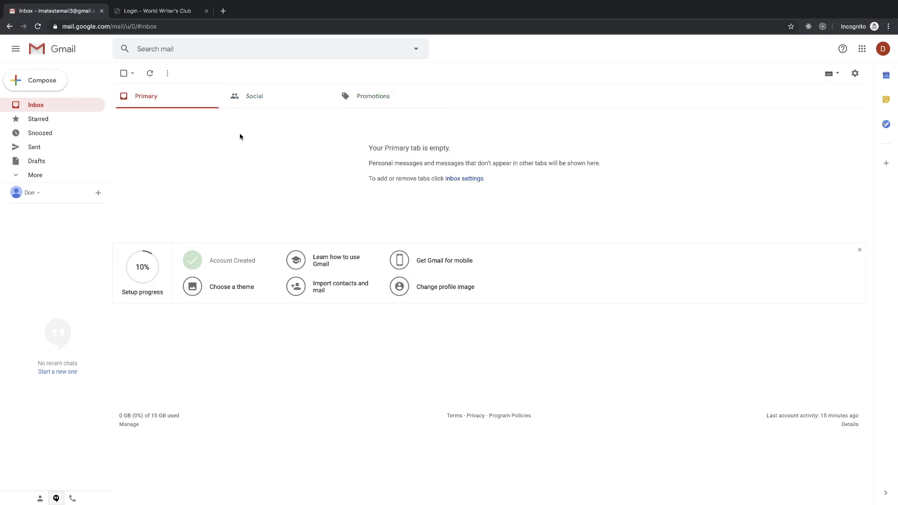
{"action": "left_click", "coordinate": [157, 10]}
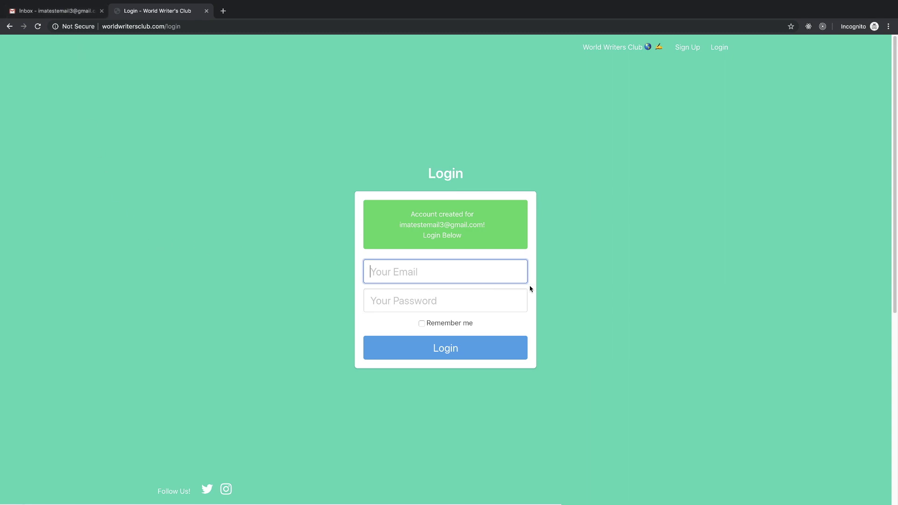
- Log in with the new account's e-mail address and password
{"action": "triple_click", "coordinate": [397, 231]}
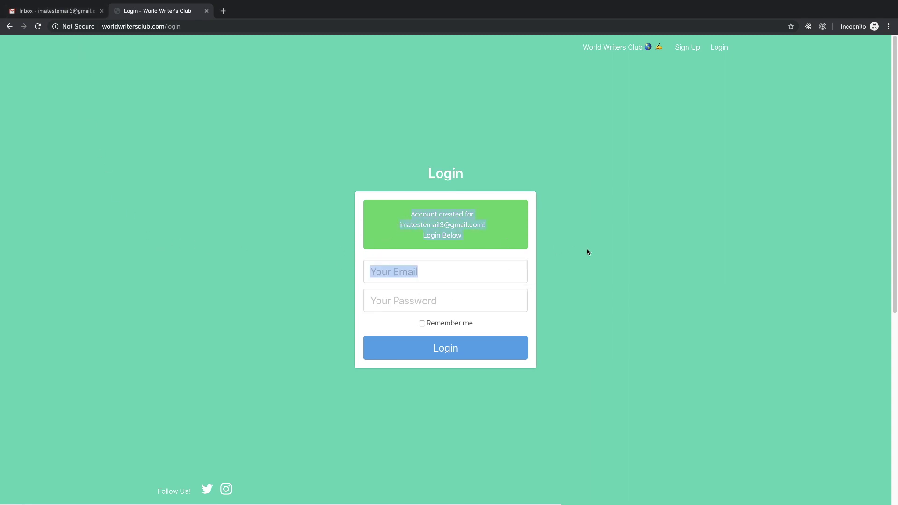
{"action": "left_click", "coordinate": [442, 272]}
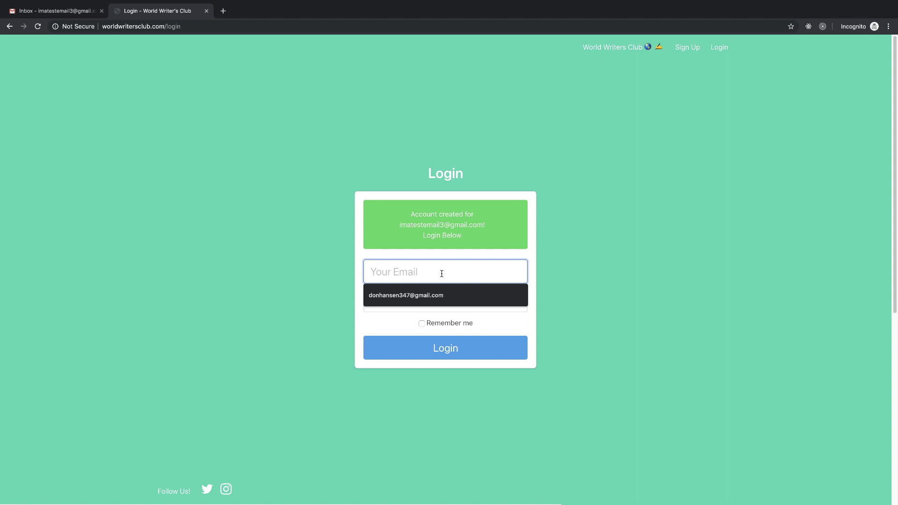
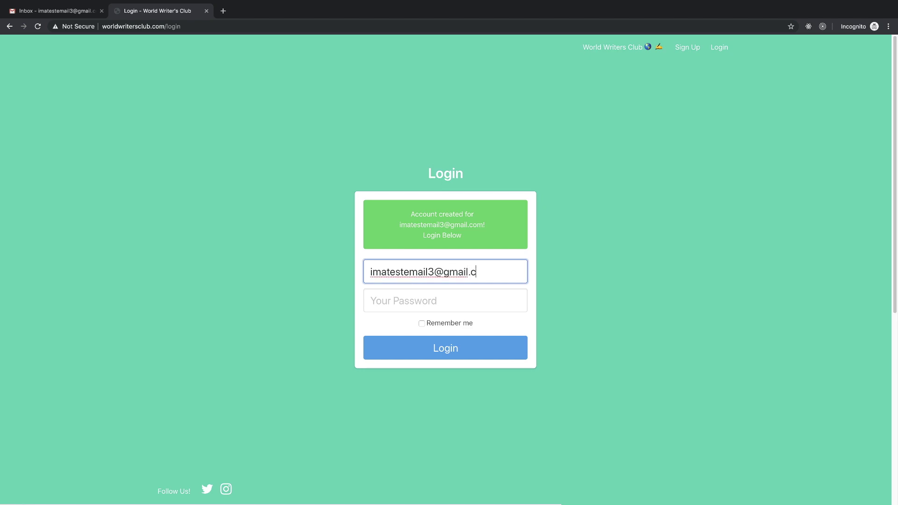
{"action": "key", "text": "Tab"}
{"action": "type", "text": "•••••••"}
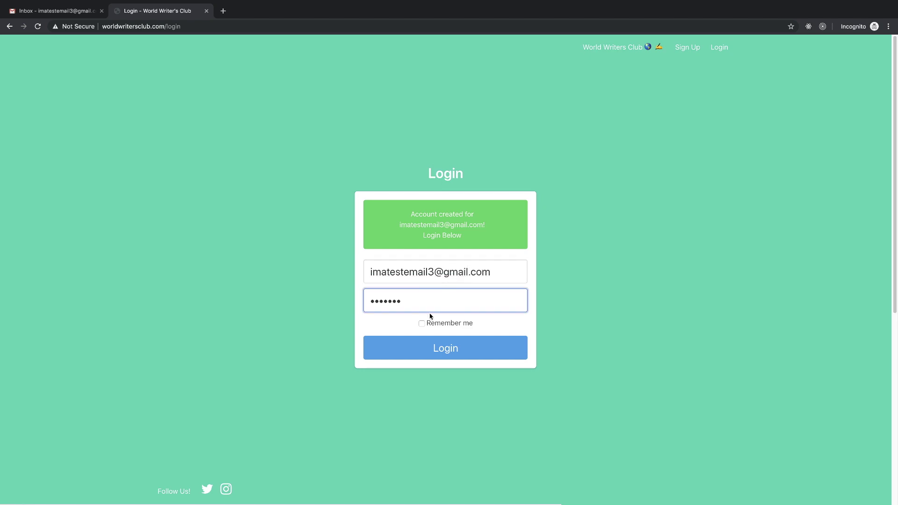
{"action": "left_click", "coordinate": [440, 357]}
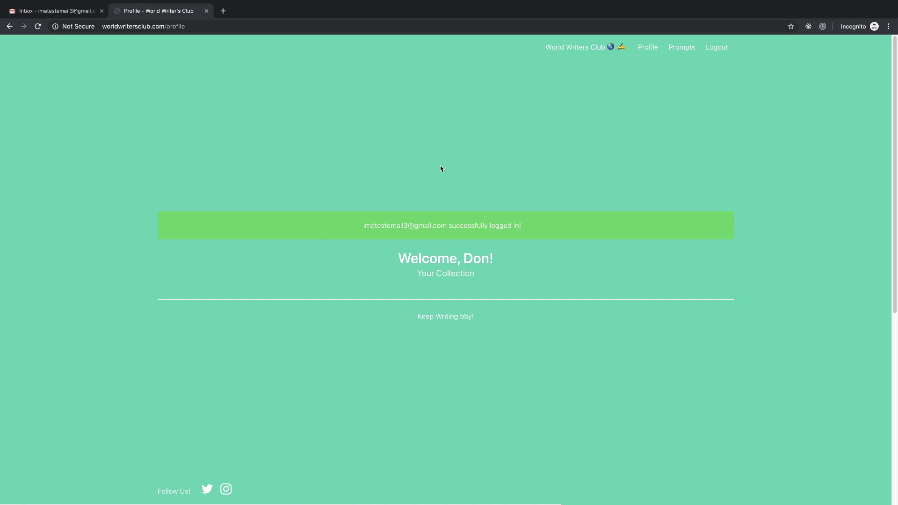
- Review the profile's logged-in banner, personal welcome and empty Your Collection section
{"action": "scroll", "coordinate": [626, 299], "scroll_direction": "down", "scroll_amount": 4}
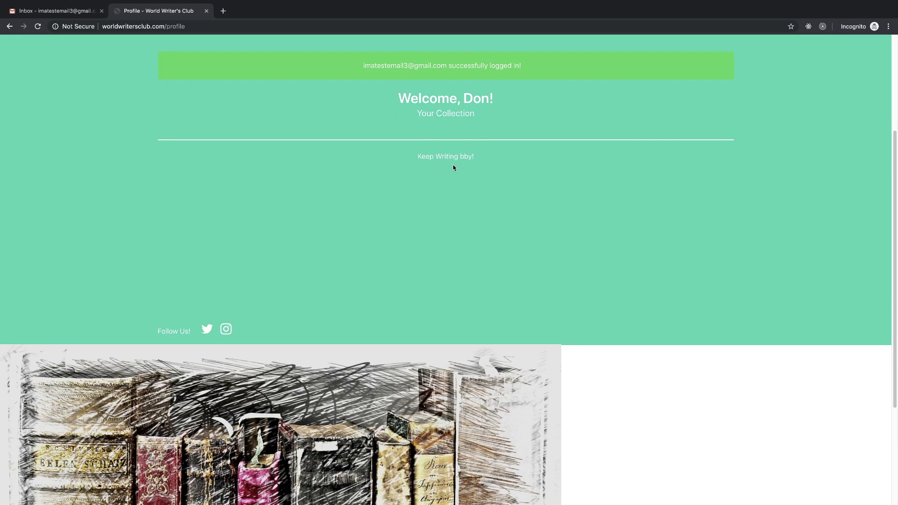
{"action": "scroll", "coordinate": [417, 198], "scroll_direction": "up", "scroll_amount": 4}
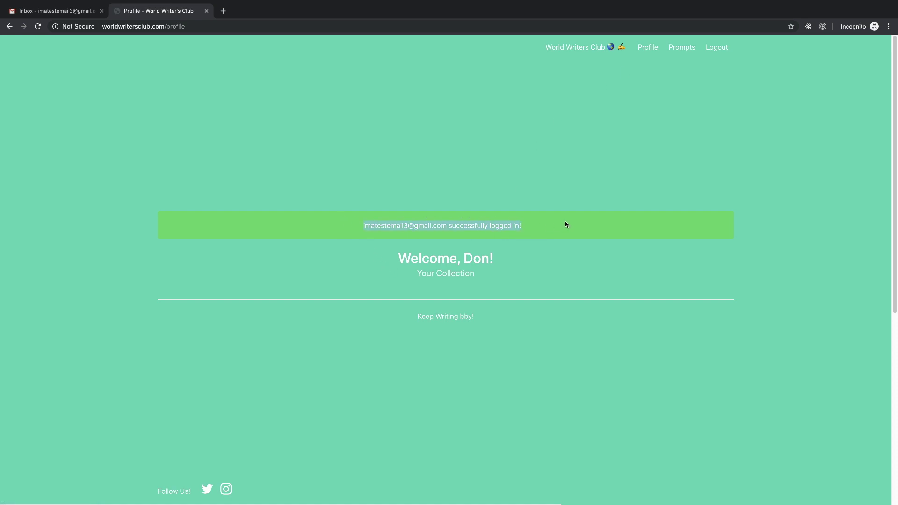
{"action": "scroll", "coordinate": [545, 318], "scroll_direction": "down", "scroll_amount": 8}
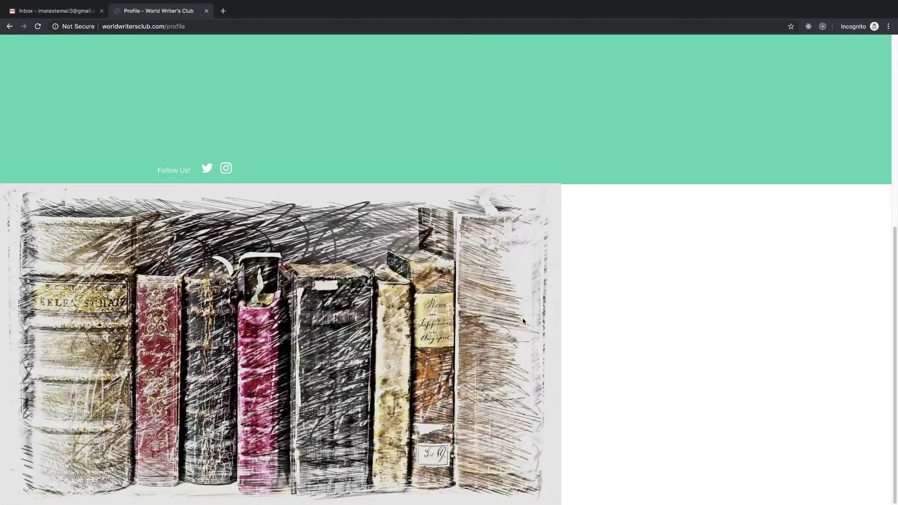
{"action": "scroll", "coordinate": [523, 322], "scroll_direction": "up", "scroll_amount": 8}
{"action": "scroll", "coordinate": [445, 336], "scroll_direction": "down", "scroll_amount": 1}
{"action": "left_click", "coordinate": [452, 316]}
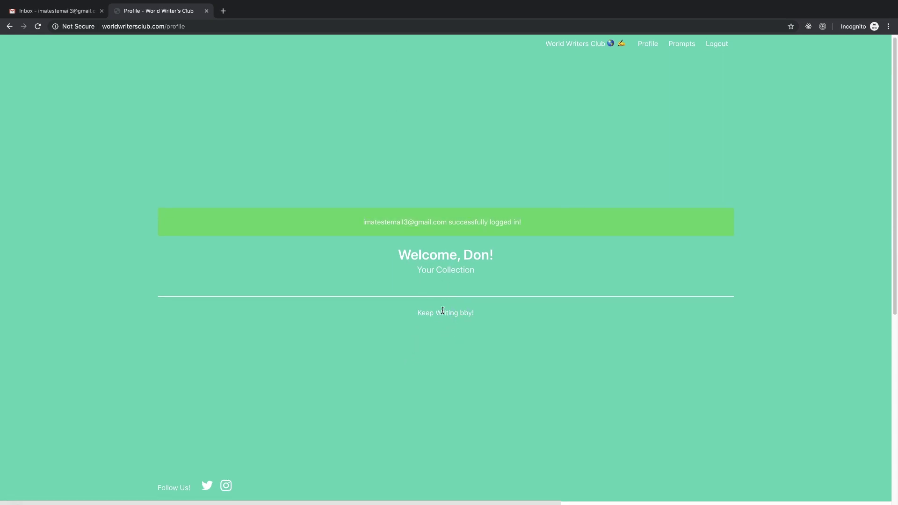
{"action": "scroll", "coordinate": [475, 354], "scroll_direction": "down", "scroll_amount": 1}
{"action": "scroll", "coordinate": [476, 357], "scroll_direction": "down", "scroll_amount": 2}
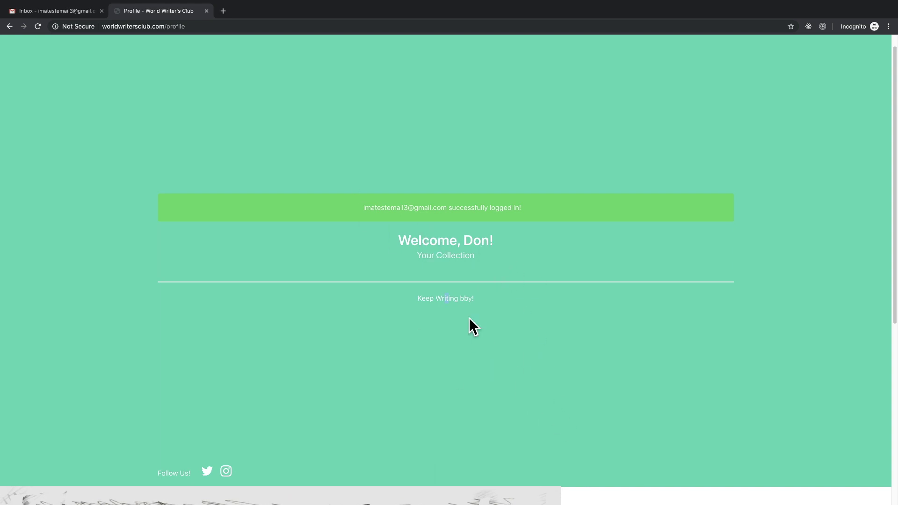
{"action": "triple_click", "coordinate": [613, 198]}
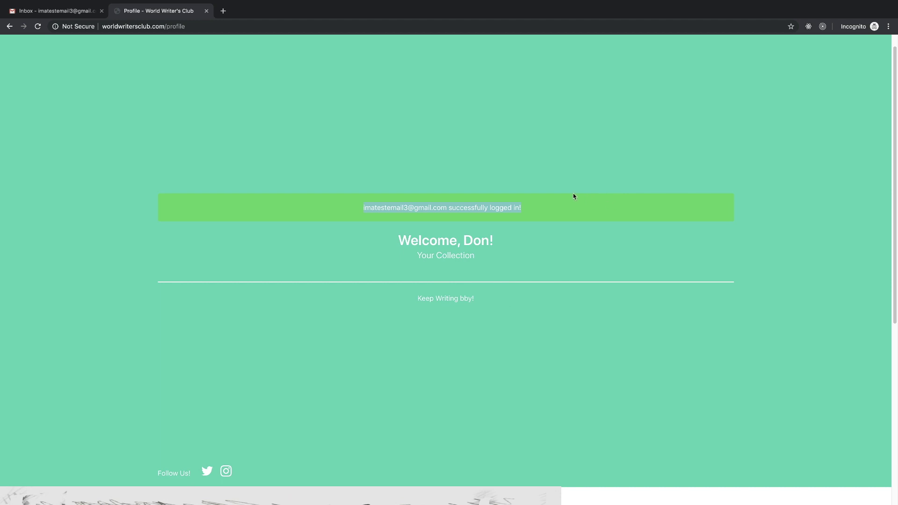
{"action": "scroll", "coordinate": [535, 264], "scroll_direction": "up", "scroll_amount": 1}
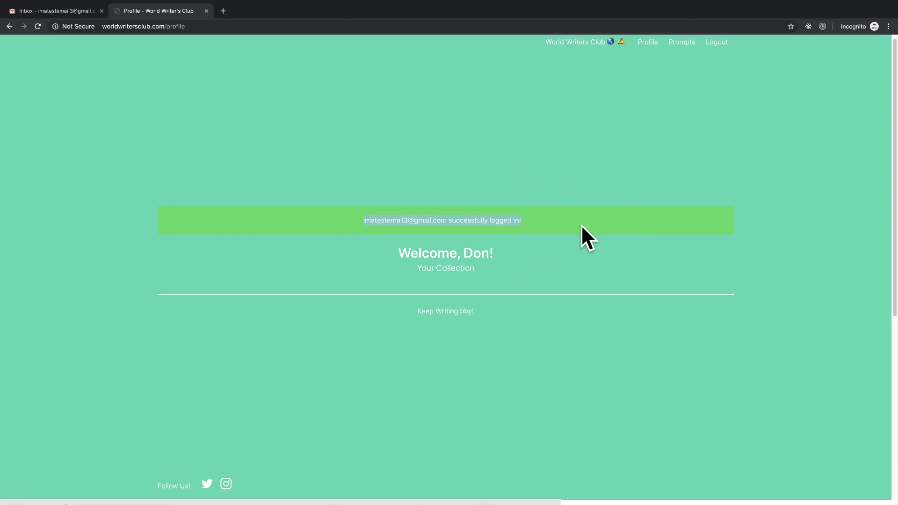
{"action": "left_click", "coordinate": [565, 222]}
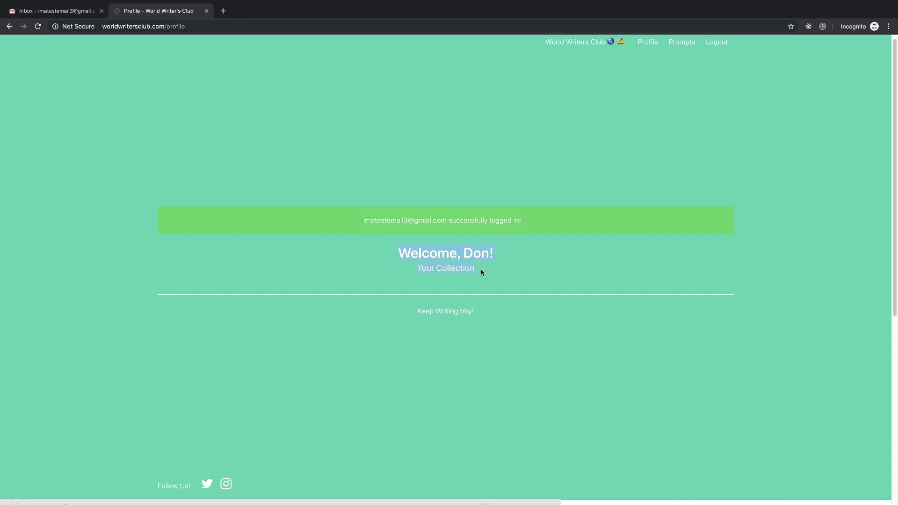
{"action": "left_click", "coordinate": [453, 283]}
{"action": "scroll", "coordinate": [438, 309], "scroll_direction": "down", "scroll_amount": 7}
{"action": "scroll", "coordinate": [449, 323], "scroll_direction": "up", "scroll_amount": 7}
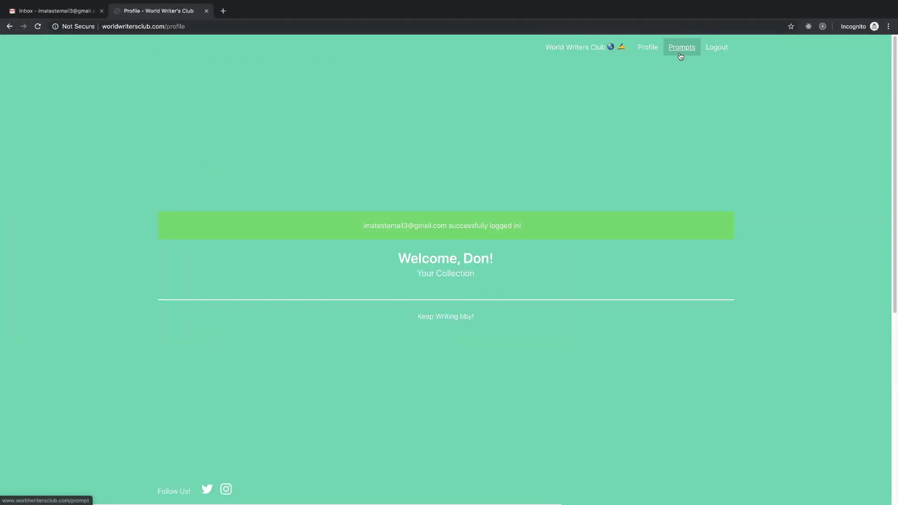
{"action": "left_click", "coordinate": [586, 50]}
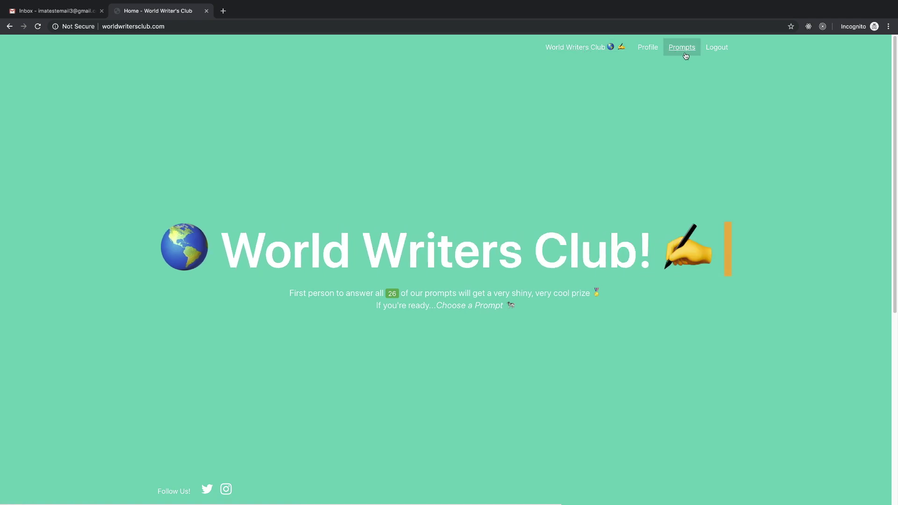
{"action": "scroll", "coordinate": [625, 172], "scroll_direction": "down", "scroll_amount": 6}
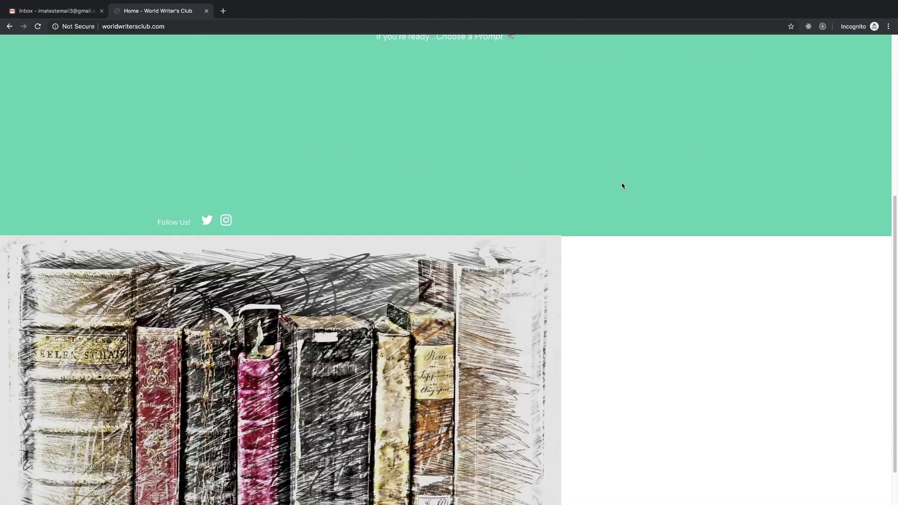
{"action": "scroll", "coordinate": [621, 182], "scroll_direction": "up", "scroll_amount": 6}
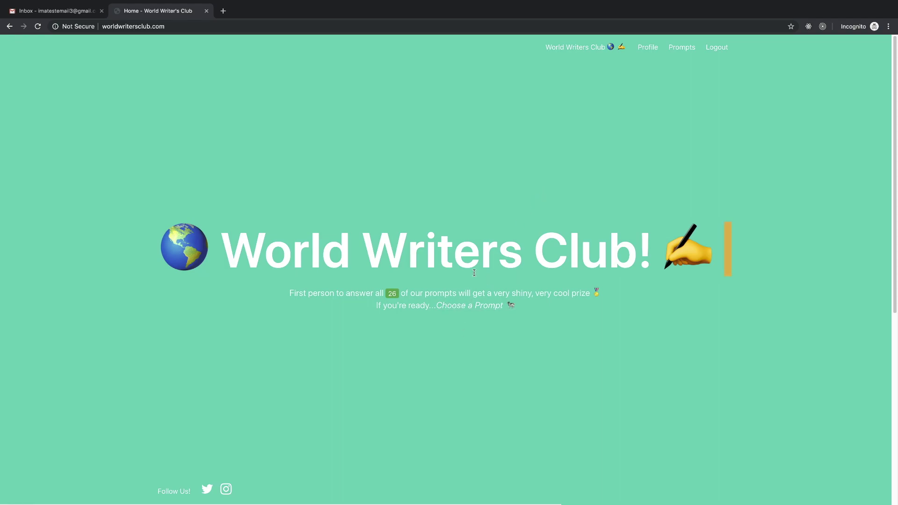
{"action": "left_click_drag", "start_coordinate": [235, 250], "coordinate": [527, 309]}
{"action": "left_click", "coordinate": [524, 309]}
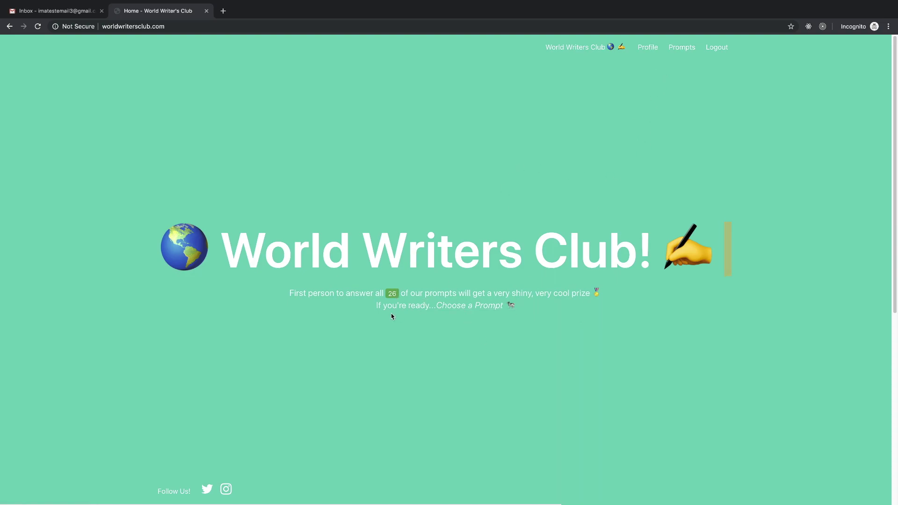
{"action": "left_click_drag", "start_coordinate": [265, 285], "coordinate": [501, 293]}
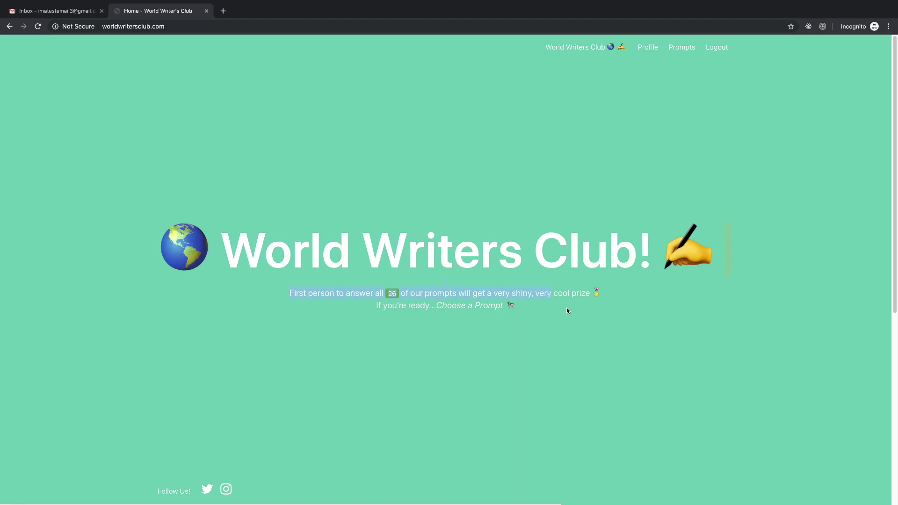
{"action": "left_click", "coordinate": [444, 336]}
{"action": "left_click_drag", "start_coordinate": [538, 316], "coordinate": [292, 300]}
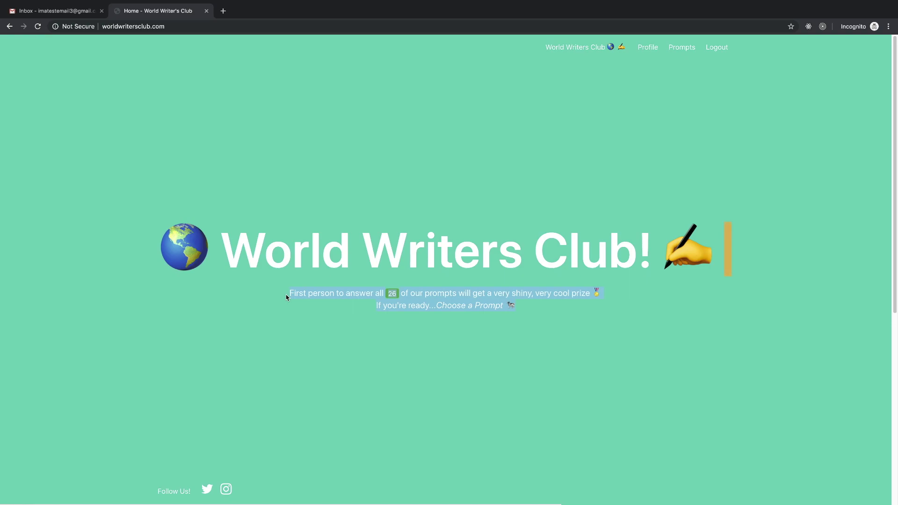
{"action": "left_click_drag", "start_coordinate": [566, 302], "coordinate": [528, 308]}
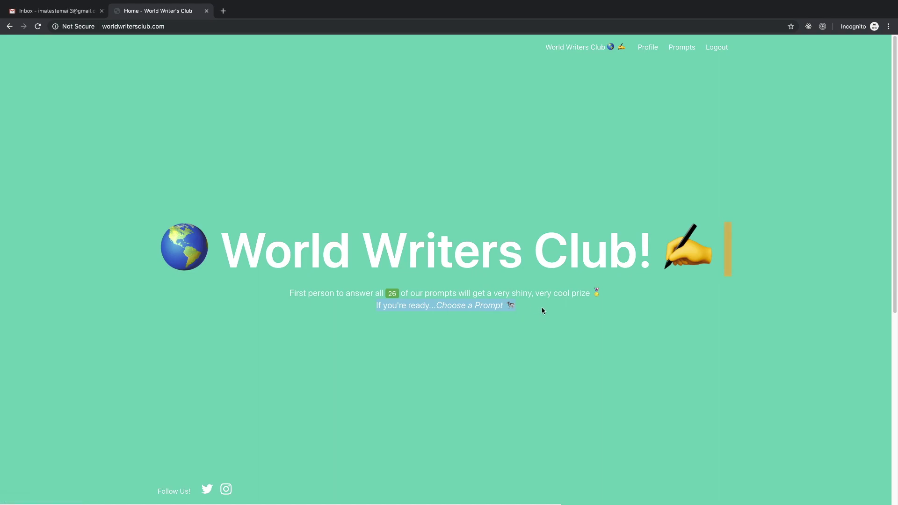
{"action": "left_click", "coordinate": [524, 307]}
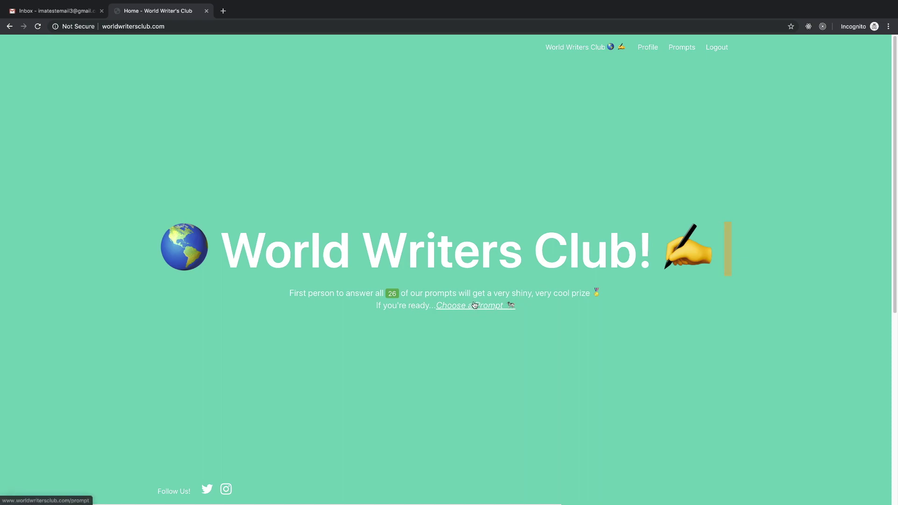
{"action": "left_click_drag", "start_coordinate": [366, 309], "coordinate": [398, 307]}
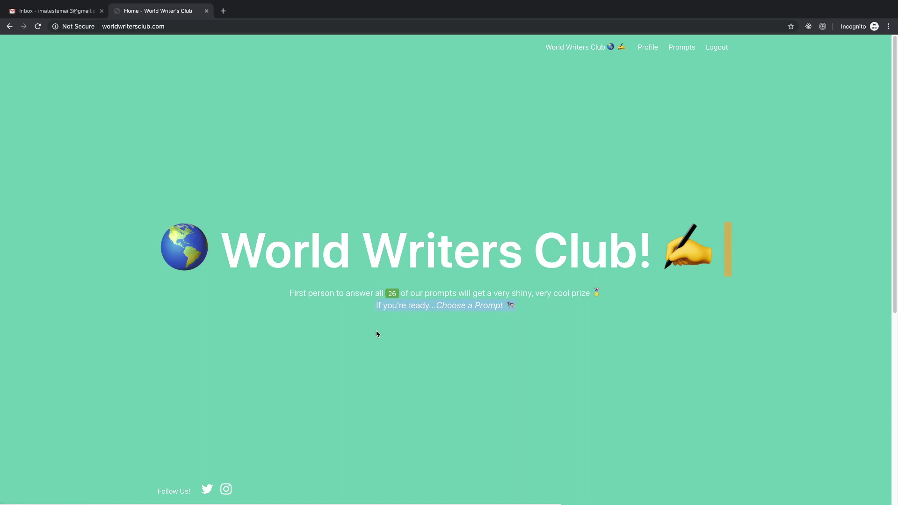
{"action": "left_click_drag", "start_coordinate": [287, 294], "coordinate": [624, 293]}
{"action": "left_click", "coordinate": [623, 293]}
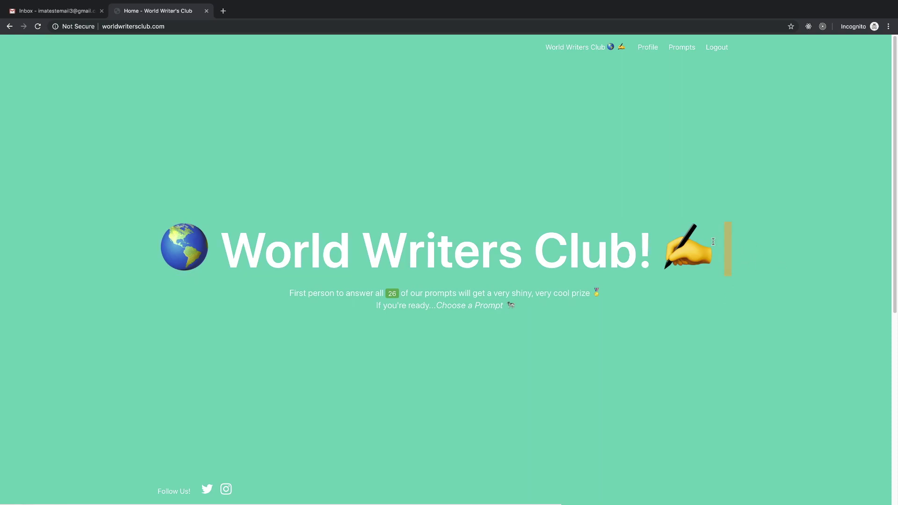
{"action": "scroll", "coordinate": [408, 318], "scroll_direction": "down", "scroll_amount": 1}
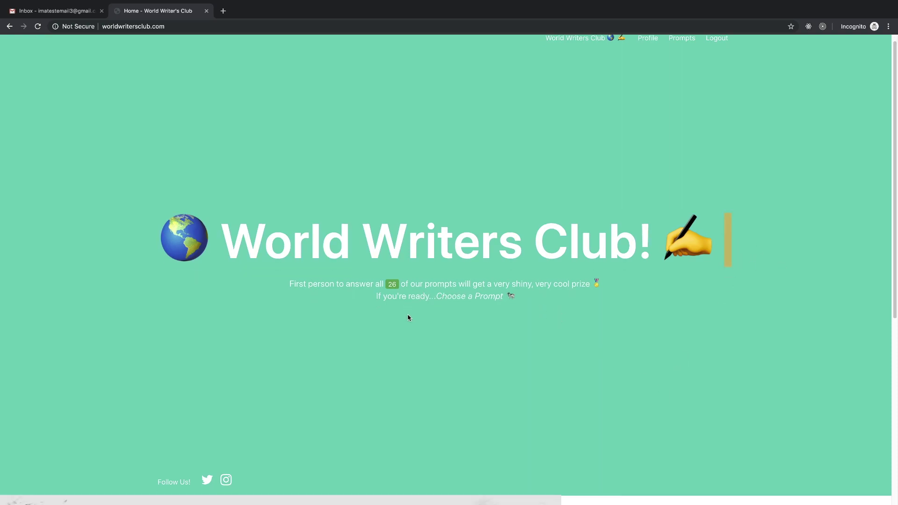
{"action": "scroll", "coordinate": [435, 306], "scroll_direction": "down", "scroll_amount": 1}
{"action": "scroll", "coordinate": [458, 305], "scroll_direction": "down", "scroll_amount": 1}
{"action": "scroll", "coordinate": [459, 304], "scroll_direction": "up", "scroll_amount": 3}
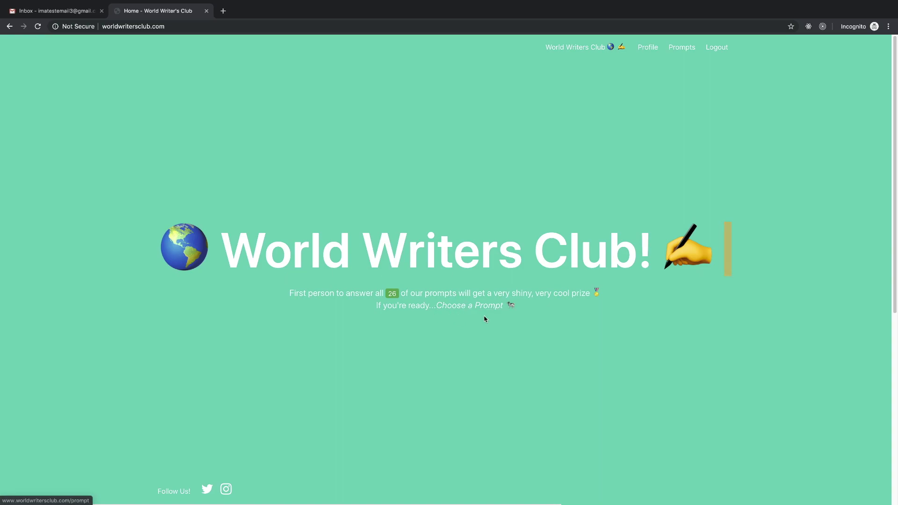
- Open the "Last Thing You Dreamt About..." prompt and focus its response notepad
{"action": "left_click", "coordinate": [475, 307]}
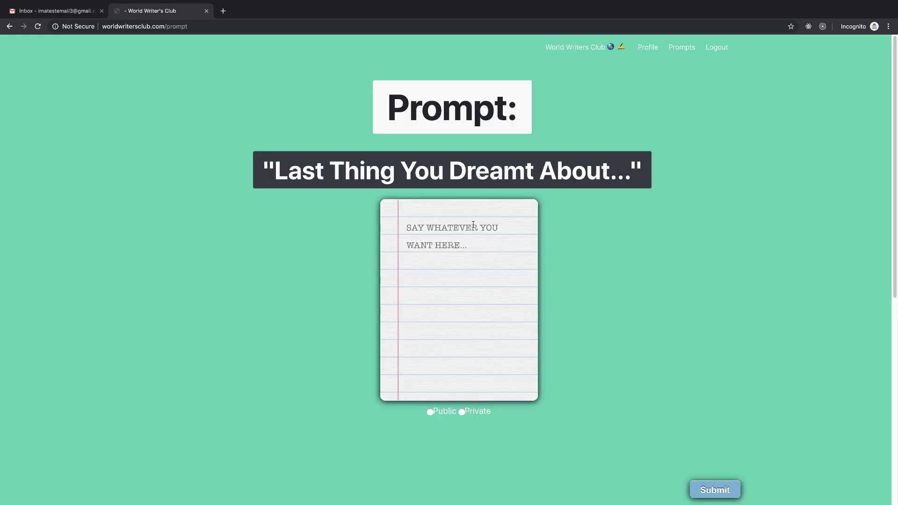
{"action": "left_click", "coordinate": [453, 226]}
{"action": "left_click", "coordinate": [489, 333]}
{"action": "left_click_drag", "start_coordinate": [274, 174], "coordinate": [649, 168]}
{"action": "left_click", "coordinate": [531, 187]}
{"action": "scroll", "coordinate": [455, 310], "scroll_direction": "down", "scroll_amount": 2}
{"action": "left_click", "coordinate": [450, 172]}
- Fill the notepad with placeholder text and submit the dream-prompt response
{"action": "type", "text": "dsf"}
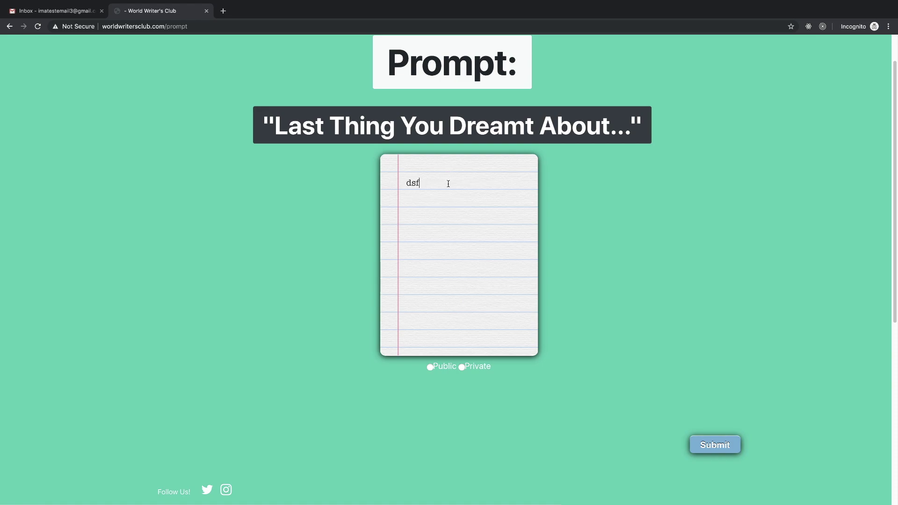
{"action": "type", "text": "adsffasfasdfsadfasdfsadfasdfsdafa"}
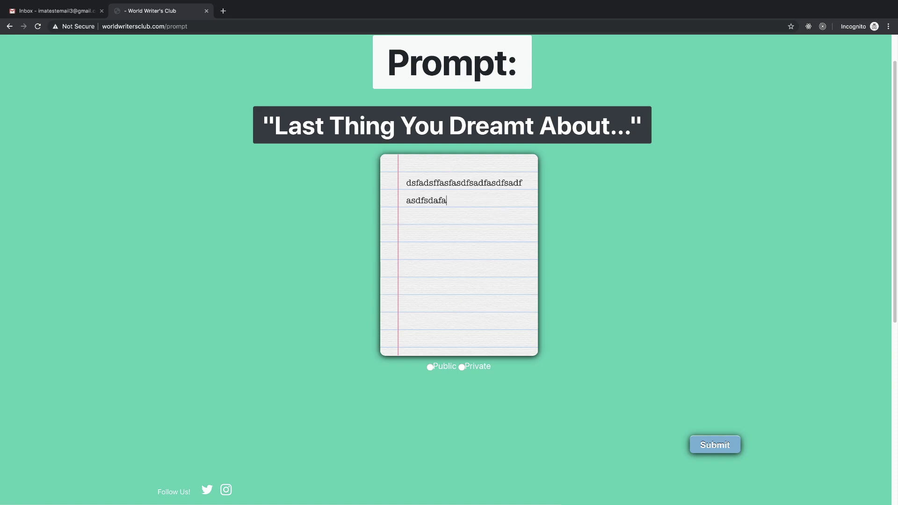
{"action": "type", "text": "sfsafsdfasfsafsafsaf"}
{"action": "type", "text": "dsafdsaf"}
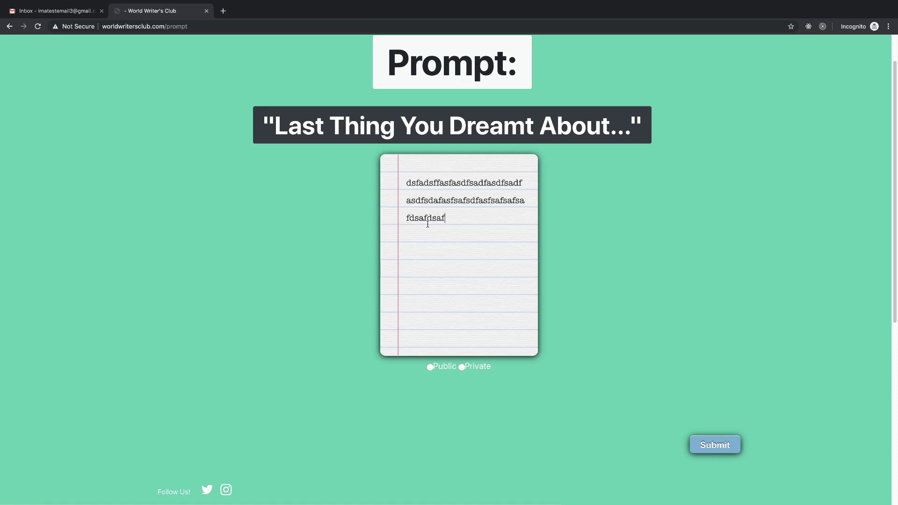
{"action": "type", "text": "sfsfsfsfsfasfasfsafsa"}
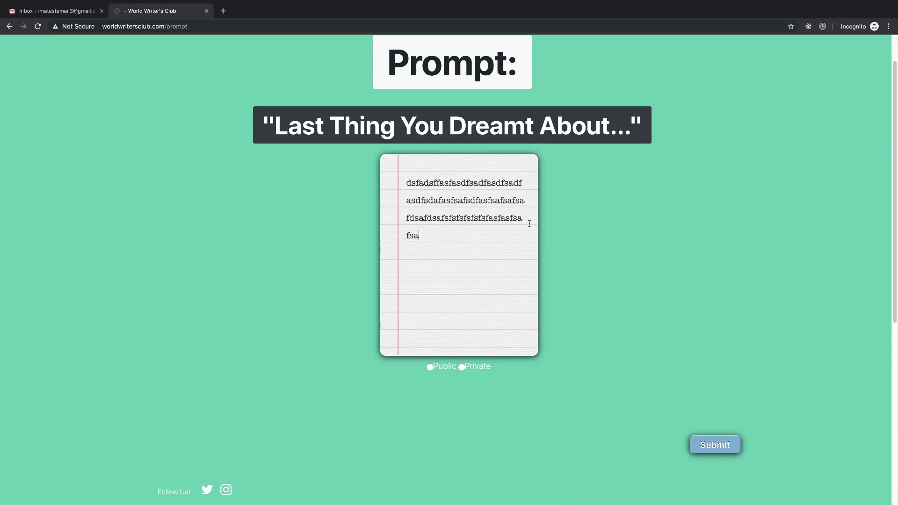
{"action": "type", "text": "fasasasddsfsdfsafsafsafasfdafdfsdfs"}
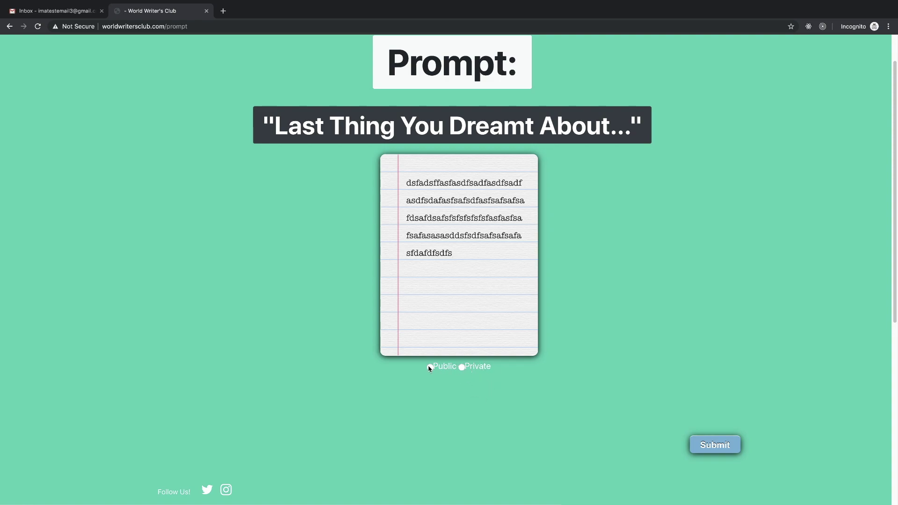
{"action": "left_click_drag", "start_coordinate": [438, 367], "coordinate": [454, 368]}
{"action": "left_click", "coordinate": [503, 372]}
{"action": "scroll", "coordinate": [496, 258], "scroll_direction": "up", "scroll_amount": 1}
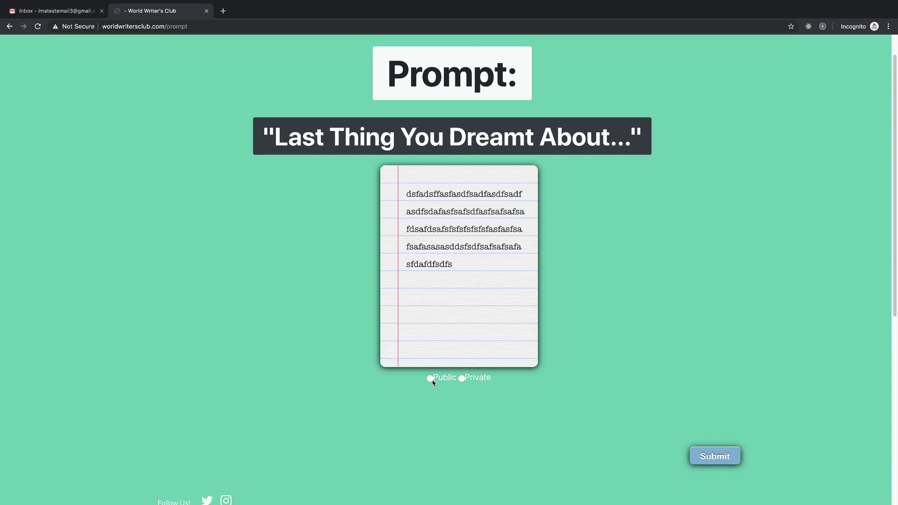
{"action": "scroll", "coordinate": [454, 378], "scroll_direction": "up", "scroll_amount": 3}
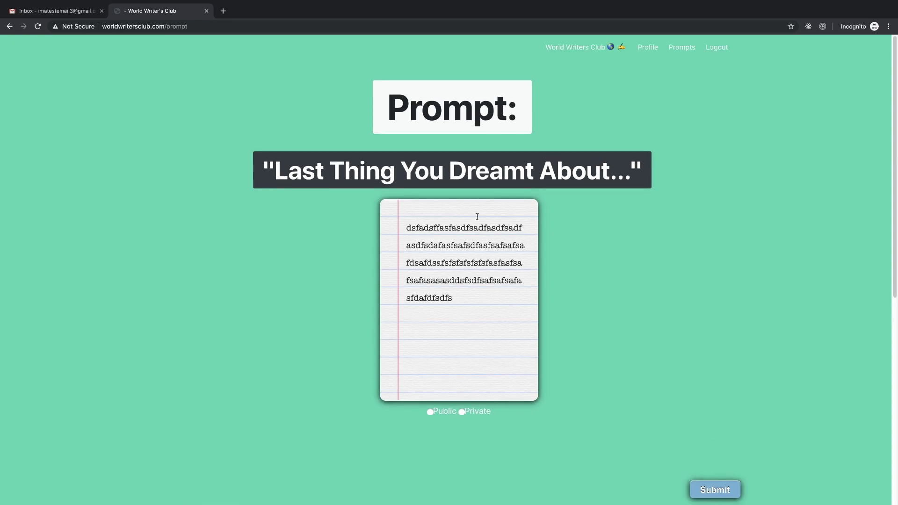
{"action": "scroll", "coordinate": [667, 361], "scroll_direction": "down", "scroll_amount": 8}
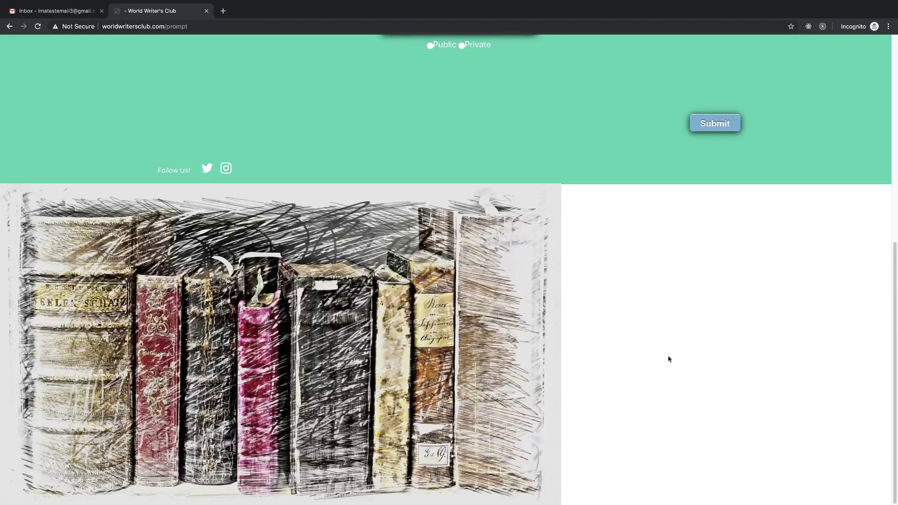
{"action": "scroll", "coordinate": [628, 315], "scroll_direction": "up", "scroll_amount": 8}
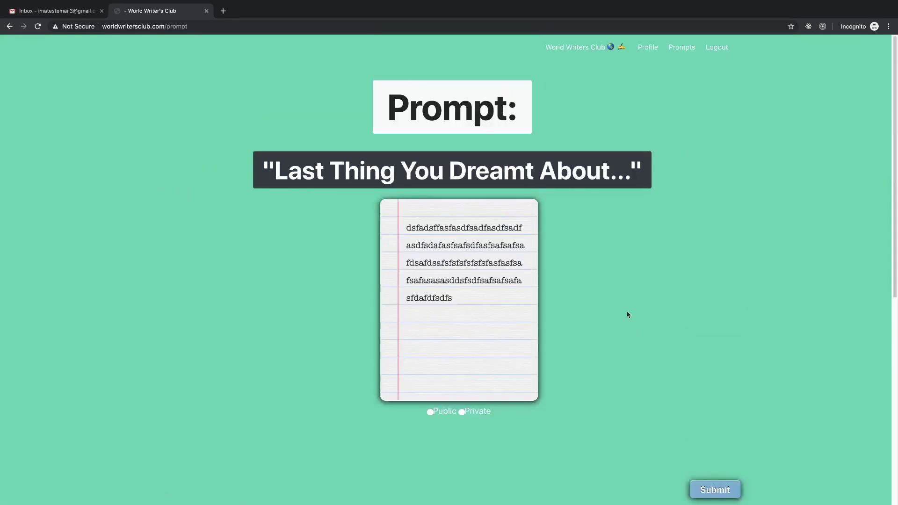
{"action": "left_click", "coordinate": [716, 489]}
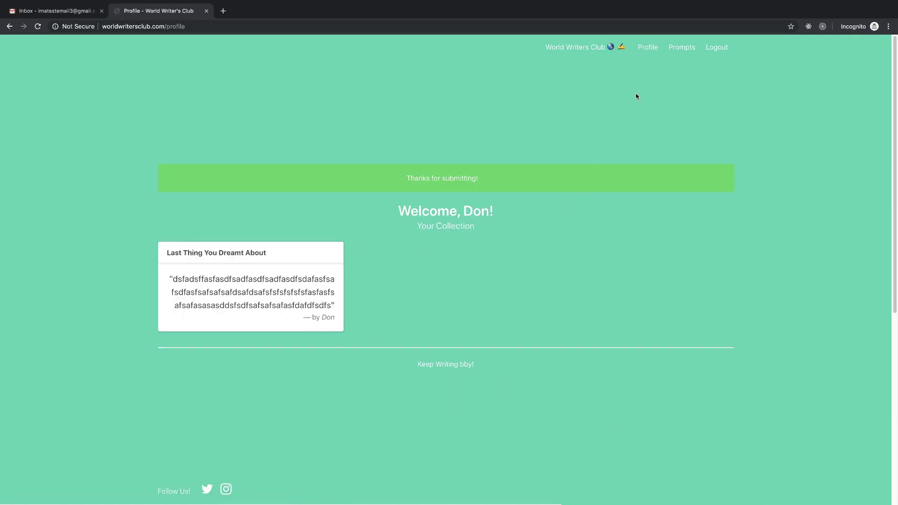
- Submit a short placeholder response to the dream prompt, marked Private
{"action": "left_click", "coordinate": [683, 48]}
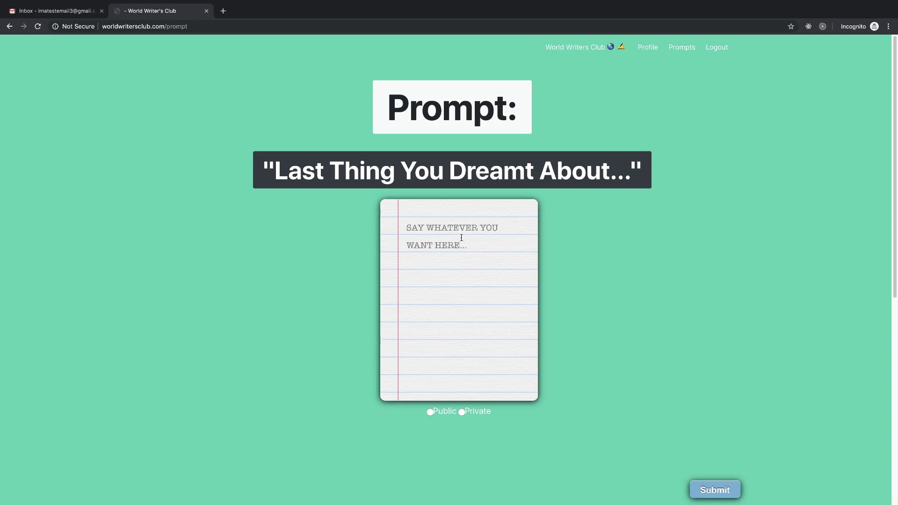
{"action": "type", "text": "dsfasdfadsffasdfsdasdf"}
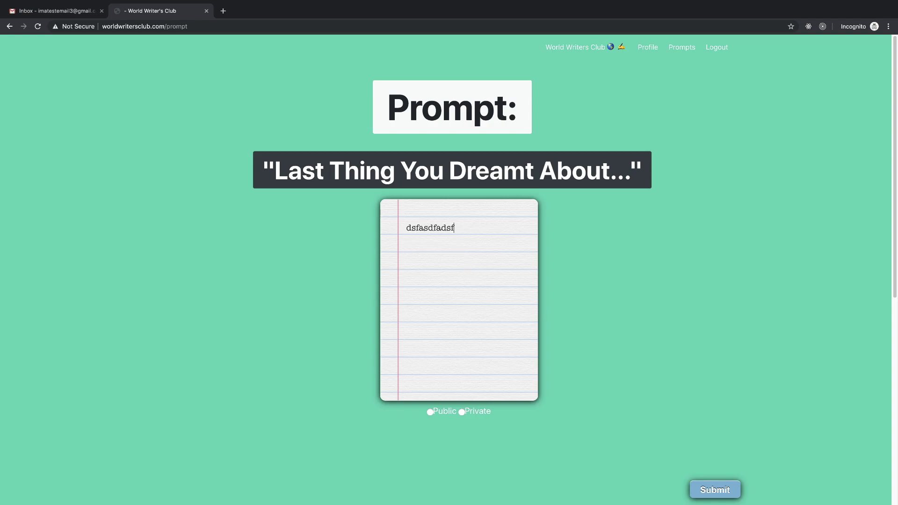
{"action": "left_click", "coordinate": [462, 412]}
{"action": "left_click", "coordinate": [711, 492]}
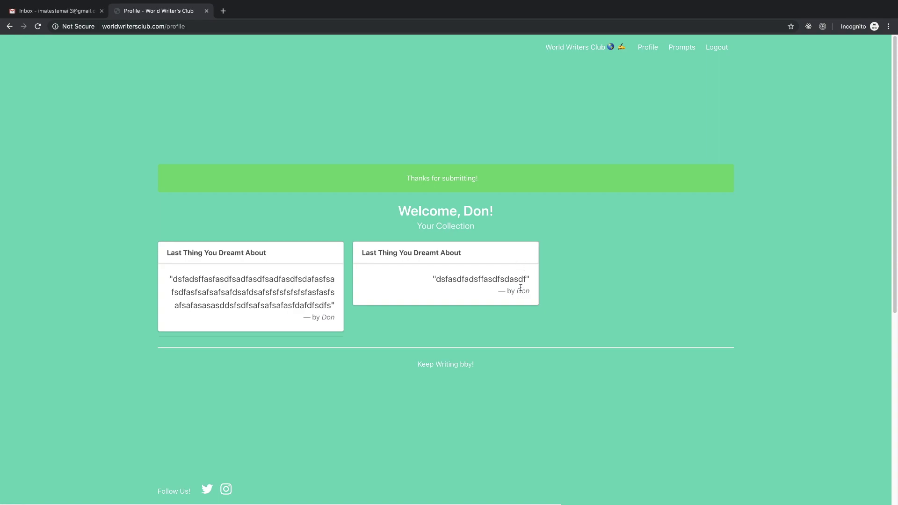
- Answer the "Always?...Always" prompt publicly with placeholder text and submit it
{"action": "left_click", "coordinate": [676, 52]}
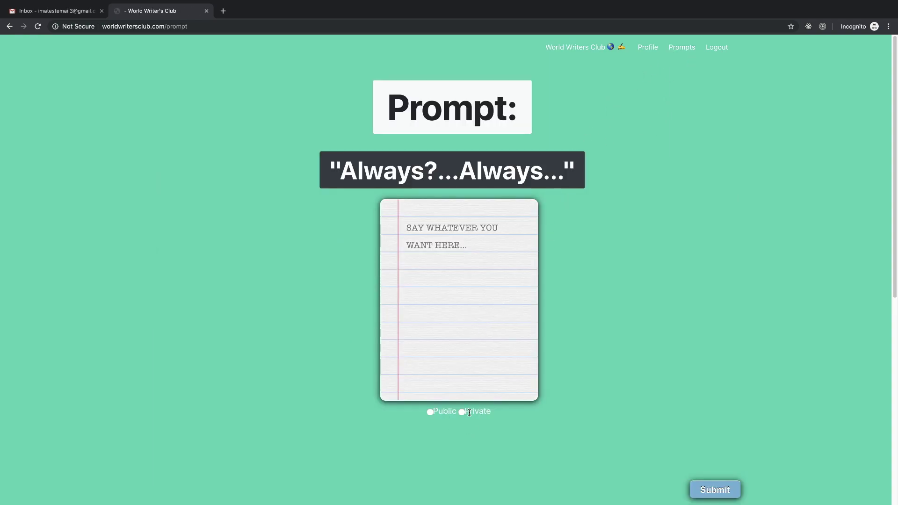
{"action": "left_click", "coordinate": [430, 411]}
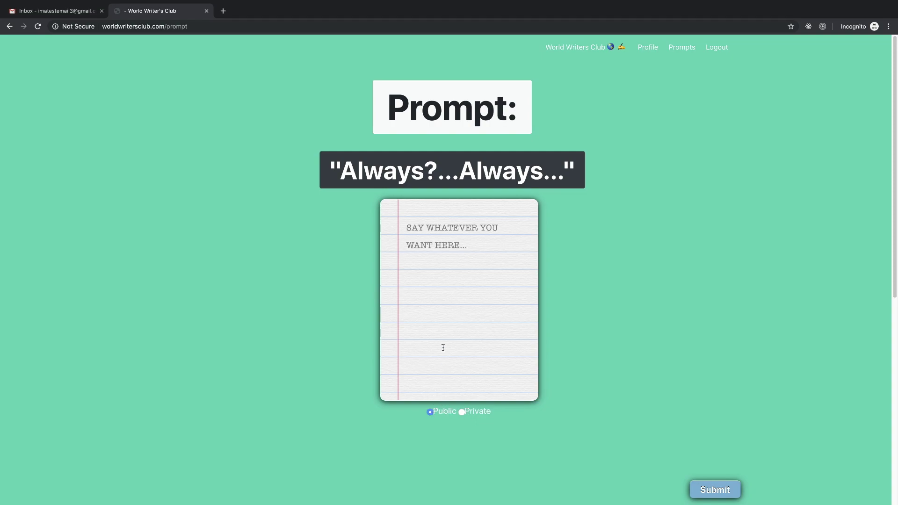
{"action": "left_click", "coordinate": [453, 260]}
{"action": "type", "text": "dsafasdfasdf"}
{"action": "left_click", "coordinate": [707, 489]}
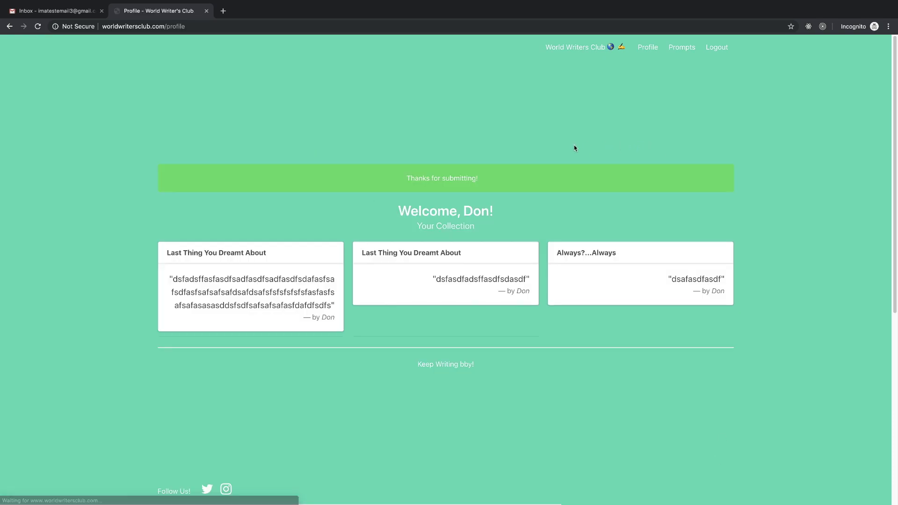
- Review the three response cards now shown in Your Collection
{"action": "scroll", "coordinate": [316, 363], "scroll_direction": "down", "scroll_amount": 7}
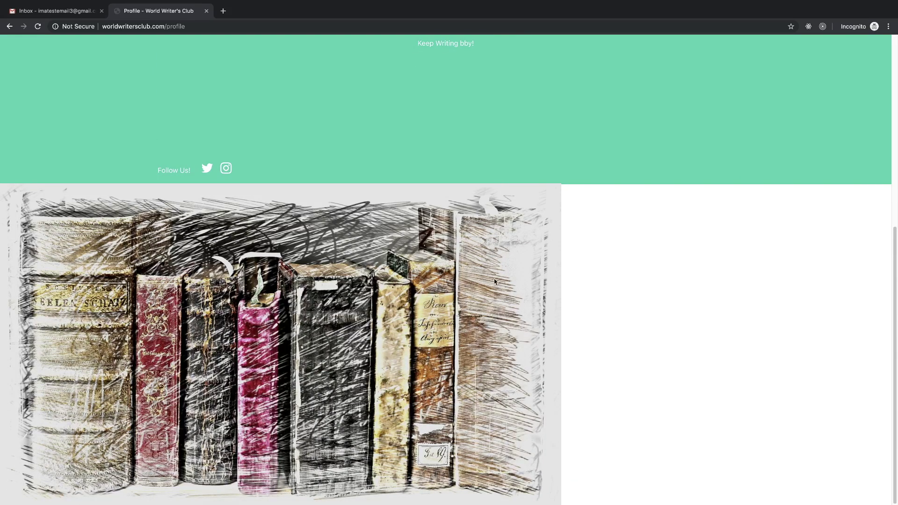
{"action": "scroll", "coordinate": [482, 328], "scroll_direction": "up", "scroll_amount": 7}
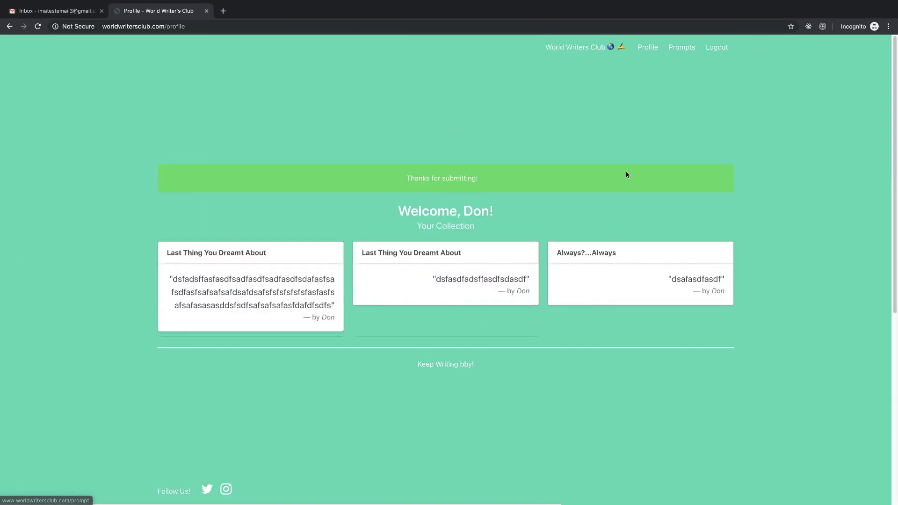
{"action": "scroll", "coordinate": [626, 173], "scroll_direction": "down", "scroll_amount": 2}
{"action": "scroll", "coordinate": [627, 178], "scroll_direction": "up", "scroll_amount": 1}
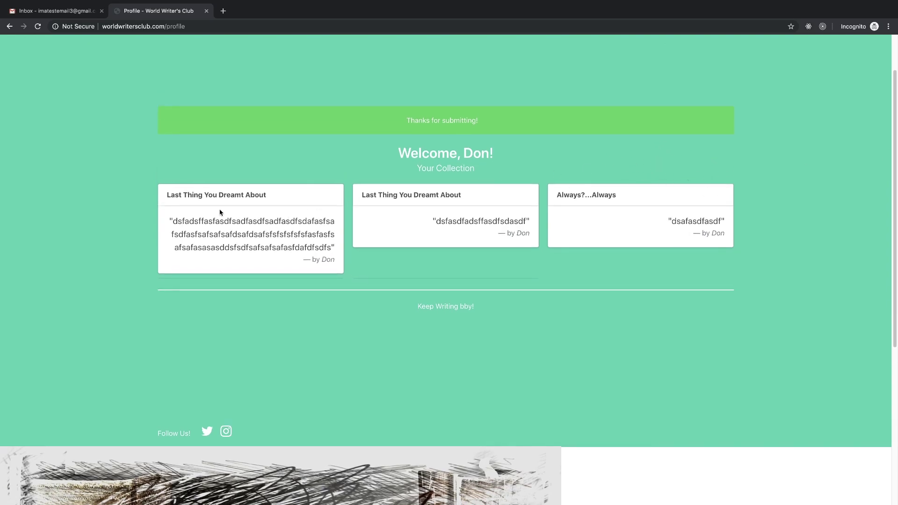
{"action": "left_click_drag", "start_coordinate": [163, 196], "coordinate": [645, 200]}
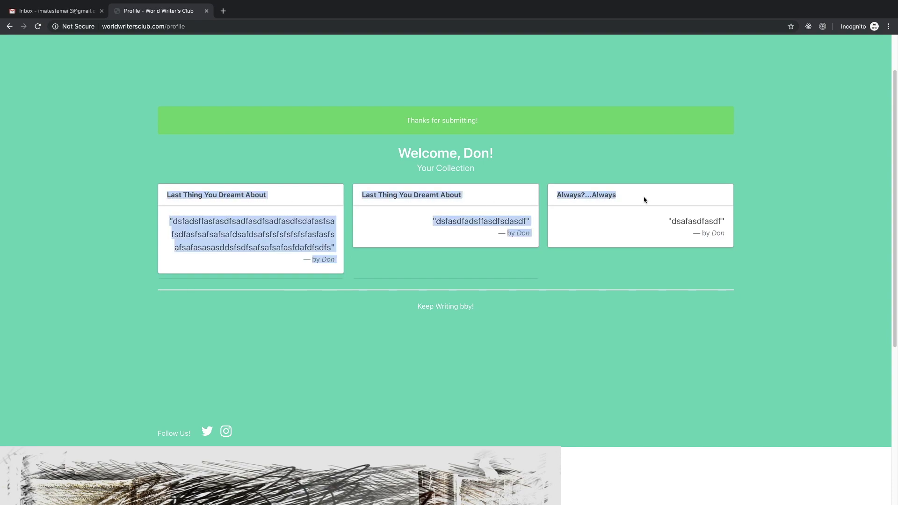
{"action": "left_click", "coordinate": [710, 222]}
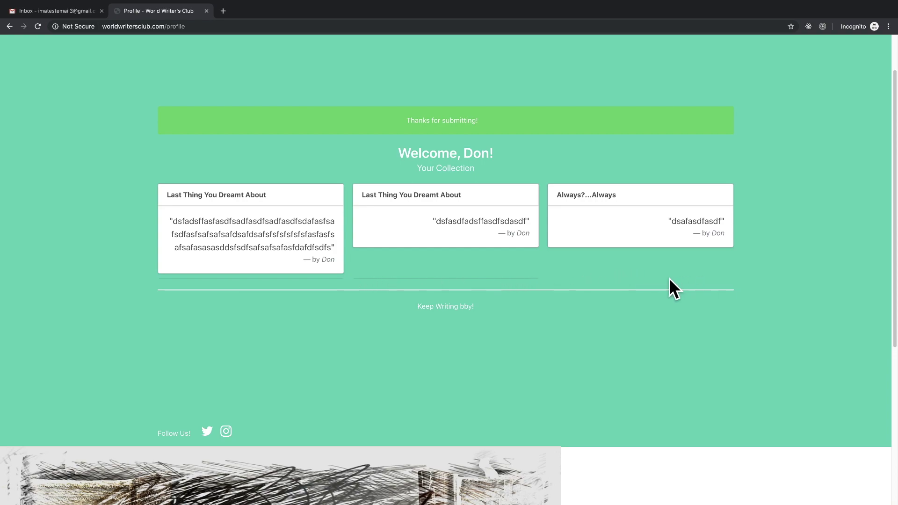
{"action": "scroll", "coordinate": [463, 337], "scroll_direction": "up", "scroll_amount": 1}
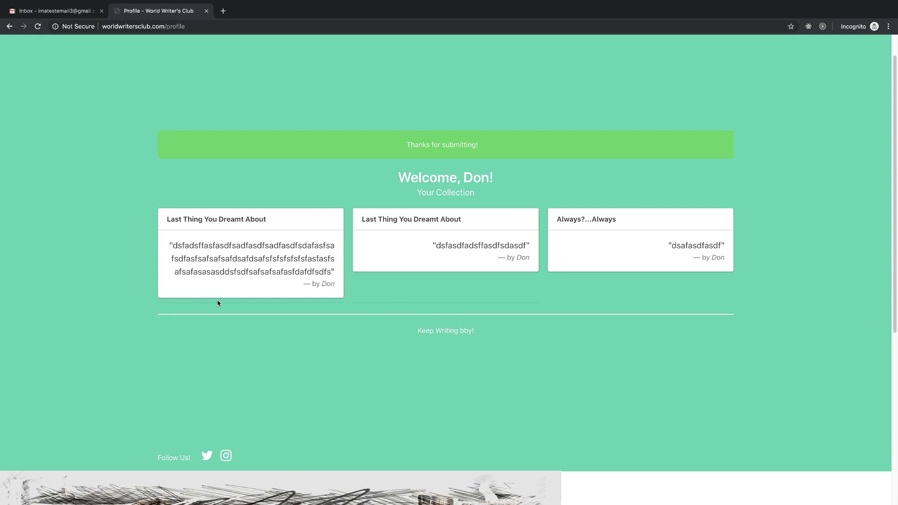
{"action": "left_click_drag", "start_coordinate": [218, 303], "coordinate": [245, 321]}
{"action": "left_click", "coordinate": [250, 315]}
{"action": "scroll", "coordinate": [433, 306], "scroll_direction": "up", "scroll_amount": 1}
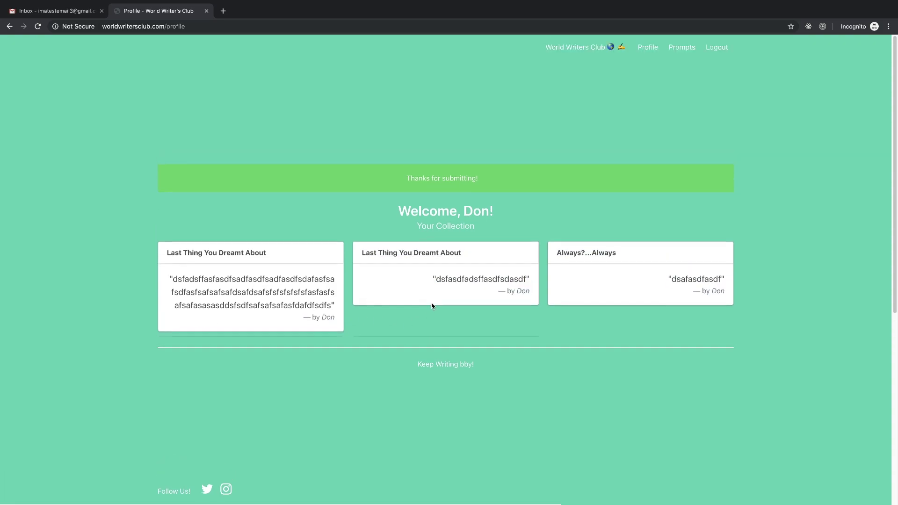
- Submit two placeholder responses to the "Regrets and Reminders" prompt, the first marked Public
{"action": "left_click", "coordinate": [687, 50]}
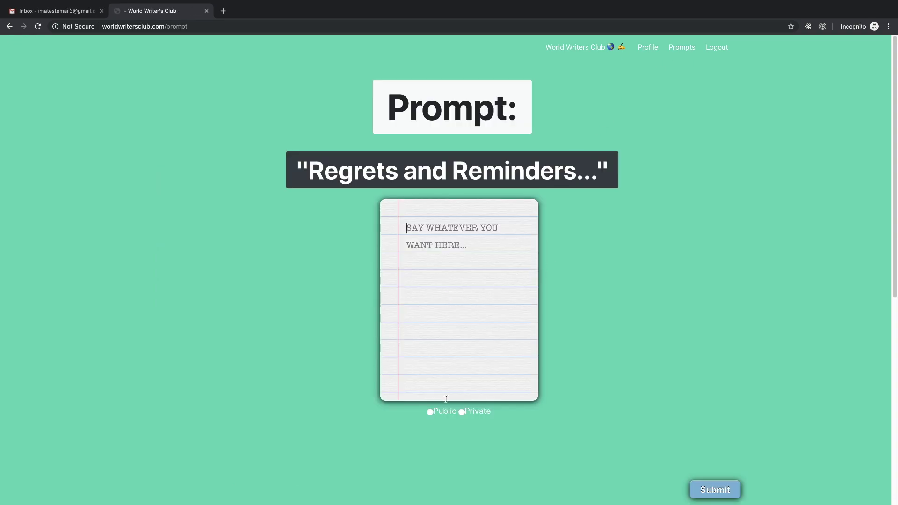
{"action": "left_click", "coordinate": [430, 412]}
{"action": "left_click", "coordinate": [447, 281]}
{"action": "type", "text": "asdfasdfasfdasdf"}
{"action": "left_click", "coordinate": [714, 490]}
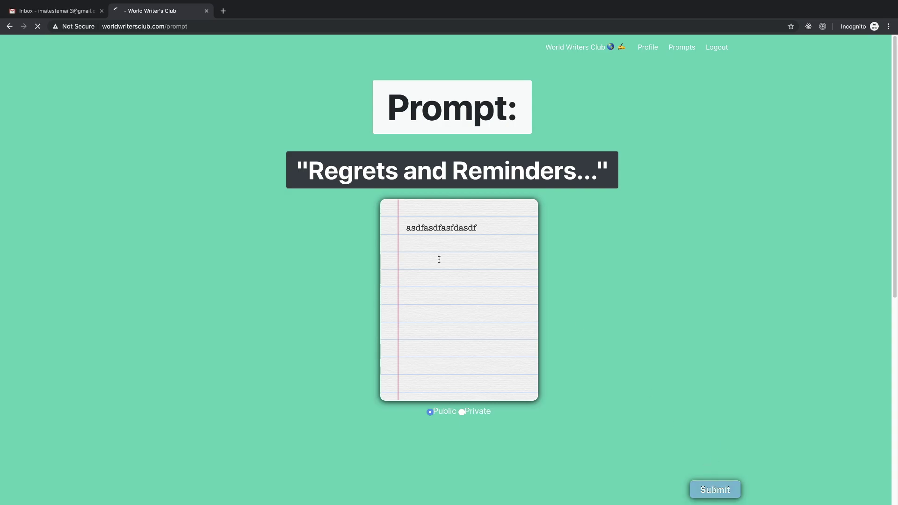
{"action": "left_click", "coordinate": [682, 47]}
{"action": "left_click", "coordinate": [443, 330]}
{"action": "type", "text": "asdfasdfsadf"}
{"action": "left_click", "coordinate": [722, 489]}
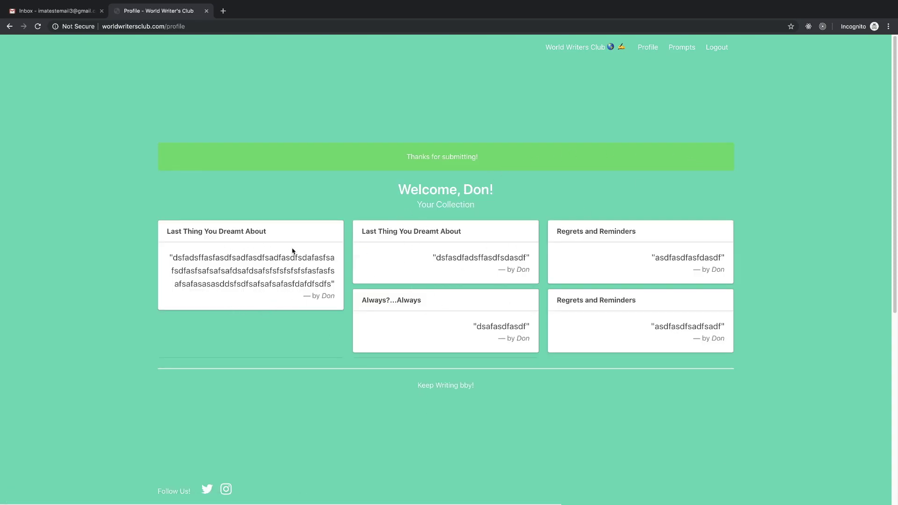
- Answer "Write about love in a hopeless place" with two lines of placeholder text and submit
{"action": "left_click", "coordinate": [672, 49]}
{"action": "left_click", "coordinate": [480, 293]}
{"action": "type", "text": "asdfasdfsadfasdasdf a"}
{"action": "type", "text": "sf as fsad fsadf sadf asdfasdf adfa"}
{"action": "type", "text": "f asf   "}
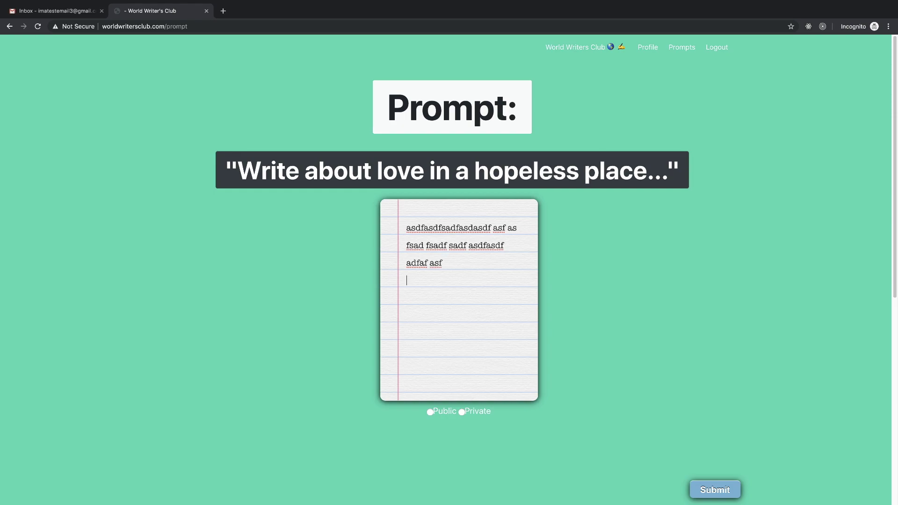
{"action": "type", "text": "adsfasdf"}
{"action": "key", "text": "Return"}
{"action": "key", "text": "Return"}
{"action": "key", "text": "Return"}
{"action": "key", "text": "Return"}
{"action": "key", "text": "Return"}
{"action": "key", "text": "Return"}
{"action": "key", "text": "Return"}
{"action": "key", "text": "Return"}
{"action": "key", "text": "Return"}
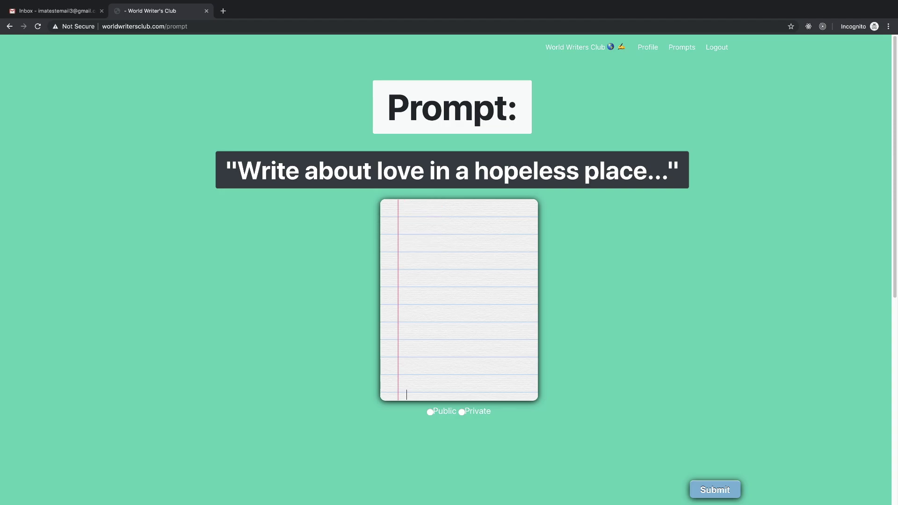
{"action": "type", "text": "afdsasdfsadf"}
{"action": "left_click", "coordinate": [729, 491]}
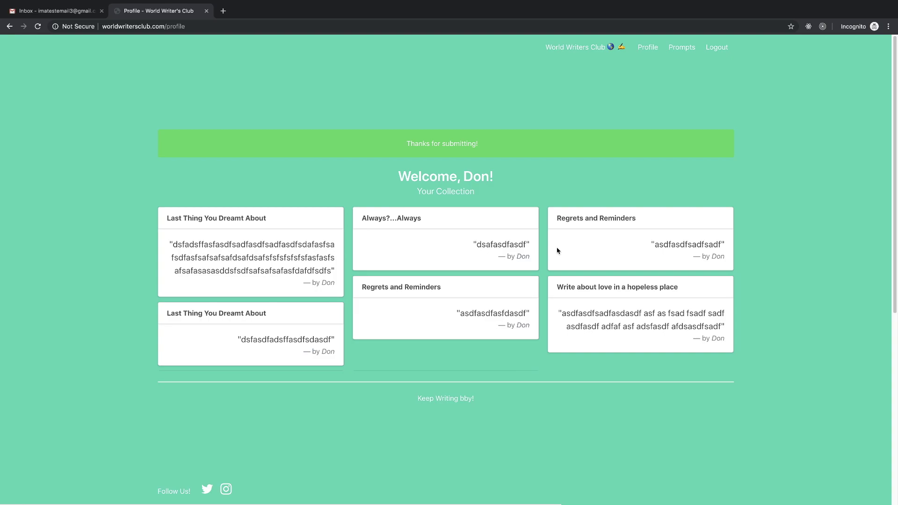
{"action": "scroll", "coordinate": [424, 328], "scroll_direction": "down", "scroll_amount": 3}
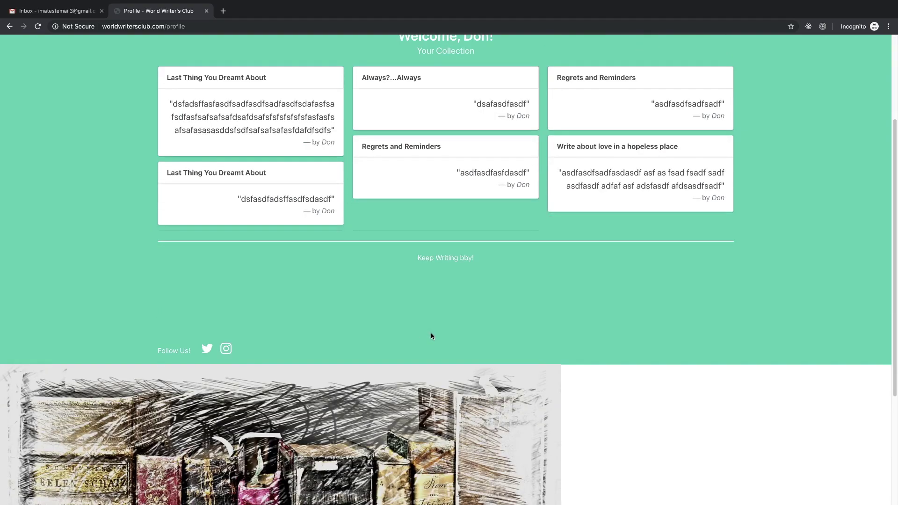
{"action": "scroll", "coordinate": [271, 136], "scroll_direction": "down", "scroll_amount": 4}
{"action": "scroll", "coordinate": [270, 138], "scroll_direction": "up", "scroll_amount": 7}
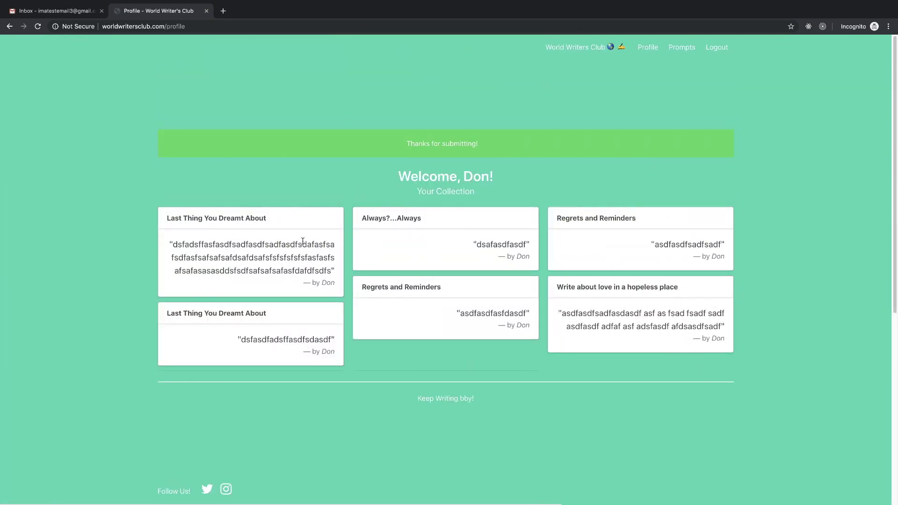
- Submit a three-line 'I Like It When You' response: 'Hey Hi Whats up?', 'Nutin', 'hello'
{"action": "left_click", "coordinate": [678, 49]}
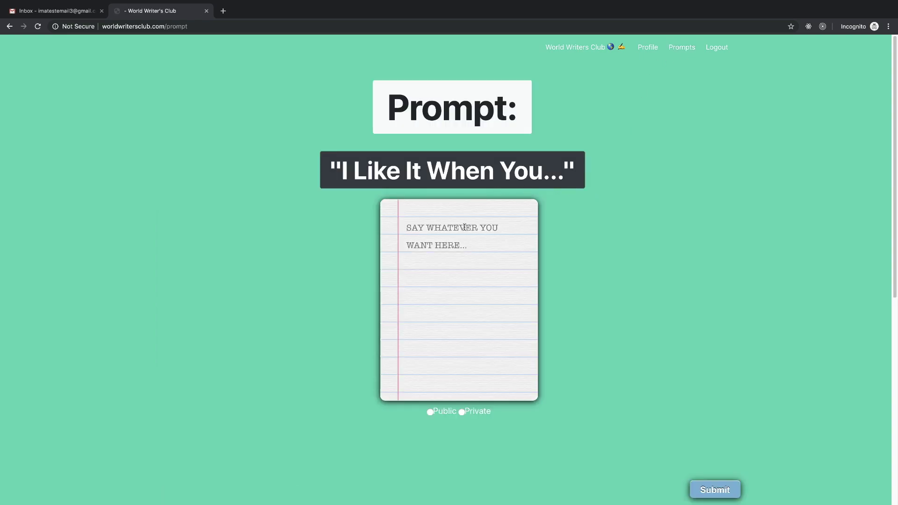
{"action": "type", "text": "Hey  "}
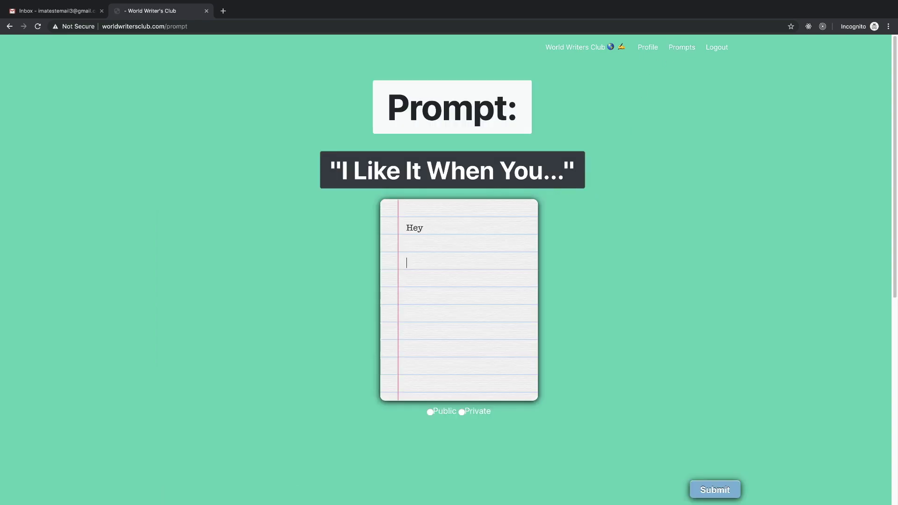
{"action": "type", "text": "Hi  Whats up?"}
{"action": "key", "text": "Return"}
{"action": "key", "text": "Return"}
{"action": "type", "text": "Nutin"}
{"action": "key", "text": "Return"}
{"action": "key", "text": "Return"}
{"action": "type", "text": "hello"}
{"action": "left_click", "coordinate": [716, 490]}
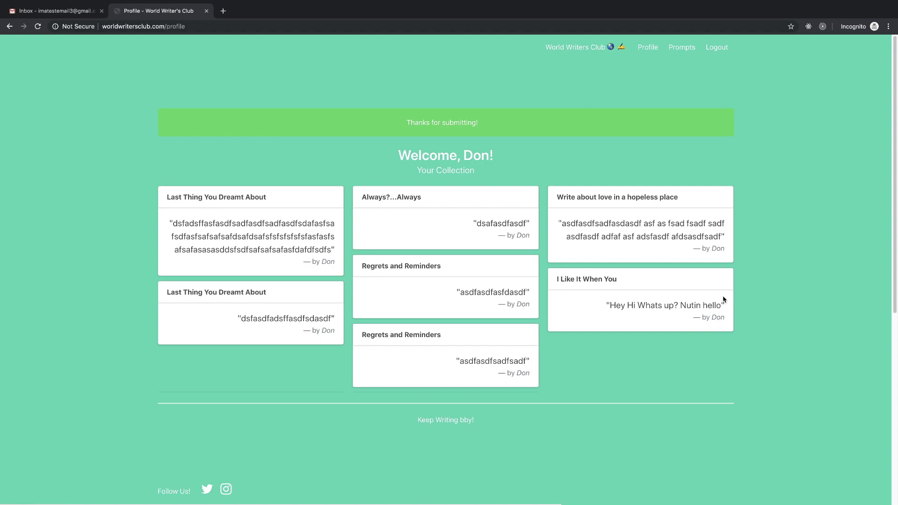
- Select the word 'hello', then the whole quote, in the new card
{"action": "double_click", "coordinate": [715, 306]}
{"action": "left_click", "coordinate": [631, 312]}
{"action": "triple_click", "coordinate": [607, 314]}
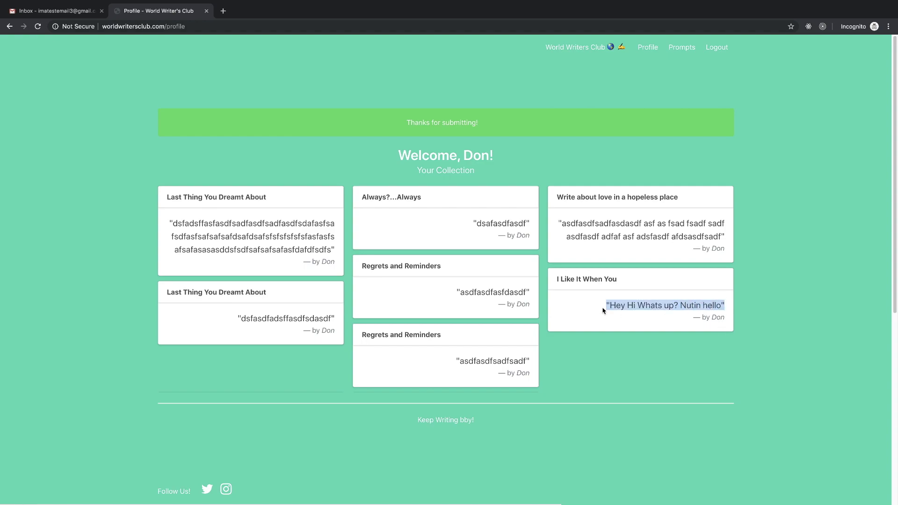
{"action": "left_click", "coordinate": [666, 306]}
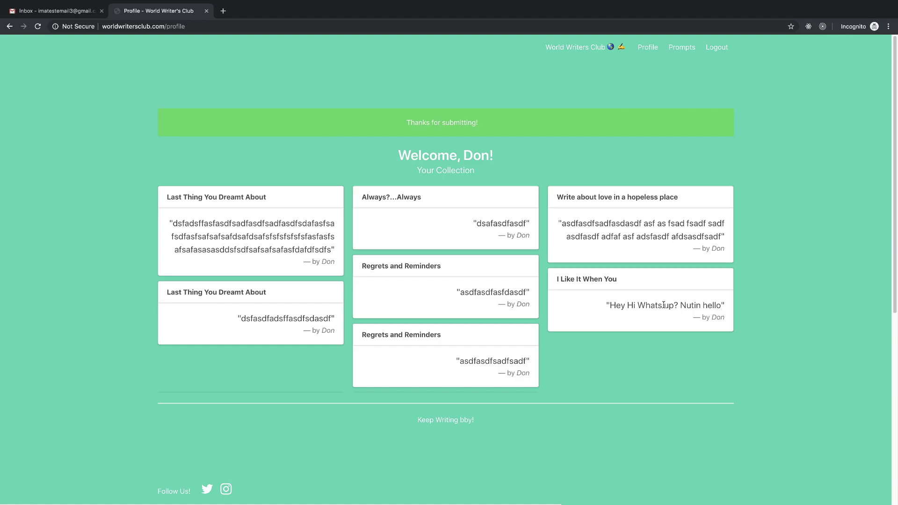
- Submit 'fdsasf sadfdas' as another 'Regrets and Reminders' response
{"action": "left_click", "coordinate": [682, 47]}
{"action": "left_click", "coordinate": [500, 263]}
{"action": "type", "text": "fdsasf sadfdas"}
{"action": "left_click", "coordinate": [728, 494]}
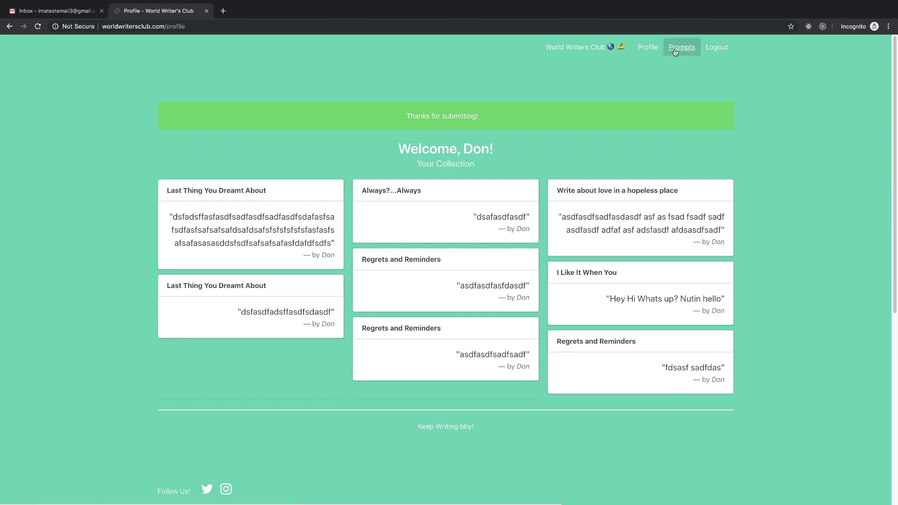
- Submit placeholder responses to the 'What are you grateful for?' and 'Sequins On The Beach' prompts
{"action": "left_click", "coordinate": [682, 47]}
{"action": "left_click", "coordinate": [456, 246]}
{"action": "type", "text": "asdfasdfasdfasdf"}
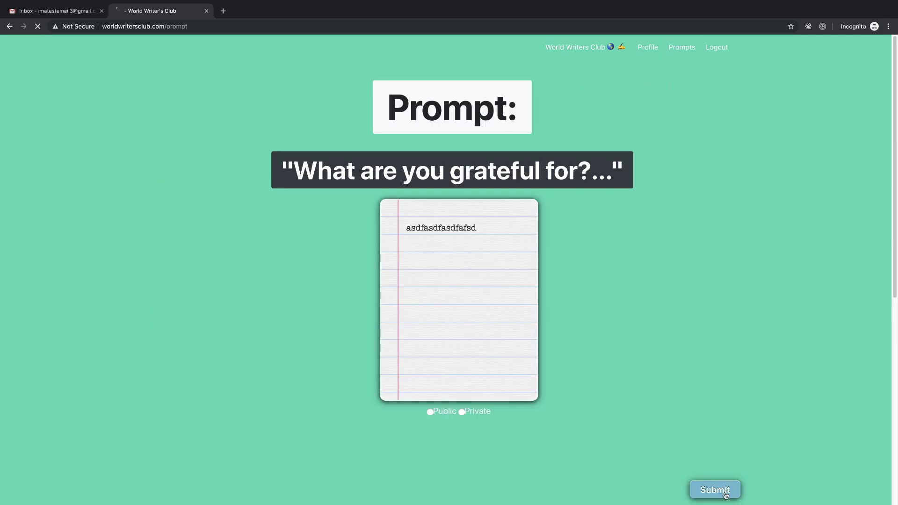
{"action": "left_click", "coordinate": [721, 489]}
{"action": "left_click", "coordinate": [681, 48]}
{"action": "type", "text": "asdfasdfsdafsfasf"}
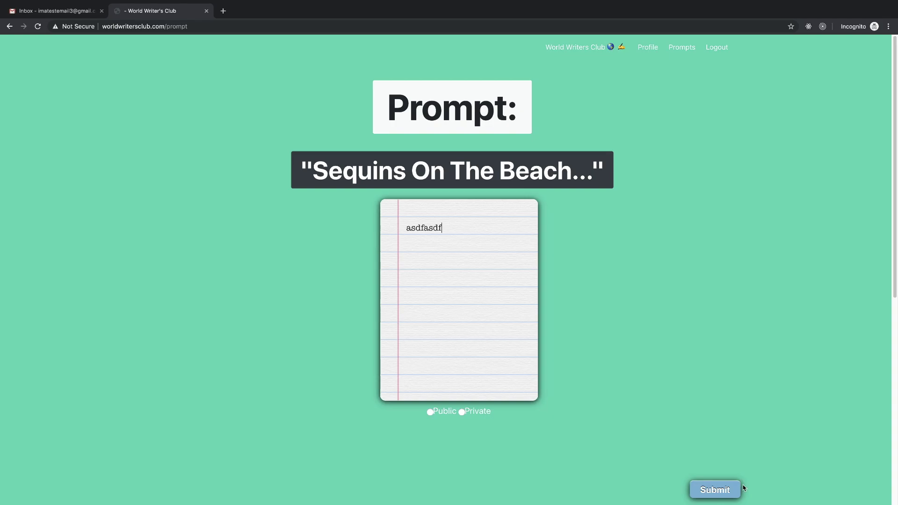
{"action": "left_click", "coordinate": [726, 490]}
- Submit placeholder responses to the under-the-sea prompt and another 'Sequins On The Beach' prompt
{"action": "left_click", "coordinate": [682, 47]}
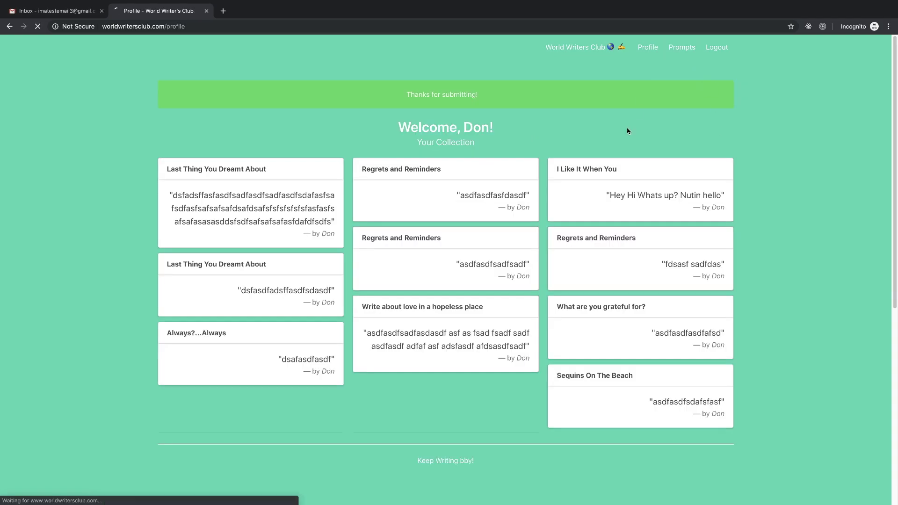
{"action": "left_click", "coordinate": [475, 293]}
{"action": "type", "text": "asdfsafasfsadadsf"}
{"action": "left_click", "coordinate": [718, 488]}
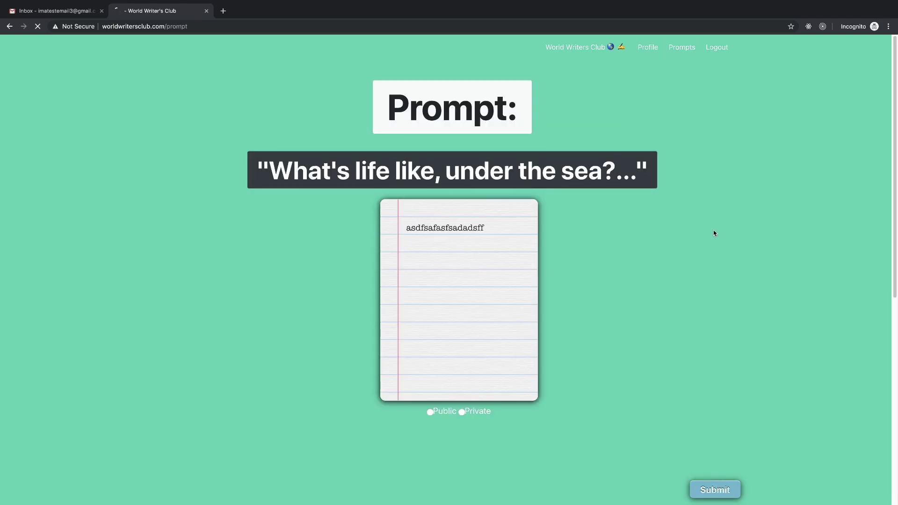
{"action": "left_click", "coordinate": [682, 47]}
{"action": "left_click", "coordinate": [472, 293]}
{"action": "type", "text": "asdfasdfasdfasdf"}
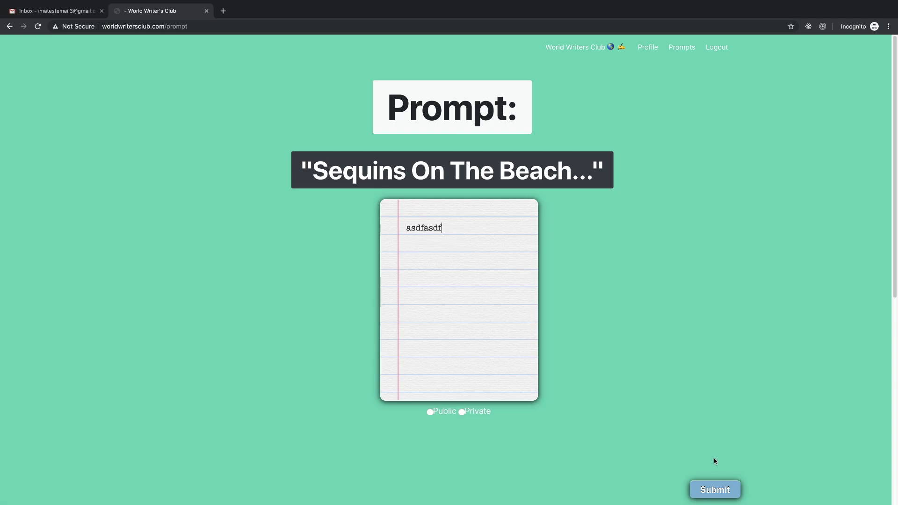
{"action": "left_click", "coordinate": [716, 487]}
- Submit a second 'What are you grateful for?' response and check the new cards in the profile
{"action": "left_click", "coordinate": [682, 48]}
{"action": "left_click", "coordinate": [513, 287]}
{"action": "type", "text": "asdfasfdasdfasdfasfasfd"}
{"action": "left_click", "coordinate": [704, 493]}
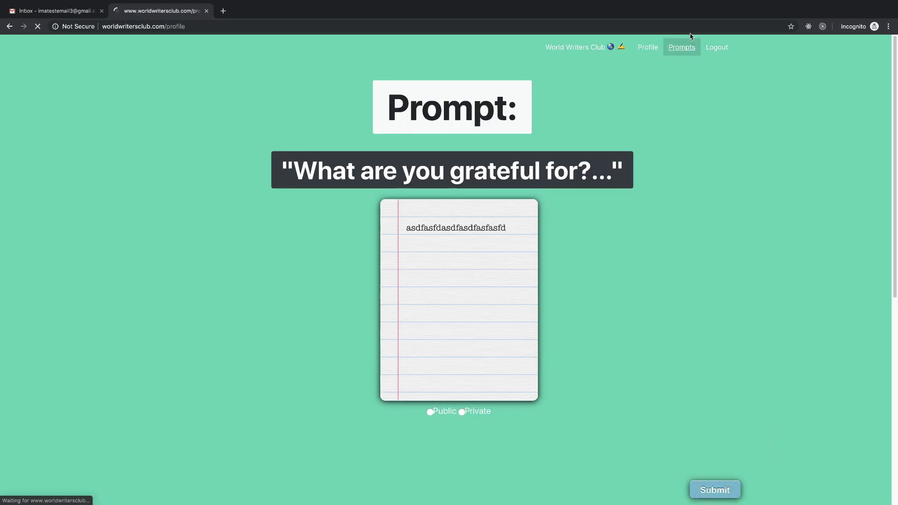
{"action": "scroll", "coordinate": [687, 322], "scroll_direction": "down", "scroll_amount": 10}
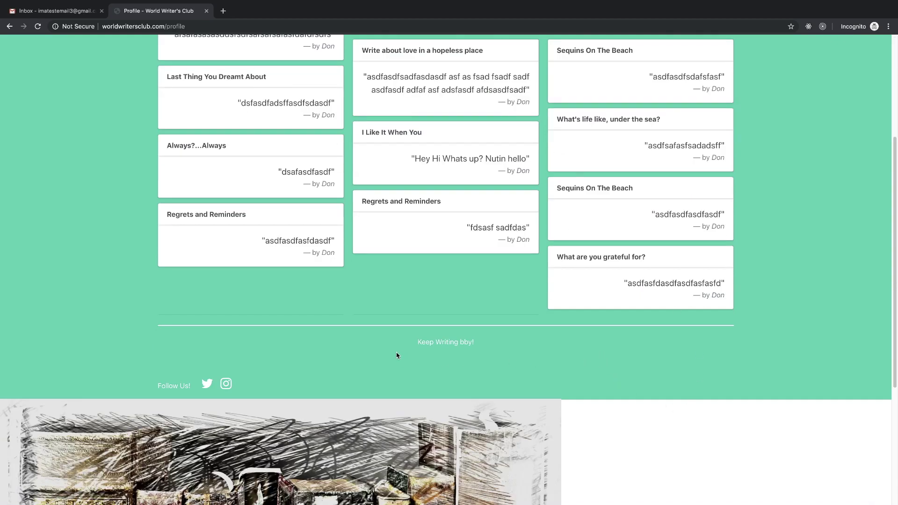
{"action": "scroll", "coordinate": [536, 287], "scroll_direction": "up", "scroll_amount": 4}
{"action": "scroll", "coordinate": [606, 226], "scroll_direction": "down", "scroll_amount": 9}
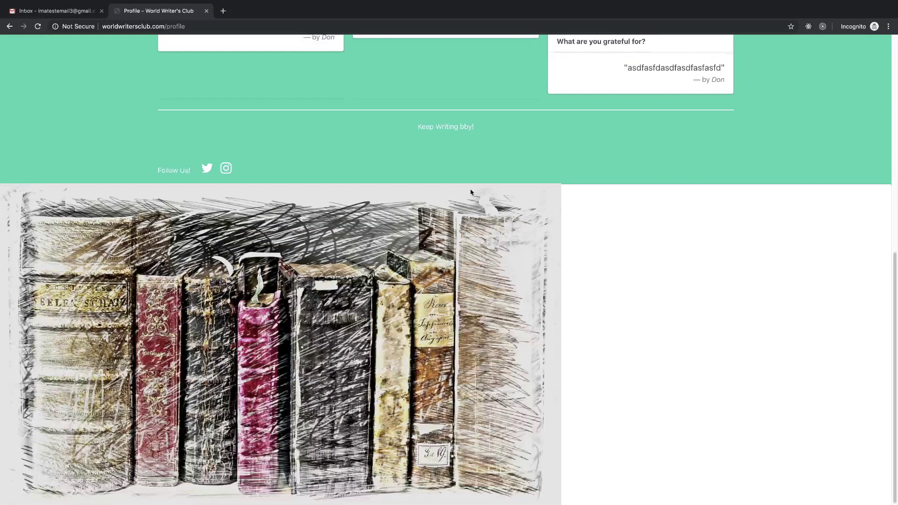
{"action": "scroll", "coordinate": [471, 192], "scroll_direction": "up", "scroll_amount": 9}
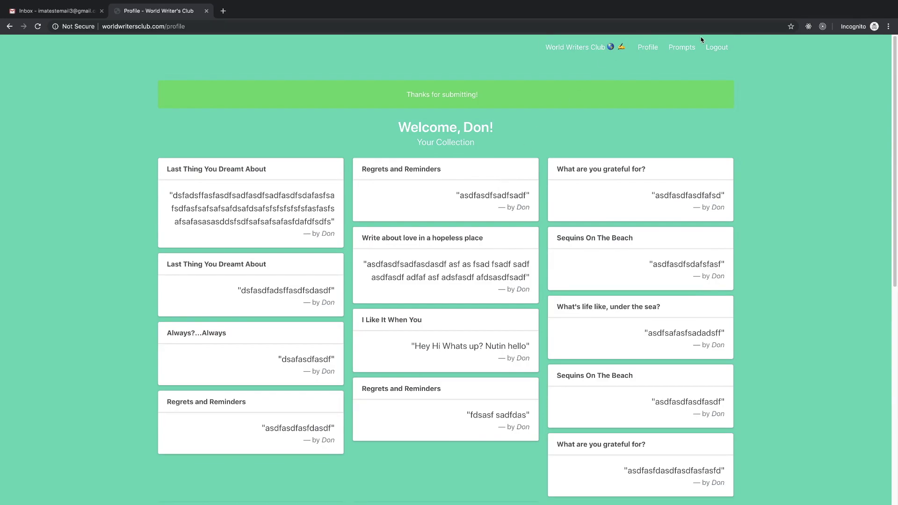
- Submit a placeholder 'My Biggest Fear is' response and check its card
{"action": "left_click", "coordinate": [682, 47]}
{"action": "type", "text": "adsfasdf"}
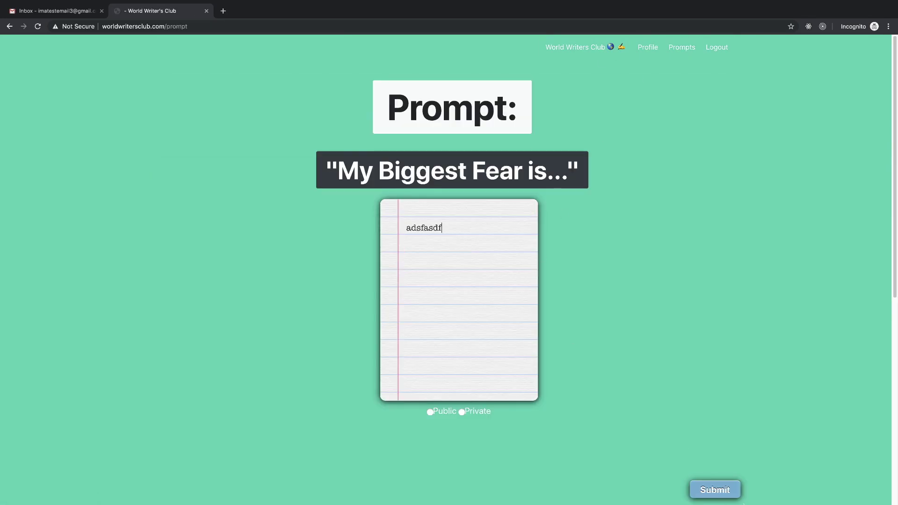
{"action": "type", "text": "sdfsdfa"}
{"action": "left_click", "coordinate": [727, 490]}
{"action": "scroll", "coordinate": [530, 294], "scroll_direction": "down", "scroll_amount": 1}
{"action": "scroll", "coordinate": [531, 294], "scroll_direction": "up", "scroll_amount": 1}
- Submit a placeholder 'You Make Me Wanna' response and check its card
{"action": "left_click", "coordinate": [682, 47]}
{"action": "type", "text": "asdfsadfsdafsafasff"}
{"action": "left_click", "coordinate": [715, 490]}
{"action": "scroll", "coordinate": [516, 304], "scroll_direction": "down", "scroll_amount": 2}
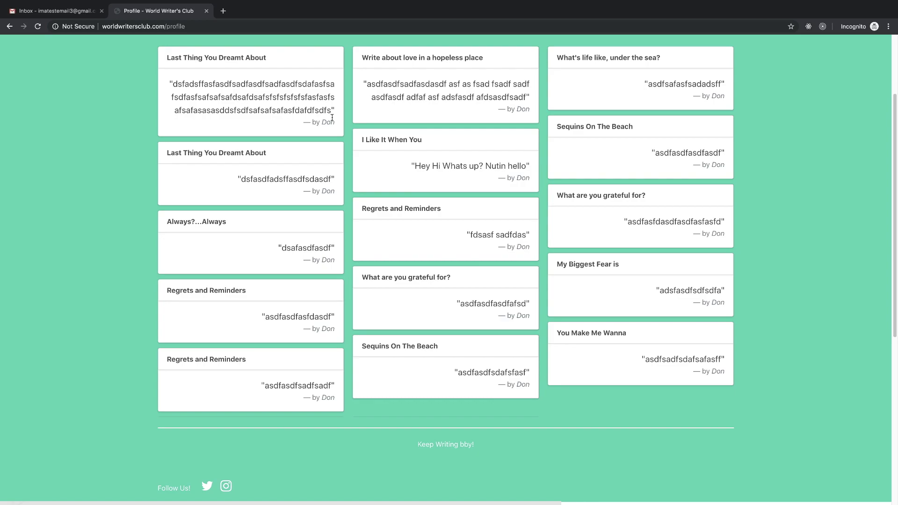
{"action": "scroll", "coordinate": [423, 299], "scroll_direction": "up", "scroll_amount": 2}
- Submit placeholder responses to 'She Tried To Forget Him' and 'Regrets and Reminders'
{"action": "left_click", "coordinate": [682, 48]}
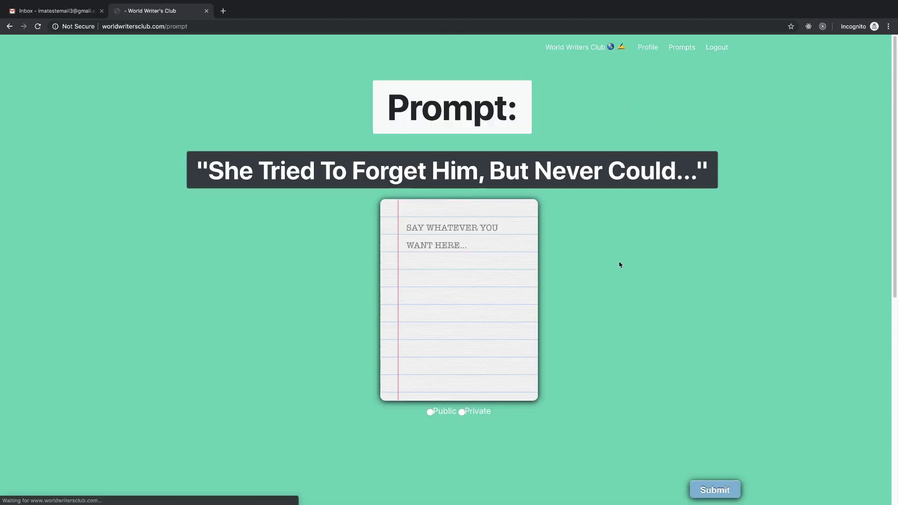
{"action": "type", "text": "asdfsadfsadfdsf"}
{"action": "left_click", "coordinate": [714, 489]}
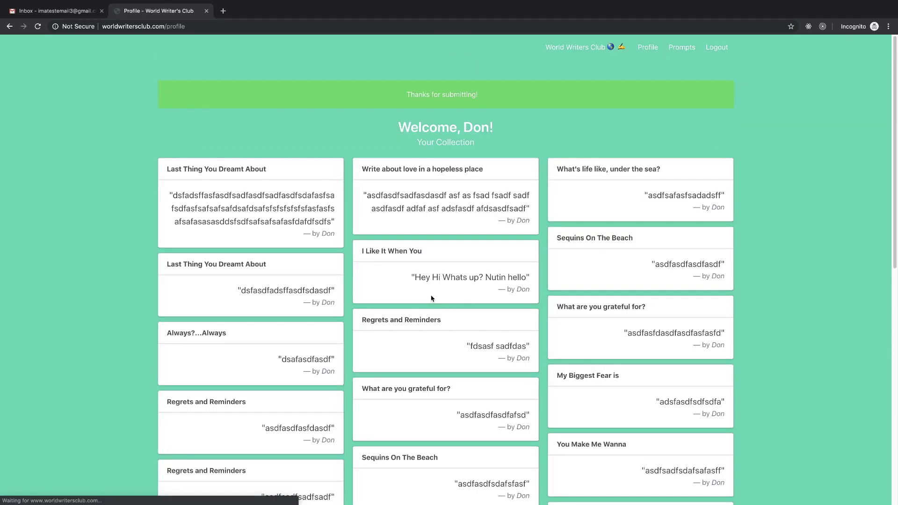
{"action": "left_click", "coordinate": [683, 47]}
{"action": "type", "text": "asdfsdfasf"}
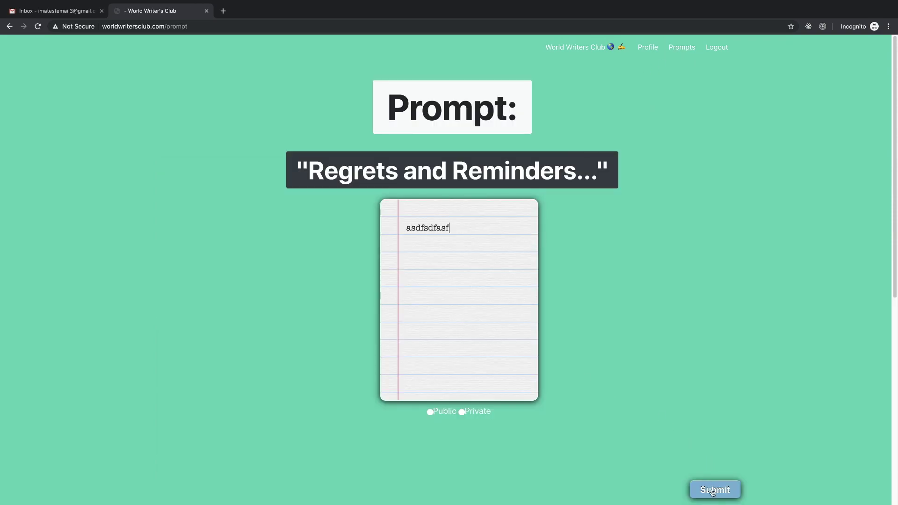
{"action": "left_click", "coordinate": [713, 490]}
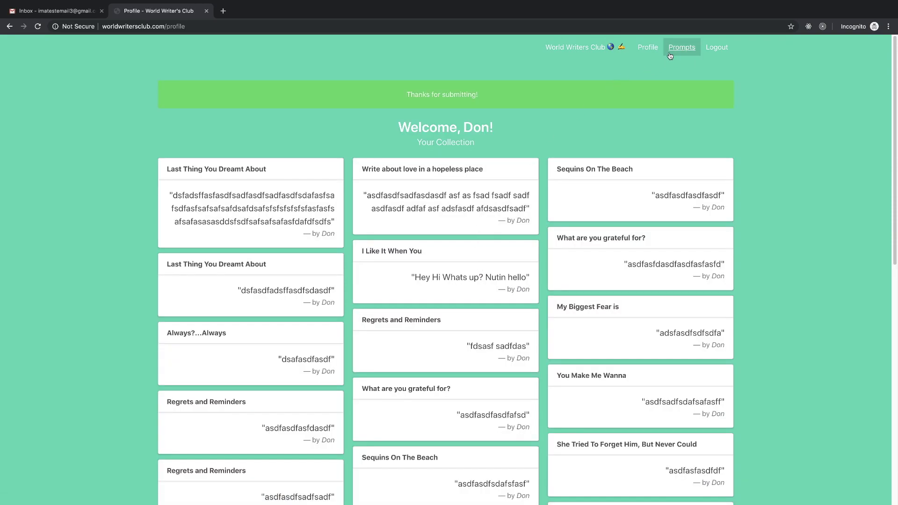
{"action": "left_click", "coordinate": [682, 47]}
- Type a long placeholder Pros/Cons response, submit it, and check the new card in the profile
{"action": "type", "text": "asdfsdfasdfsadfasdf"}
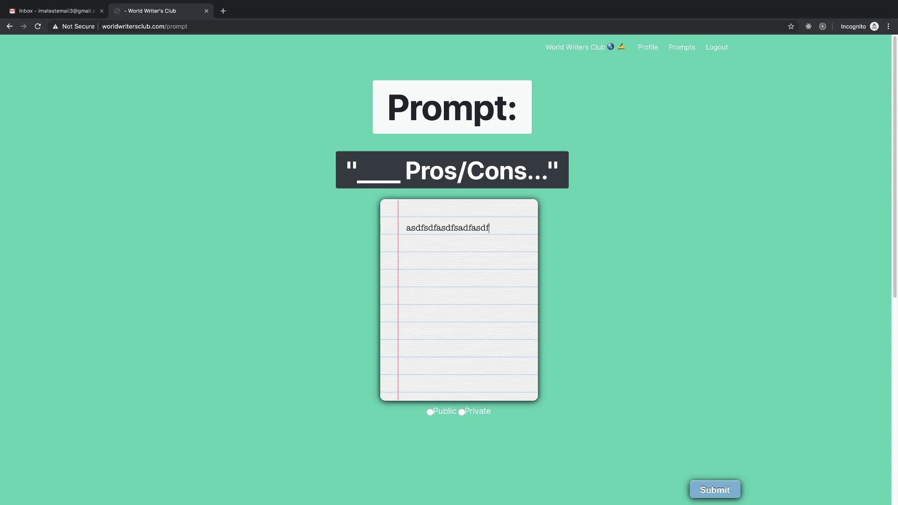
{"action": "type", "text": "asdfasdfasdfsdafjhasldfkhasldfjkkasdlfjlsadkj flasdfj"}
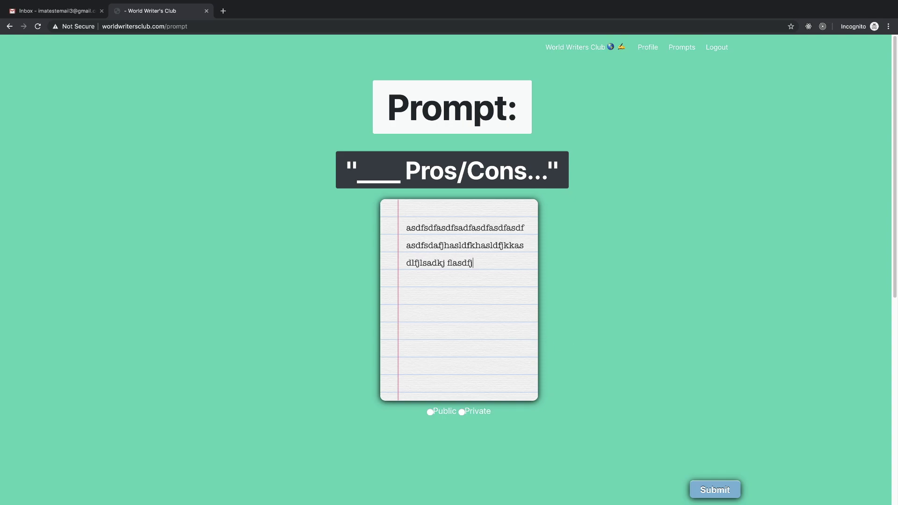
{"action": "type", "text": " lasdkfj sadlkfj sadlkfj sadlkfj saldkfj sadlfkj sdalfkj asdlfkj asdlk"}
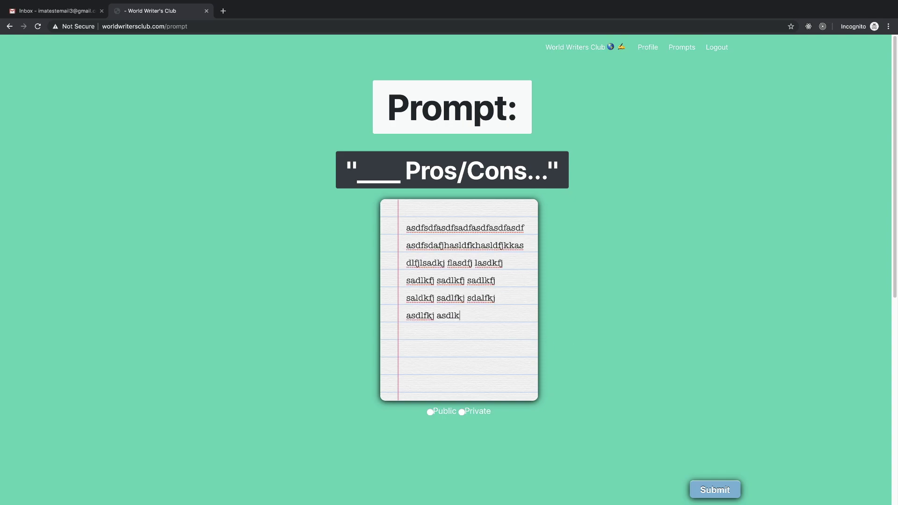
{"action": "type", "text": "fj asdlfj asdlkfj asdlfk sadlkfj sadlfkjas ldfj asdlfk jsadlkfj sadlfjk sadlfj sadlkfj sal"}
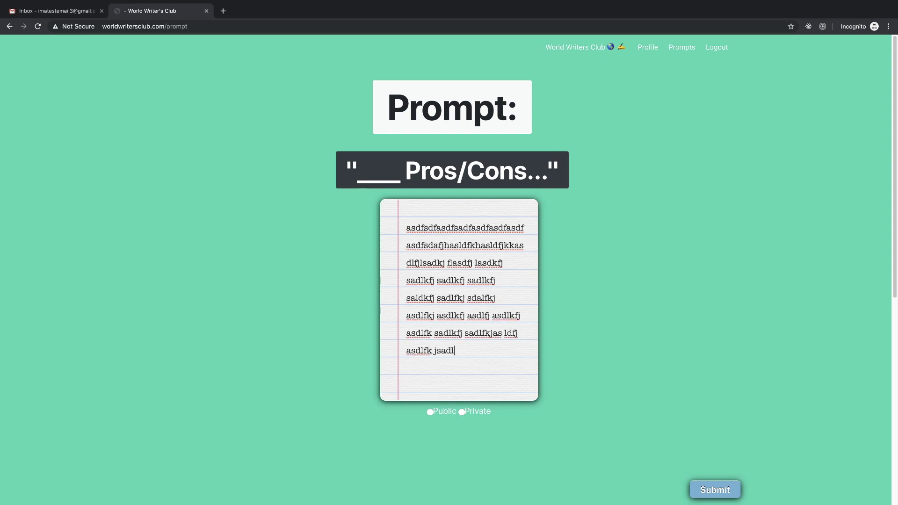
{"action": "type", "text": "f sajlkf sadlkfj sdalkfj asdlkfj daslkf jsdlfj lsadfj lasdfj "}
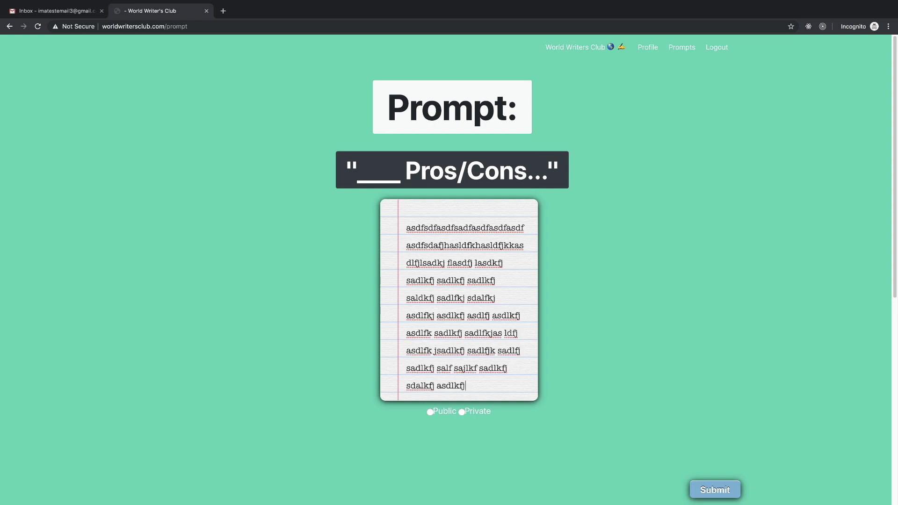
{"action": "type", "text": "ldsfj ldskfj salkjfd lsajf adslkfj lasdkf jdslafjsafdsf"}
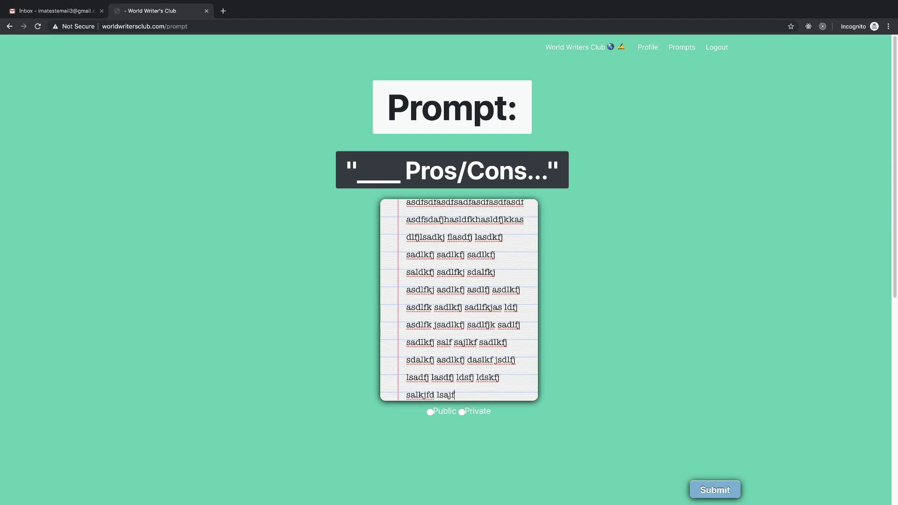
{"action": "left_click", "coordinate": [715, 489]}
{"action": "scroll", "coordinate": [303, 281], "scroll_direction": "down", "scroll_amount": 4}
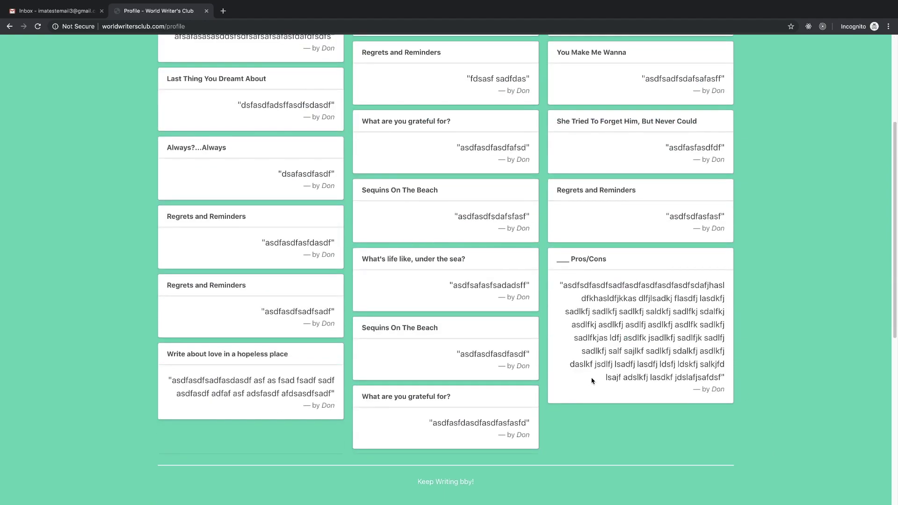
{"action": "scroll", "coordinate": [577, 347], "scroll_direction": "up", "scroll_amount": 3}
{"action": "scroll", "coordinate": [577, 346], "scroll_direction": "down", "scroll_amount": 2}
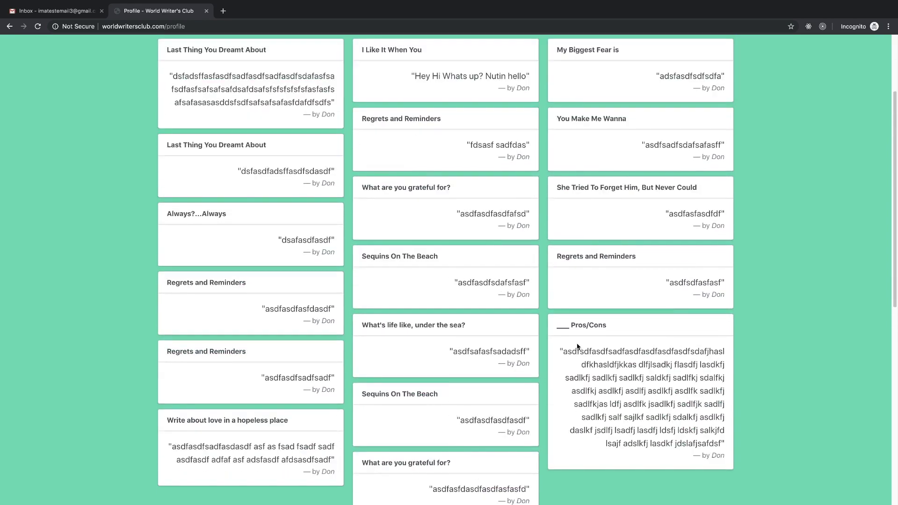
{"action": "scroll", "coordinate": [637, 364], "scroll_direction": "up", "scroll_amount": 3}
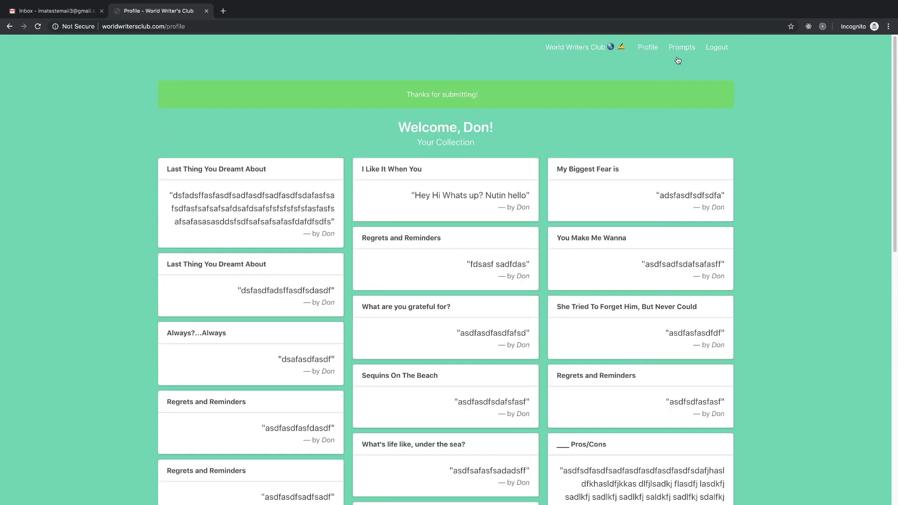
- Submit 'a' as the 'When did you know it was time to change?' response
{"action": "left_click", "coordinate": [682, 47]}
{"action": "left_click", "coordinate": [451, 283]}
{"action": "type", "text": "a"}
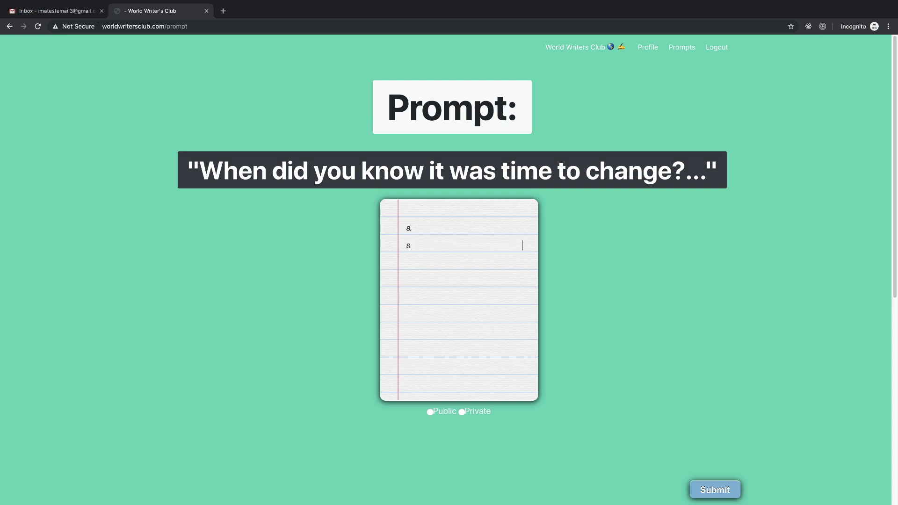
{"action": "left_click", "coordinate": [703, 484]}
{"action": "scroll", "coordinate": [520, 281], "scroll_direction": "down", "scroll_amount": 6}
{"action": "scroll", "coordinate": [538, 290], "scroll_direction": "down", "scroll_amount": 2}
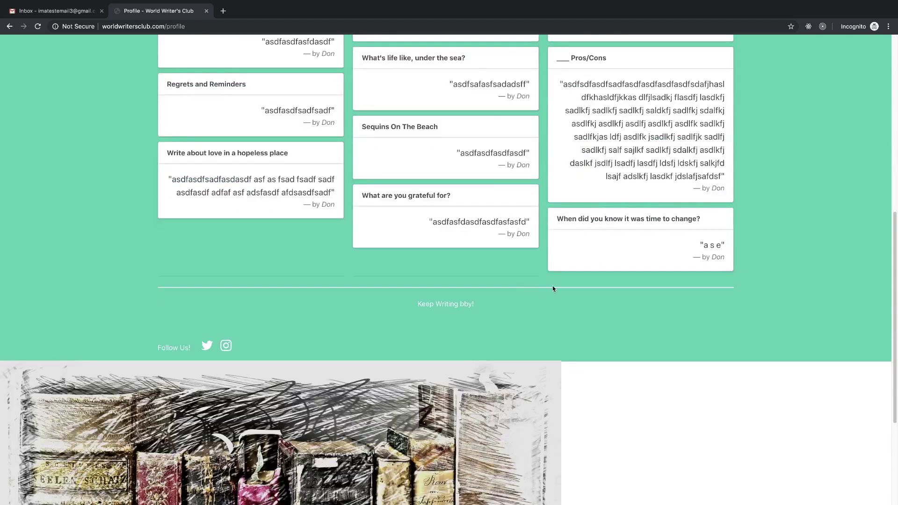
{"action": "scroll", "coordinate": [745, 253], "scroll_direction": "up", "scroll_amount": 8}
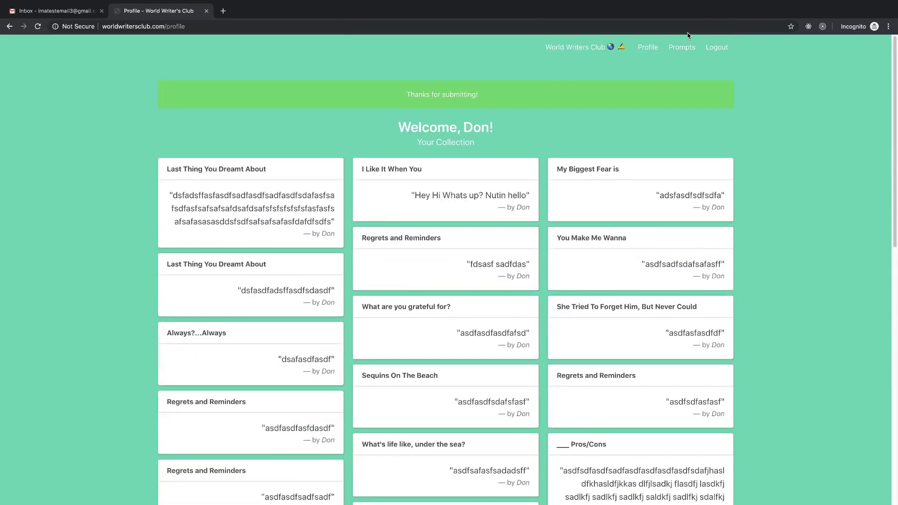
- Submit placeholder responses to 'Last Thing You Dreamt About' and 'F***, Marry, Kill'
{"action": "left_click", "coordinate": [682, 48]}
{"action": "left_click", "coordinate": [503, 226]}
{"action": "type", "text": "dasfsdafsa"}
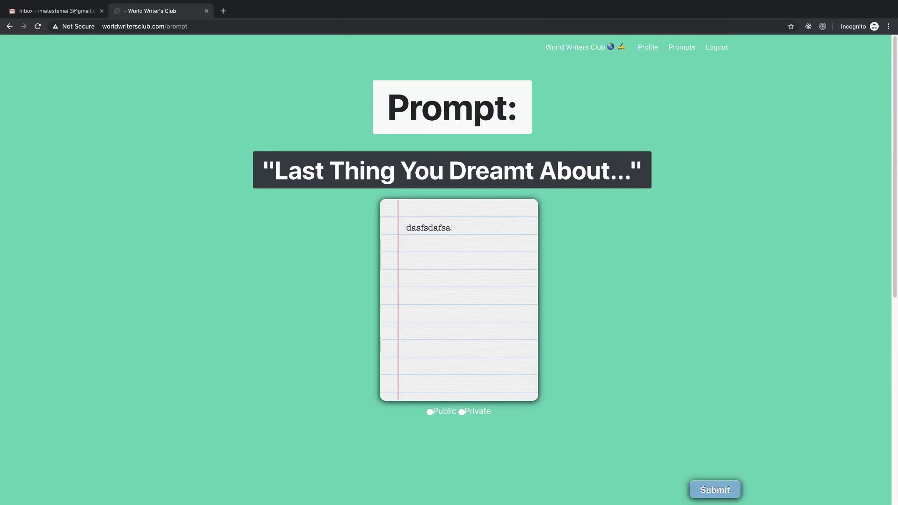
{"action": "type", "text": "fsasafsfs af a fsdaf "}
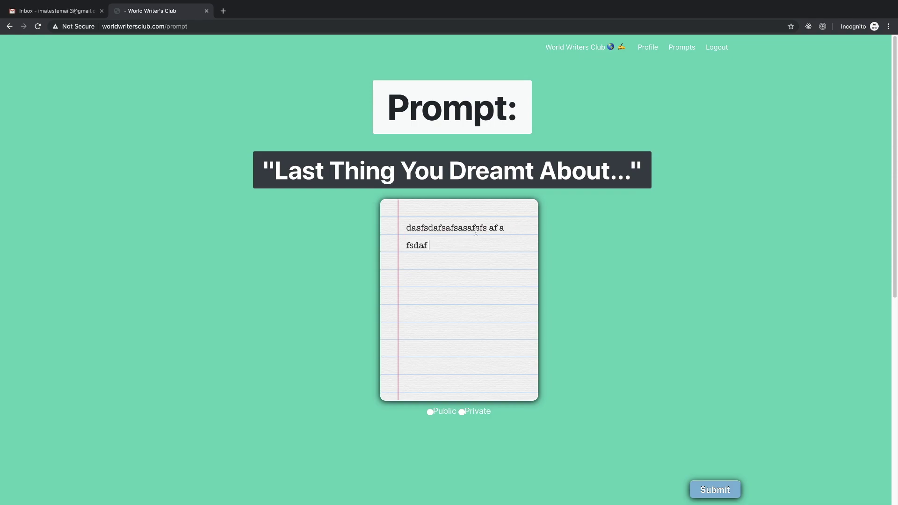
{"action": "type", "text": "saf asfsadf asf asdf sadf saf sa"}
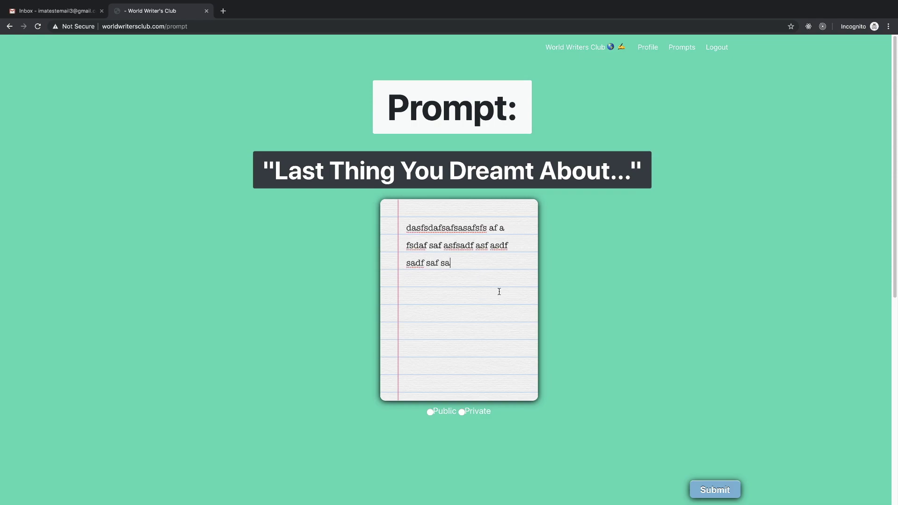
{"action": "type", "text": "f . fdsafsafdsa fasd sad fasf asdfasdf sadf"}
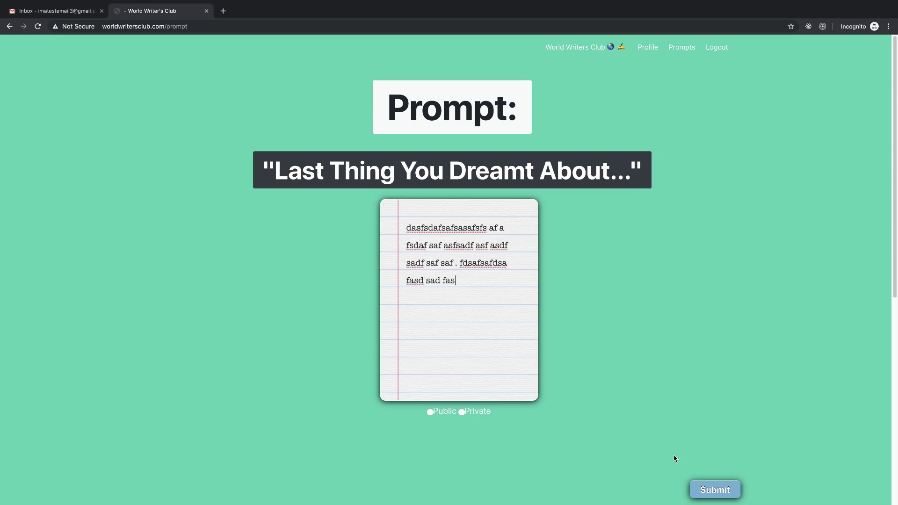
{"action": "left_click", "coordinate": [713, 495]}
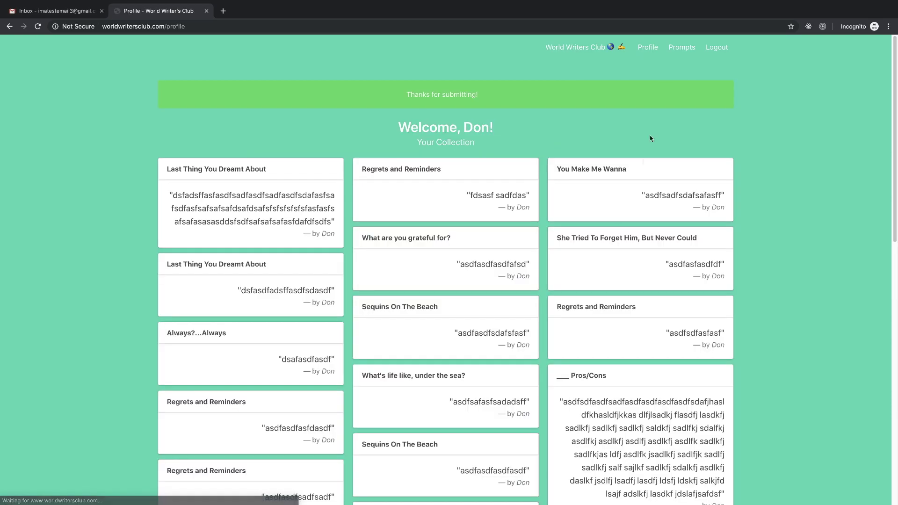
{"action": "left_click", "coordinate": [681, 49]}
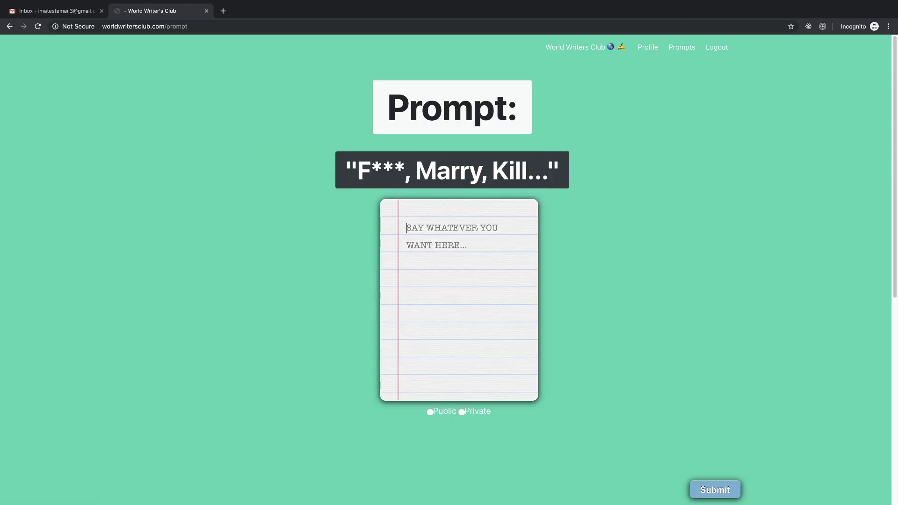
{"action": "left_click", "coordinate": [477, 298]}
{"action": "type", "text": "asfdsafsdfasfsadfsaffdsasdafdasasdfsadfasf"}
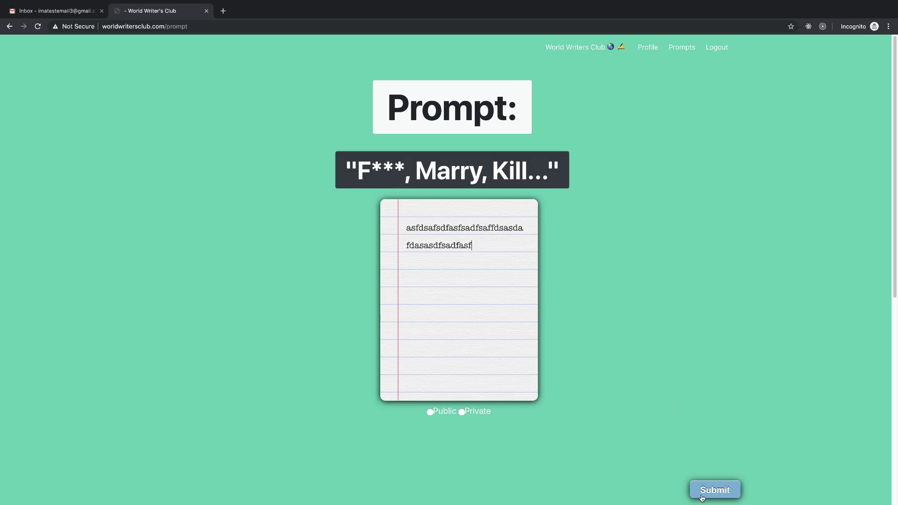
{"action": "left_click", "coordinate": [702, 497]}
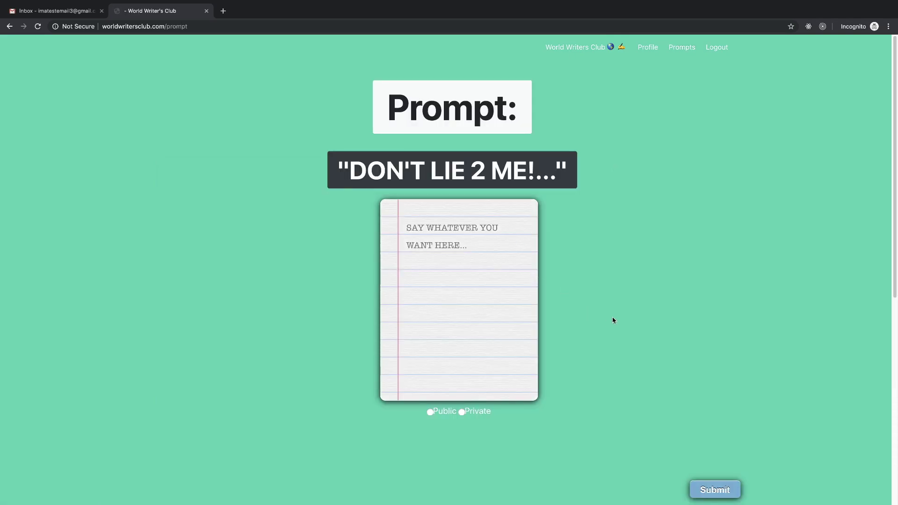
- Submit a placeholder 'DON'T LIE 2 ME!' response and check its card in the profile
{"action": "left_click", "coordinate": [473, 255]}
{"action": "type", "text": "asdf"}
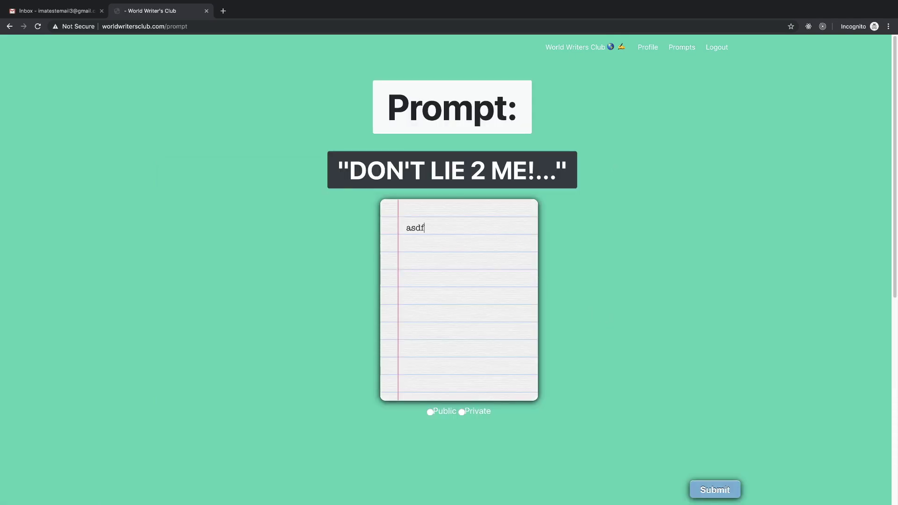
{"action": "type", "text": "asdfsadfsfdasfasfafsdsdfasdf asdf asdf asdf asfdas sadf sadfasf a"}
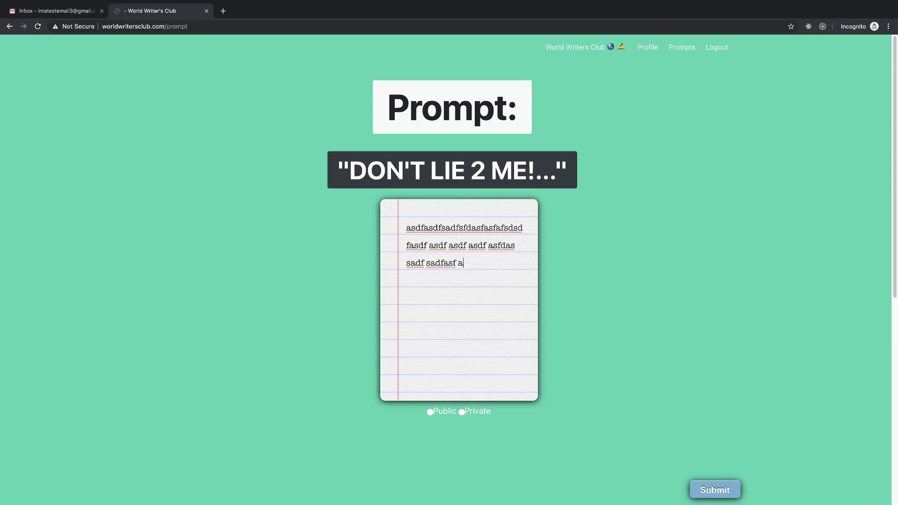
{"action": "left_click", "coordinate": [718, 491]}
{"action": "scroll", "coordinate": [585, 272], "scroll_direction": "down", "scroll_amount": 15}
{"action": "scroll", "coordinate": [585, 271], "scroll_direction": "up", "scroll_amount": 15}
{"action": "scroll", "coordinate": [615, 323], "scroll_direction": "down", "scroll_amount": 5}
{"action": "scroll", "coordinate": [617, 324], "scroll_direction": "up", "scroll_amount": 6}
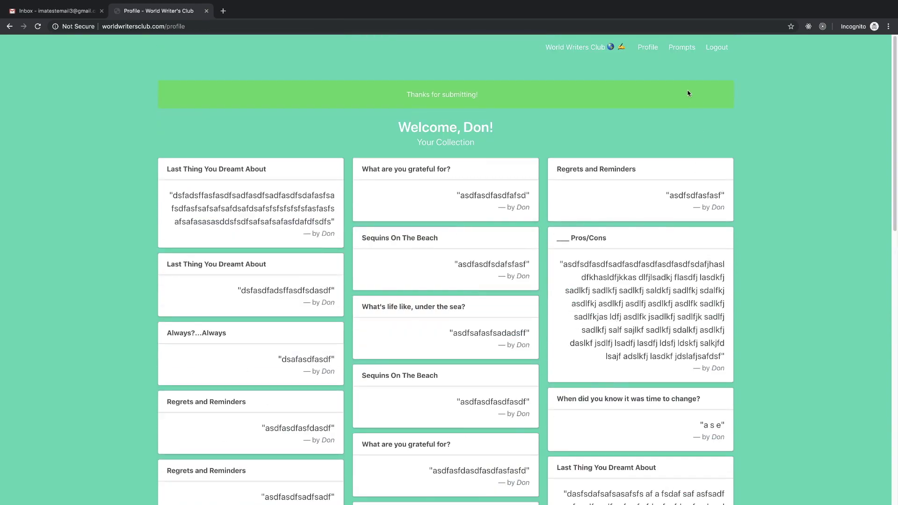
- Submit placeholder responses to the under-the-sea prompt and a second 'F***, Marry, Kill'
{"action": "left_click", "coordinate": [682, 47]}
{"action": "type", "text": "sadfasdfasdfasdf asdfa sdfasfd asdf asdf sadf"}
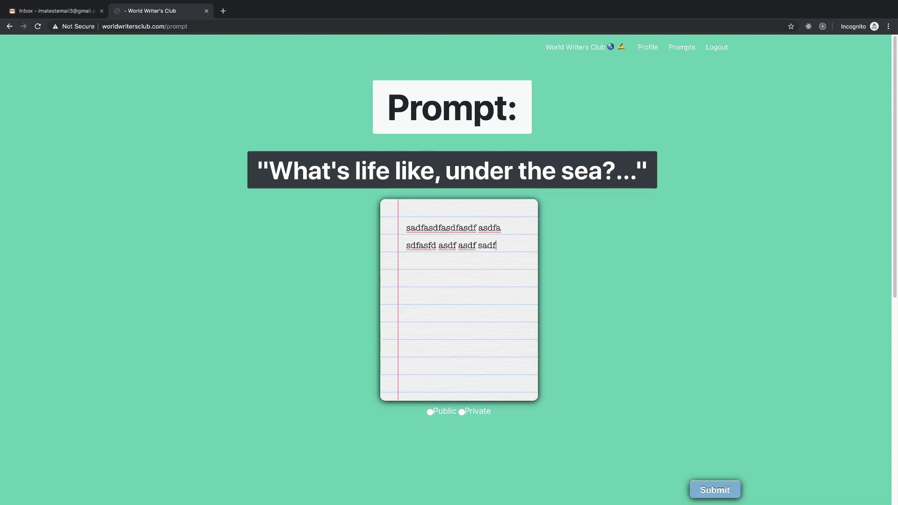
{"action": "type", "text": "sdfa fsdsaf asf asfdf"}
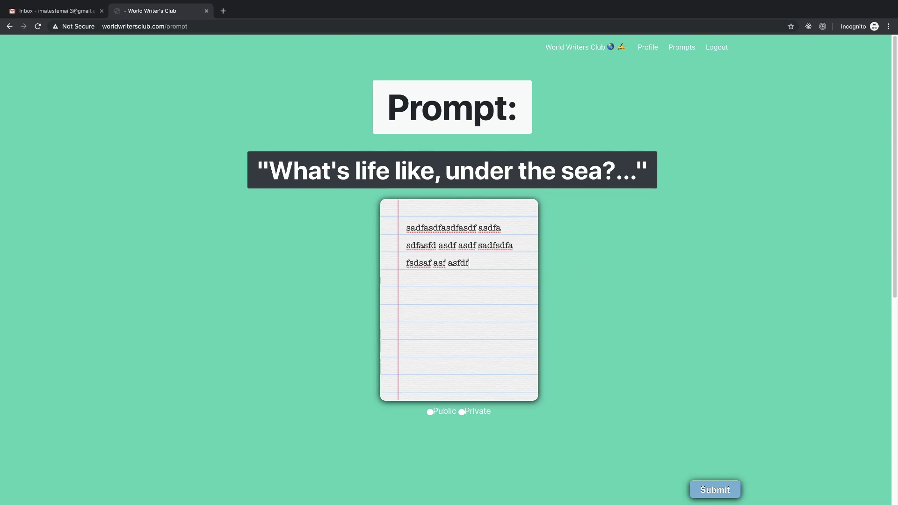
{"action": "type", "text": "sdaf"}
{"action": "left_click", "coordinate": [715, 490]}
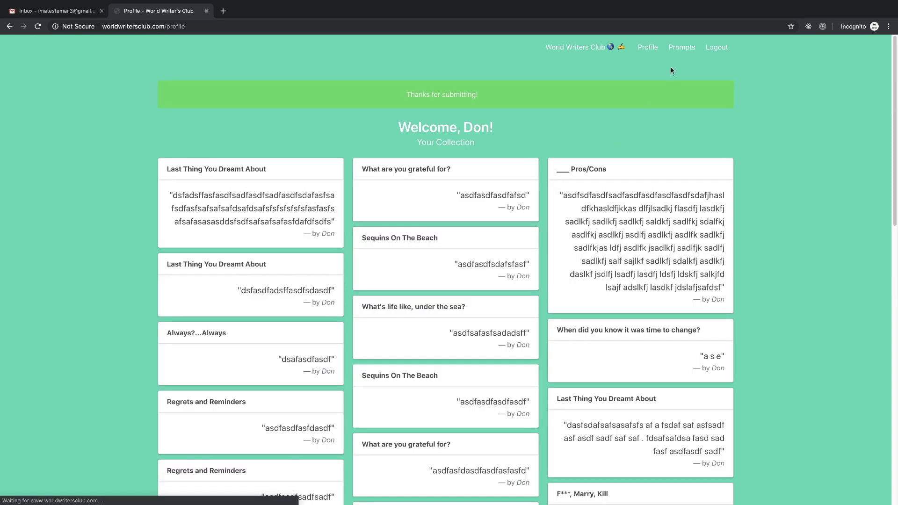
{"action": "left_click", "coordinate": [676, 49]}
{"action": "type", "text": "dasfasfsadf"}
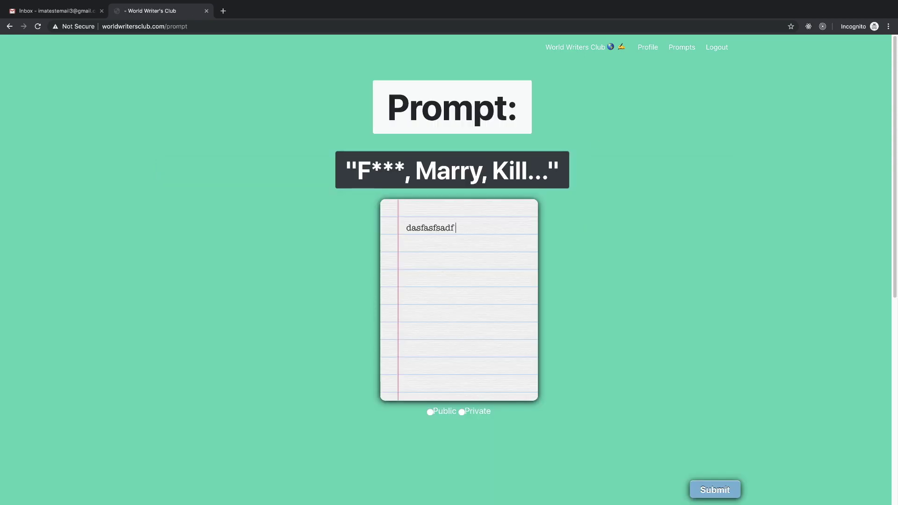
{"action": "type", "text": " sadfsdfddddaf as"}
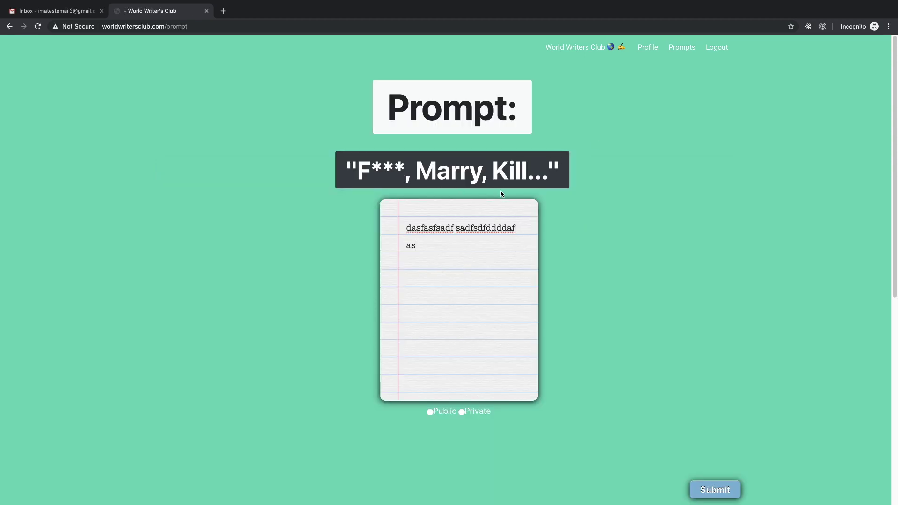
{"action": "type", "text": "fasf asdf sadf asdf sadf sfd safd"}
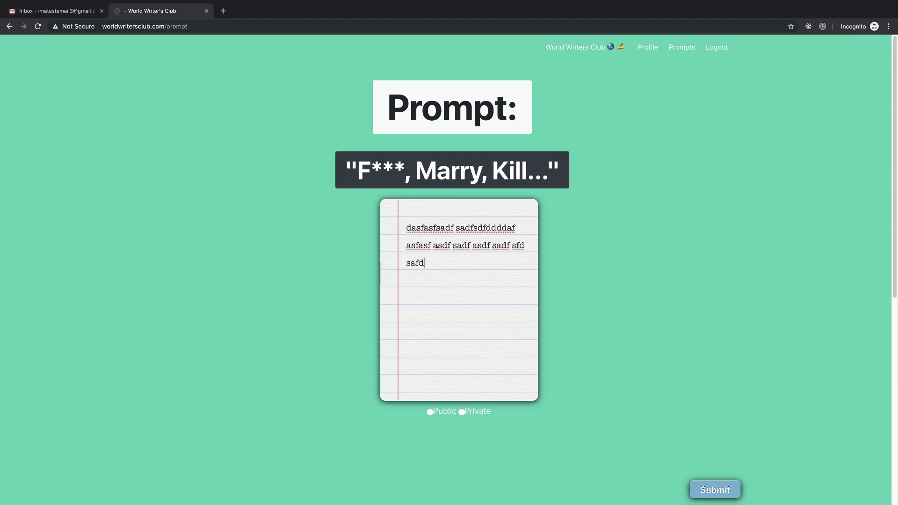
{"action": "left_click", "coordinate": [724, 494]}
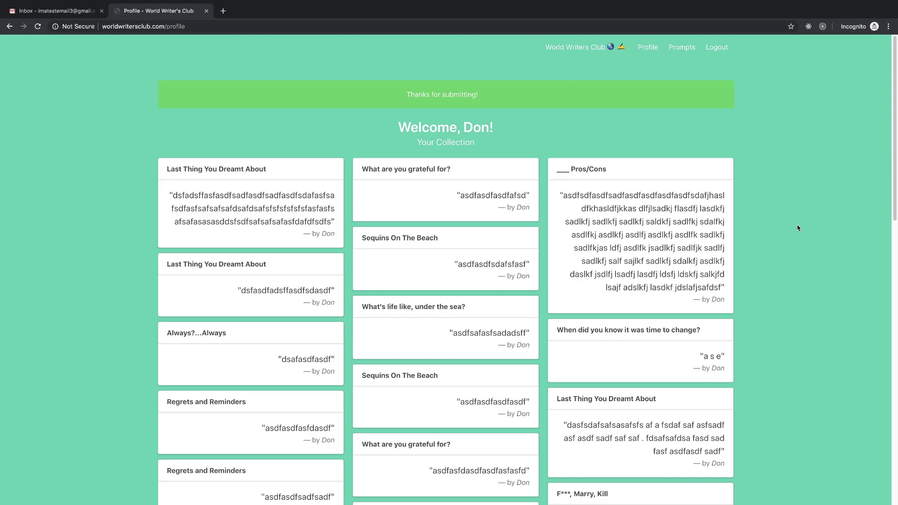
{"action": "scroll", "coordinate": [792, 425], "scroll_direction": "down", "scroll_amount": 6}
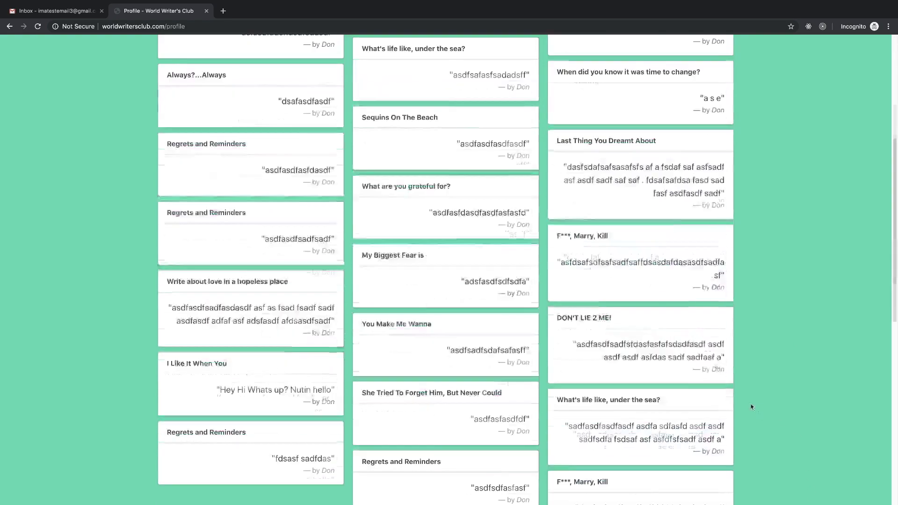
{"action": "scroll", "coordinate": [718, 378], "scroll_direction": "down", "scroll_amount": 5}
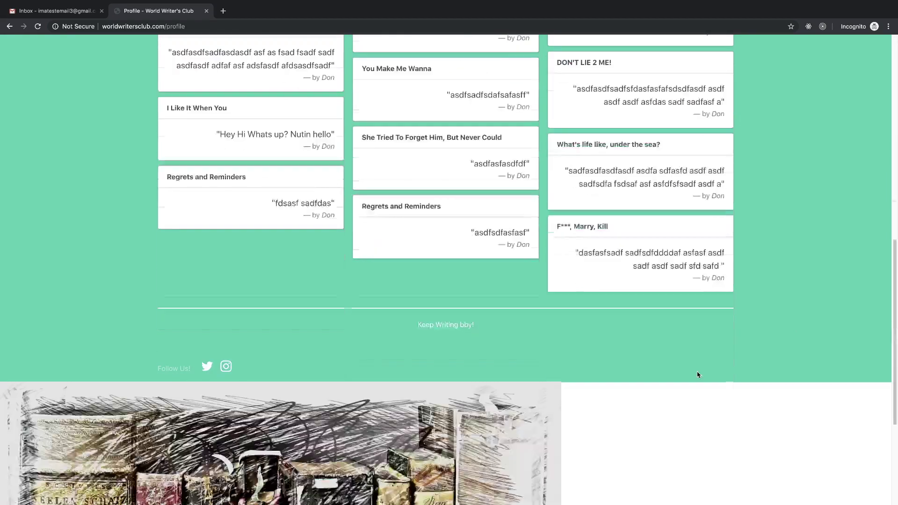
{"action": "scroll", "coordinate": [698, 369], "scroll_direction": "up", "scroll_amount": 15}
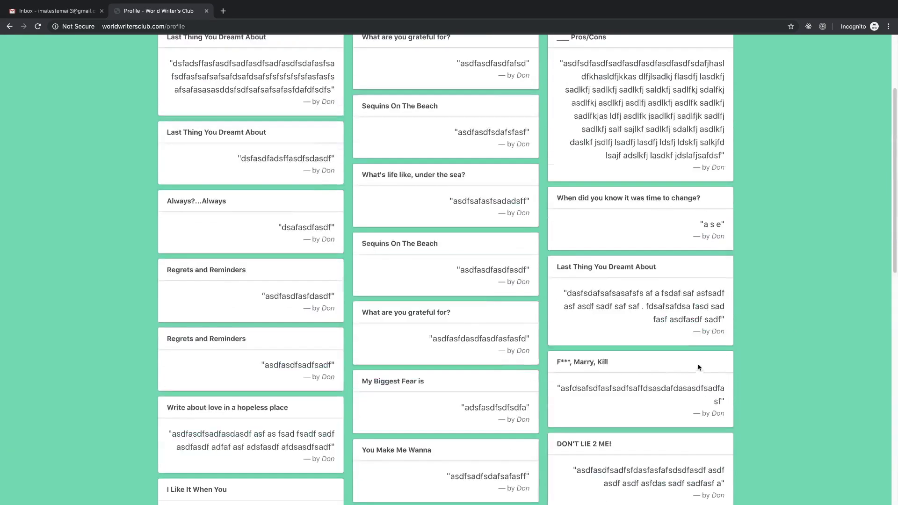
{"action": "scroll", "coordinate": [517, 309], "scroll_direction": "down", "scroll_amount": 1}
{"action": "scroll", "coordinate": [518, 309], "scroll_direction": "down", "scroll_amount": 3}
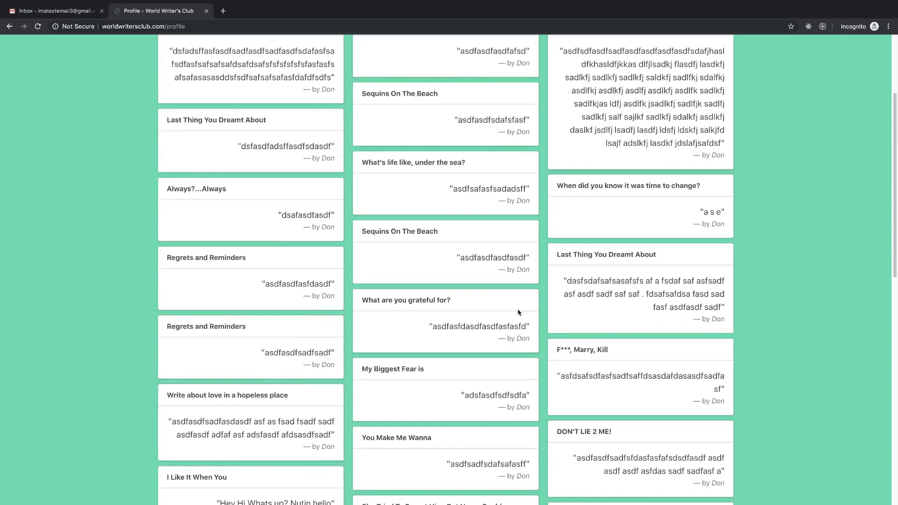
{"action": "scroll", "coordinate": [521, 315], "scroll_direction": "down", "scroll_amount": 3}
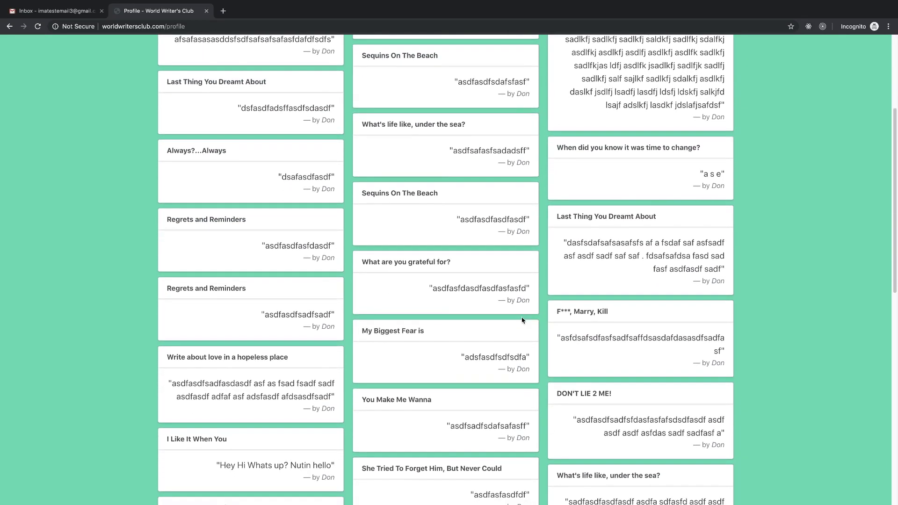
{"action": "scroll", "coordinate": [524, 322], "scroll_direction": "down", "scroll_amount": 2}
{"action": "scroll", "coordinate": [579, 334], "scroll_direction": "up", "scroll_amount": 15}
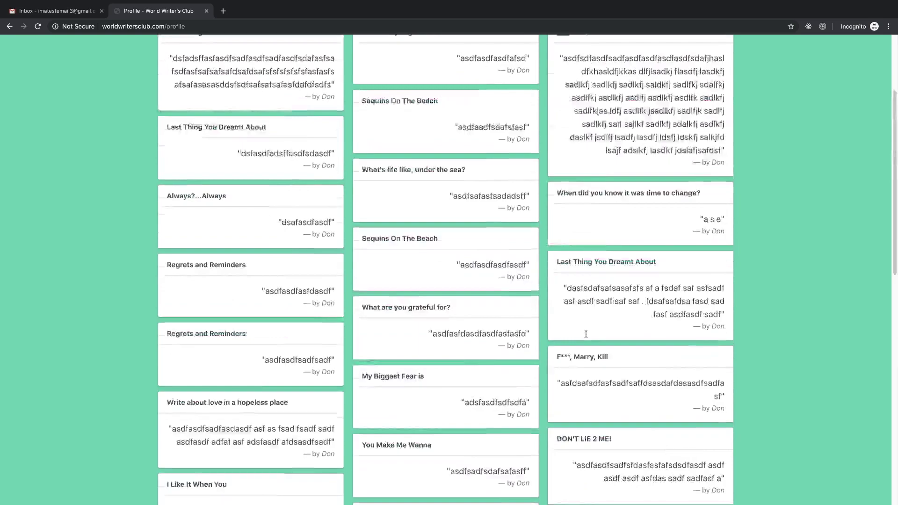
{"action": "scroll", "coordinate": [587, 337], "scroll_direction": "down", "scroll_amount": 1}
{"action": "scroll", "coordinate": [588, 336], "scroll_direction": "down", "scroll_amount": 3}
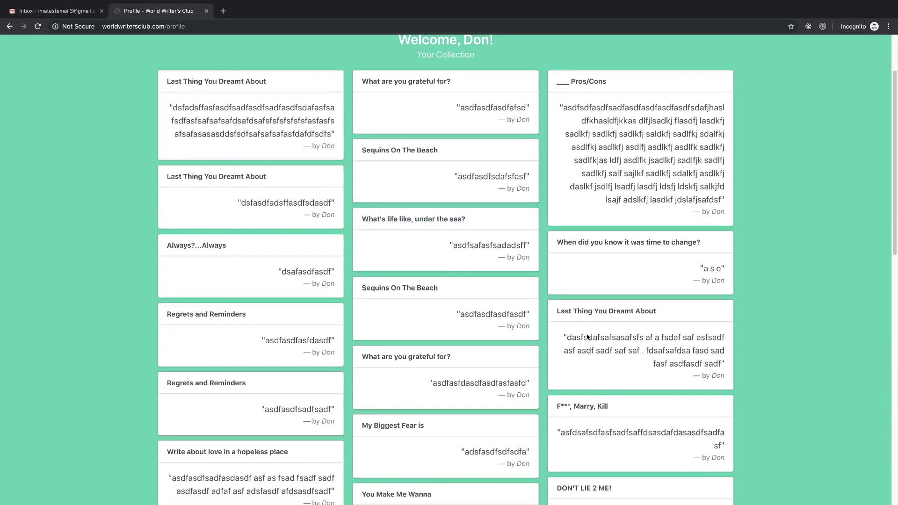
{"action": "scroll", "coordinate": [587, 337], "scroll_direction": "down", "scroll_amount": 3}
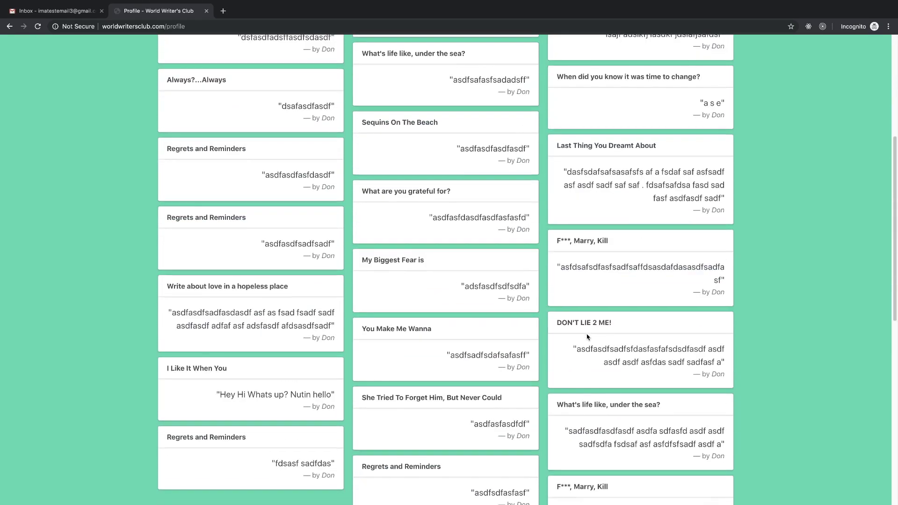
{"action": "scroll", "coordinate": [588, 336], "scroll_direction": "down", "scroll_amount": 1}
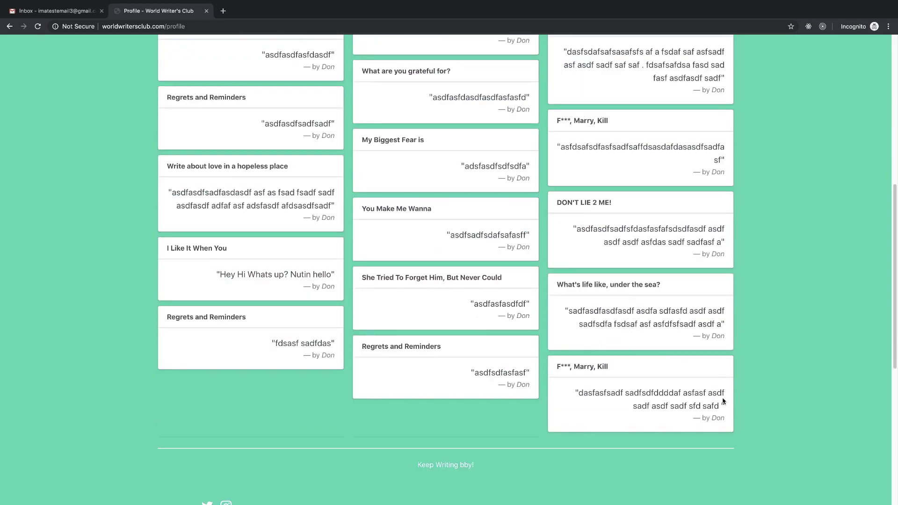
{"action": "scroll", "coordinate": [675, 238], "scroll_direction": "up", "scroll_amount": 15}
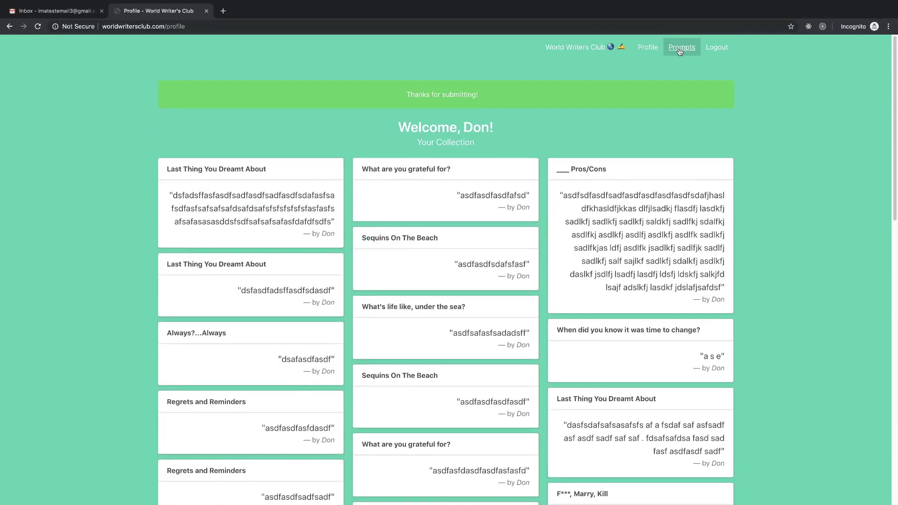
- Submit placeholder responses to 'DON'T LIE 2 ME!' and the time-to-change prompt
{"action": "left_click", "coordinate": [681, 47]}
{"action": "type", "text": "afsdsdfasdf asdf asdf asdf"}
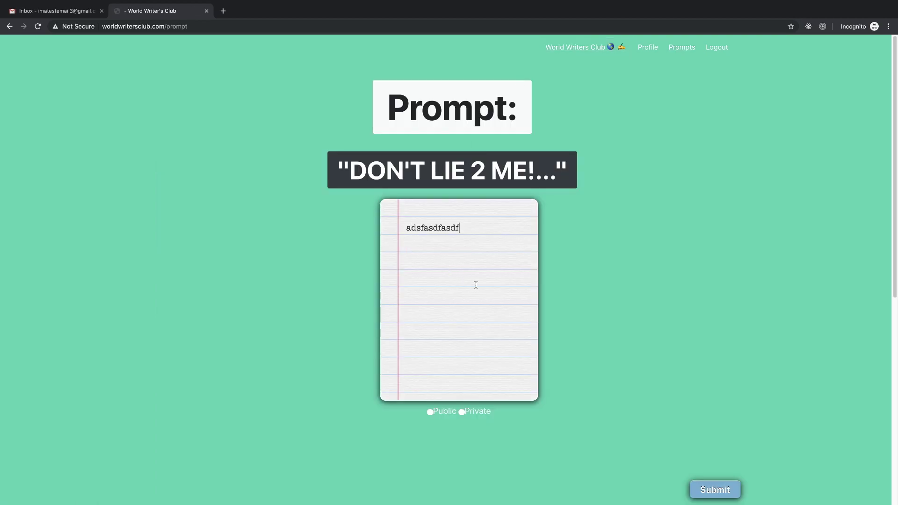
{"action": "left_click", "coordinate": [714, 490]}
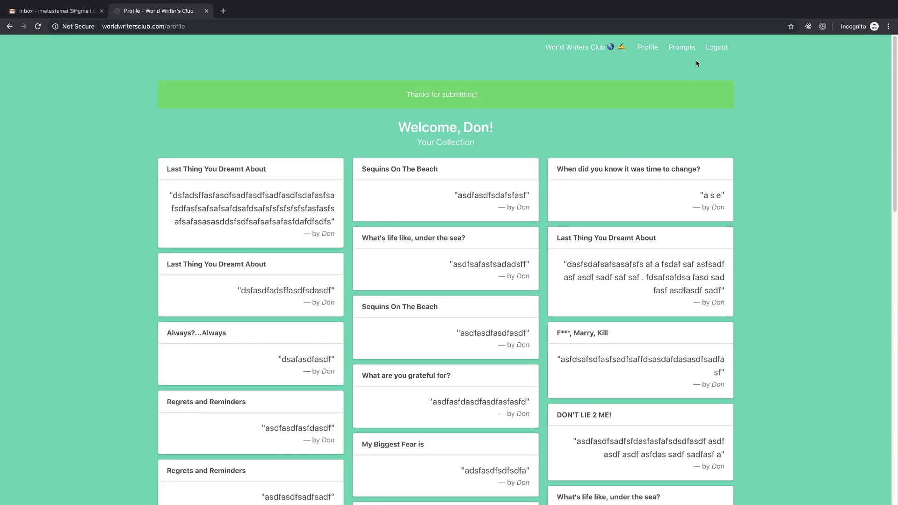
{"action": "left_click", "coordinate": [687, 49]}
{"action": "type", "text": "asdfsadfsfdasfasfafsdsdfasdf"}
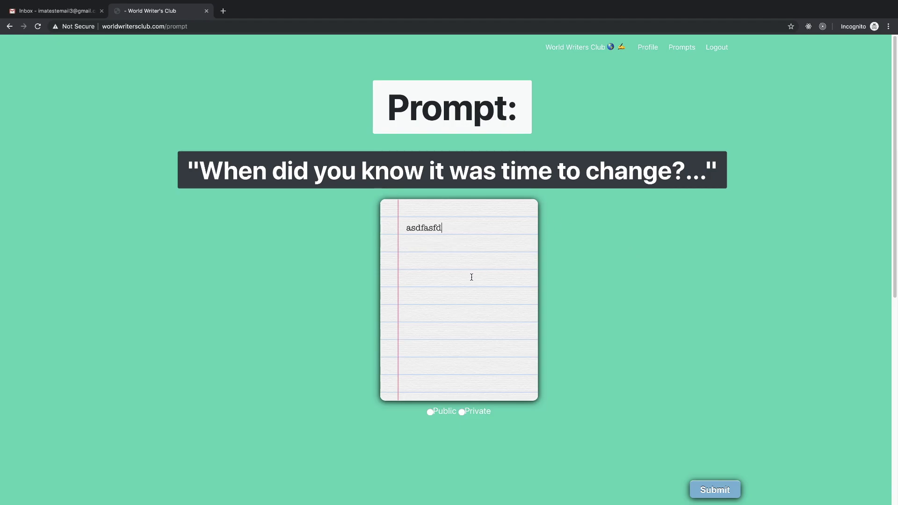
{"action": "type", "text": " asdf asd"}
{"action": "left_click", "coordinate": [715, 490]}
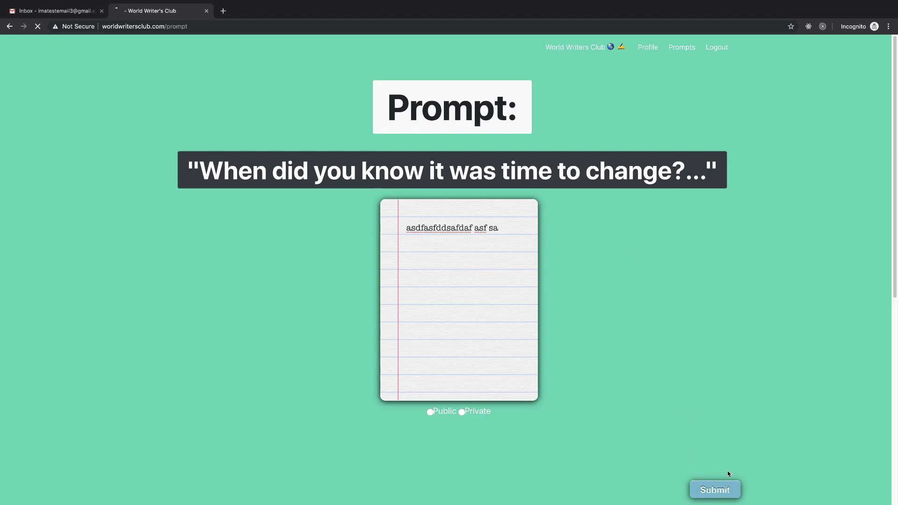
{"action": "scroll", "coordinate": [666, 351], "scroll_direction": "down", "scroll_amount": 20}
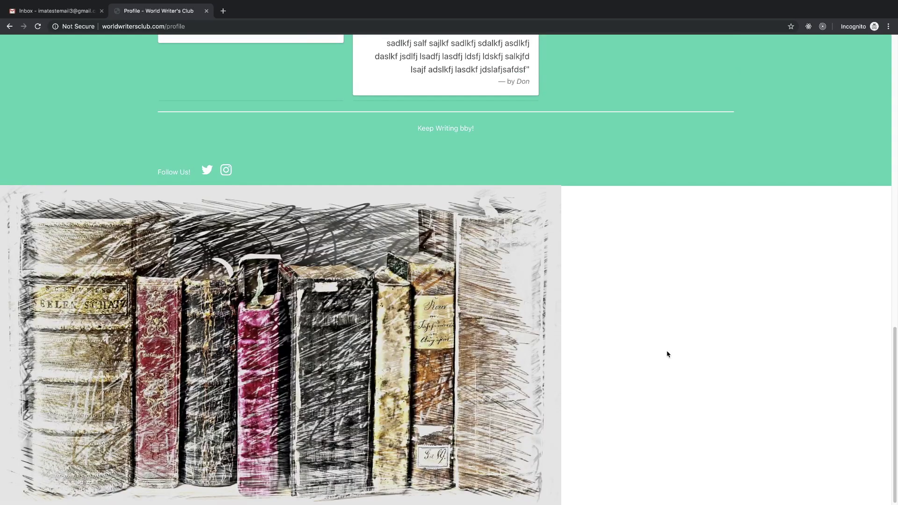
{"action": "scroll", "coordinate": [668, 354], "scroll_direction": "up", "scroll_amount": 20}
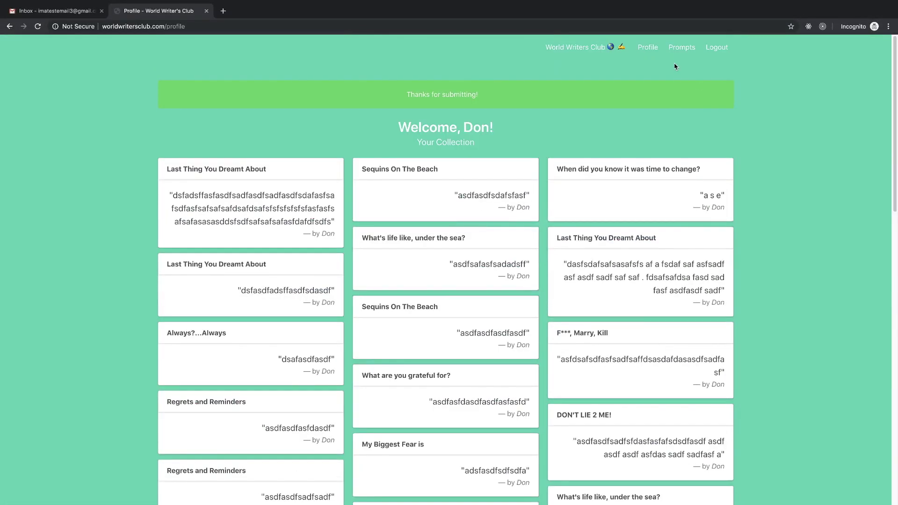
- Submit a placeholder 'If I Knew Then What I Know Now' response and check its card
{"action": "left_click", "coordinate": [682, 47]}
{"action": "type", "text": "ads"}
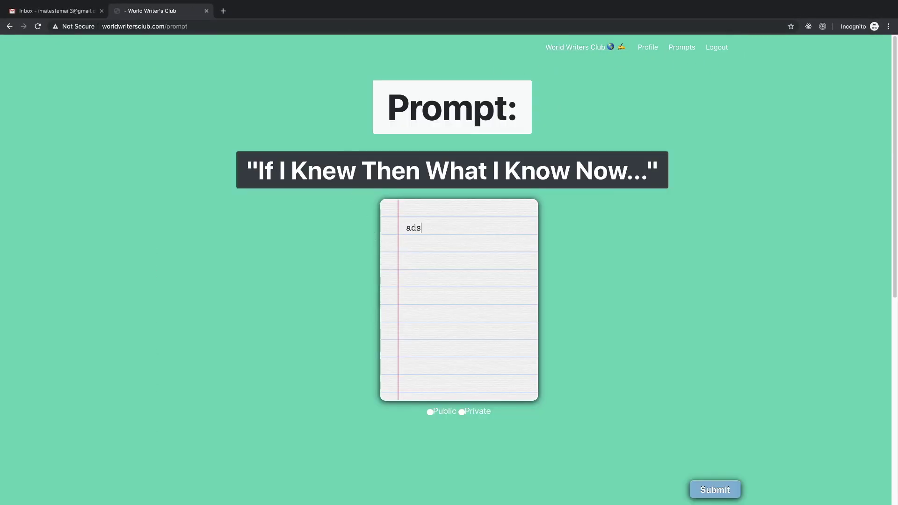
{"action": "type", "text": "fasfasfasfasd af af asdf asdf"}
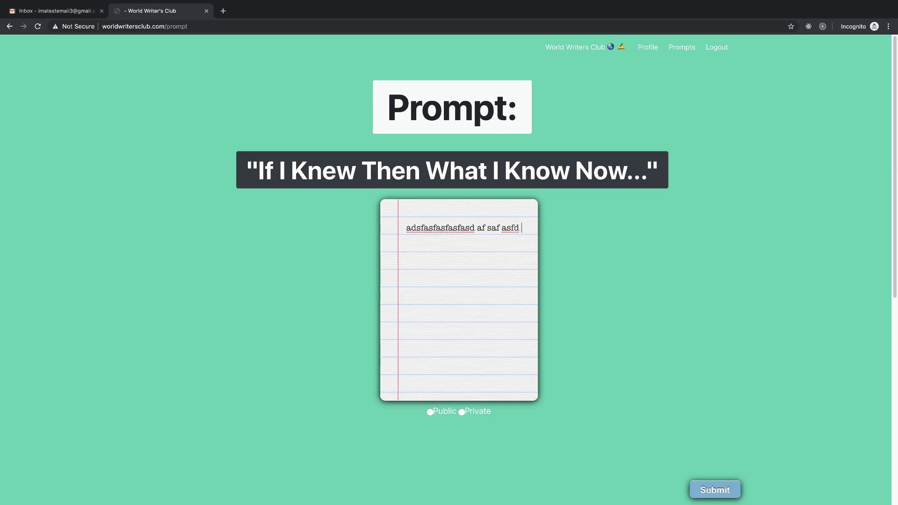
{"action": "left_click", "coordinate": [725, 491]}
{"action": "scroll", "coordinate": [566, 300], "scroll_direction": "down", "scroll_amount": 20}
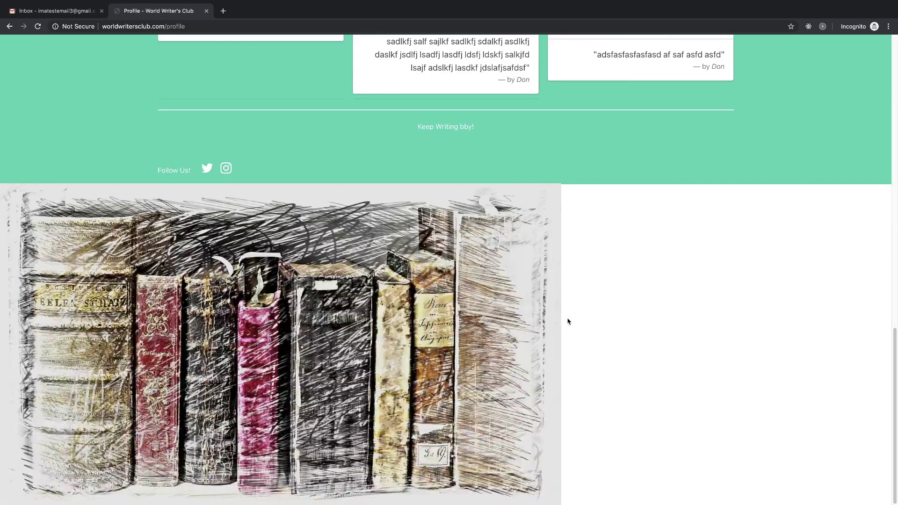
{"action": "scroll", "coordinate": [668, 120], "scroll_direction": "up", "scroll_amount": 20}
- Submit a placeholder 'Passion versus Pain' response, then reload the Gmail inbox
{"action": "left_click", "coordinate": [691, 49]}
{"action": "type", "text": "asf"}
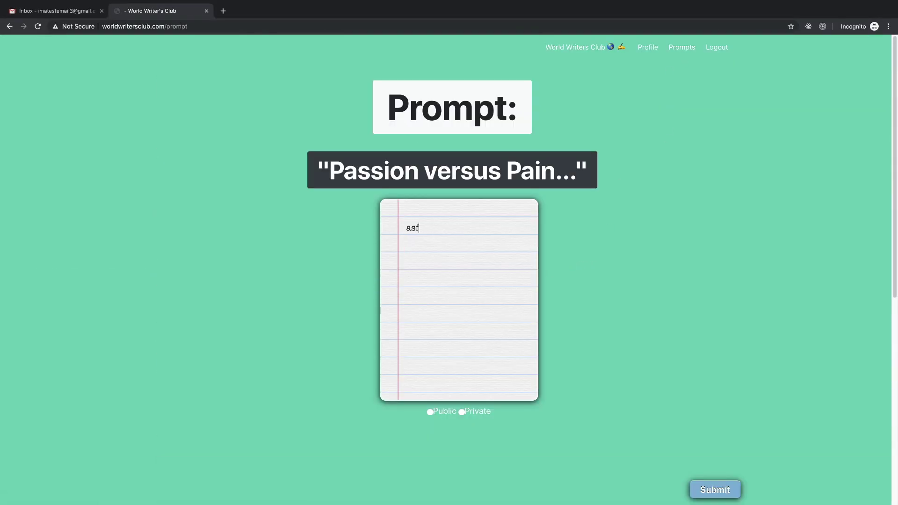
{"action": "type", "text": "asfd asdf asf asdf"}
{"action": "left_click", "coordinate": [721, 492]}
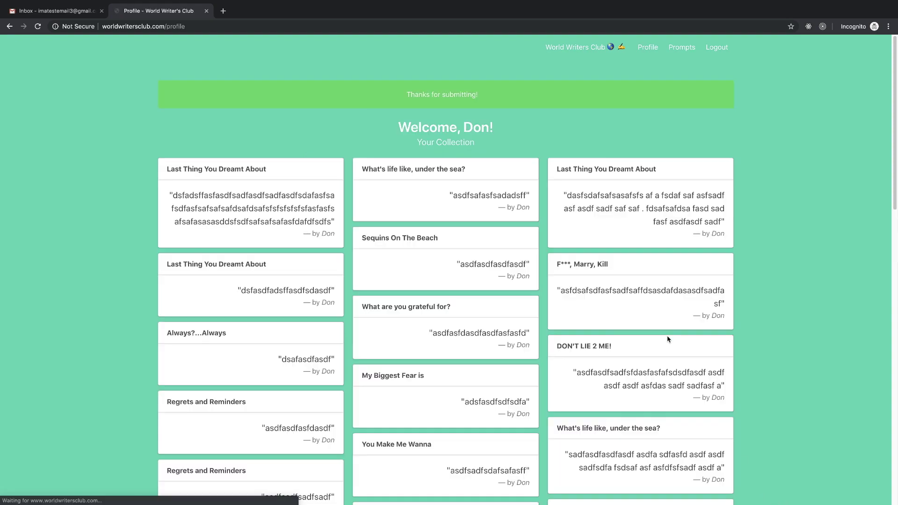
{"action": "scroll", "coordinate": [655, 355], "scroll_direction": "down", "scroll_amount": 20}
{"action": "scroll", "coordinate": [642, 361], "scroll_direction": "up", "scroll_amount": 3}
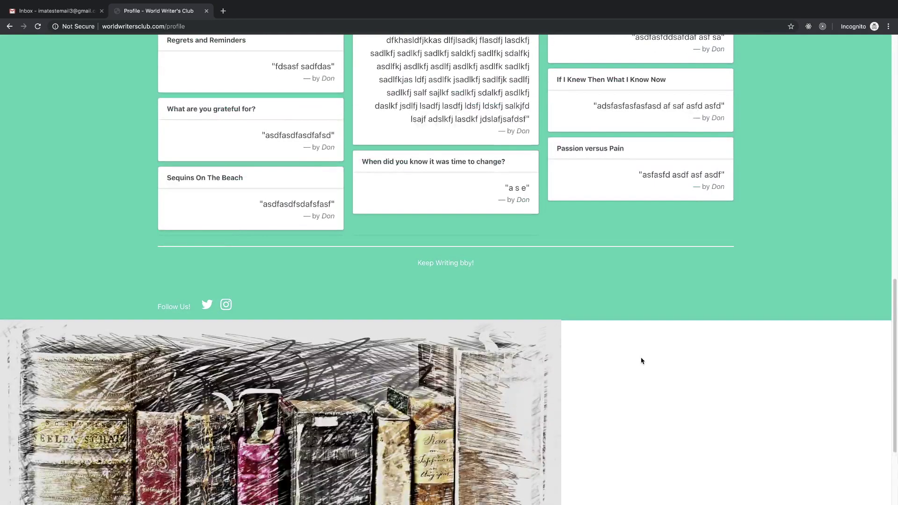
{"action": "scroll", "coordinate": [642, 361], "scroll_direction": "up", "scroll_amount": 15}
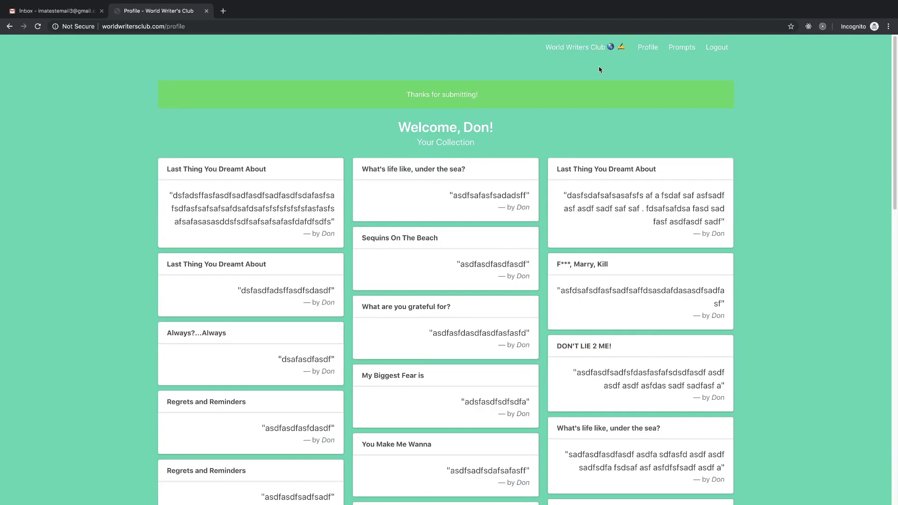
{"action": "left_click", "coordinate": [77, 10]}
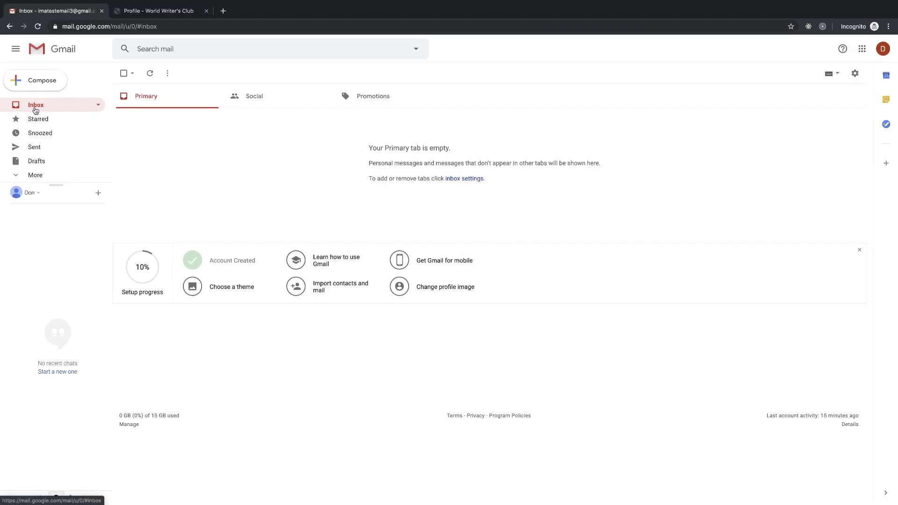
{"action": "left_click", "coordinate": [37, 26]}
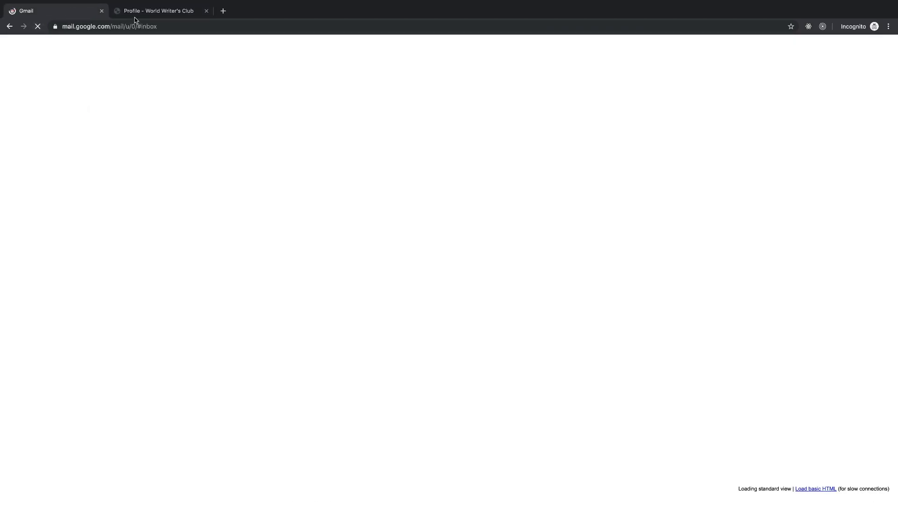
{"action": "left_click", "coordinate": [155, 11]}
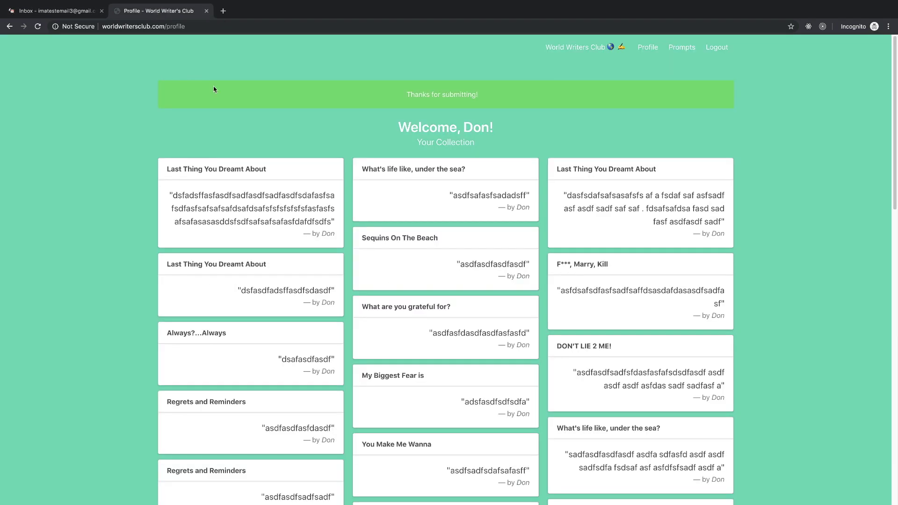
{"action": "scroll", "coordinate": [505, 382], "scroll_direction": "down", "scroll_amount": 20}
{"action": "scroll", "coordinate": [507, 383], "scroll_direction": "up", "scroll_amount": 20}
{"action": "scroll", "coordinate": [748, 262], "scroll_direction": "down", "scroll_amount": 20}
{"action": "scroll", "coordinate": [762, 274], "scroll_direction": "up", "scroll_amount": 12}
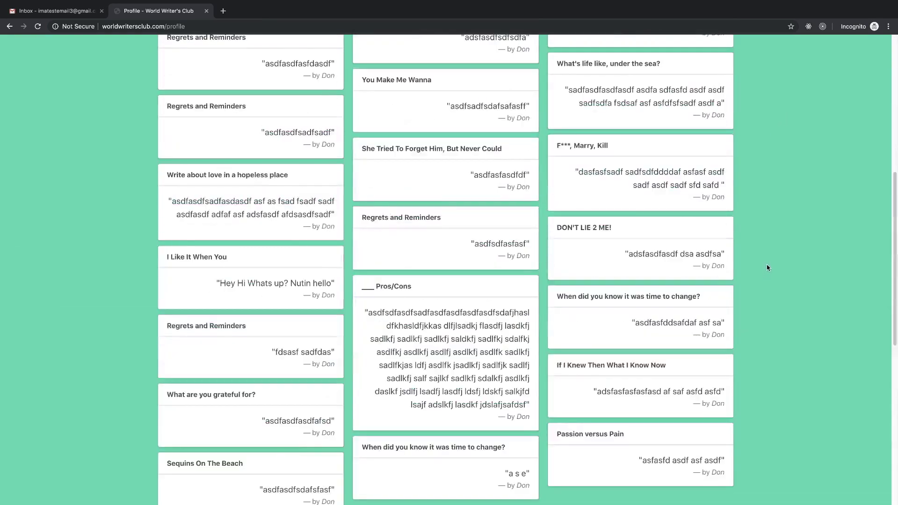
{"action": "scroll", "coordinate": [767, 268], "scroll_direction": "up", "scroll_amount": 8}
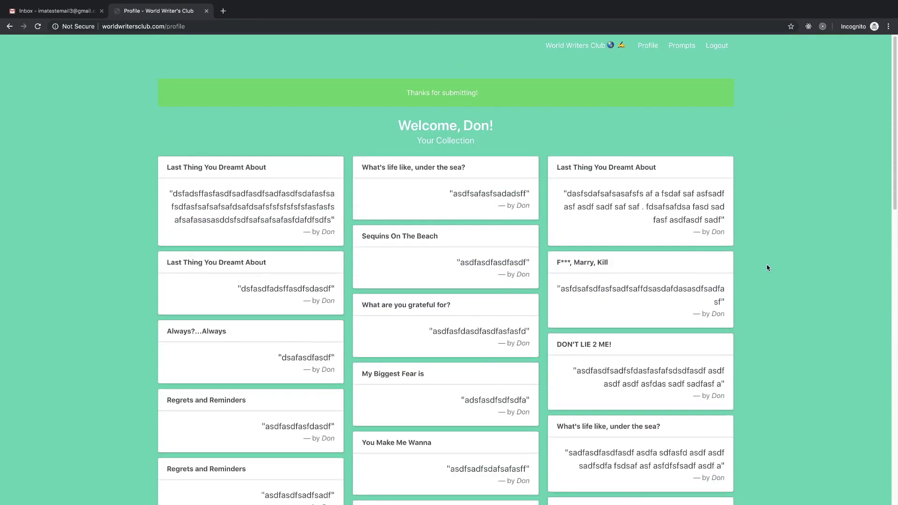
{"action": "scroll", "coordinate": [770, 269], "scroll_direction": "down", "scroll_amount": 15}
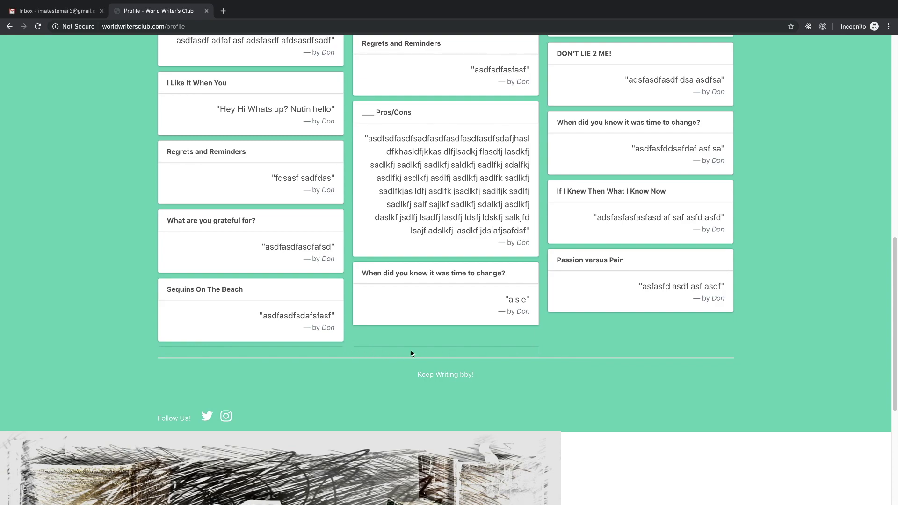
{"action": "scroll", "coordinate": [354, 327], "scroll_direction": "down", "scroll_amount": 1}
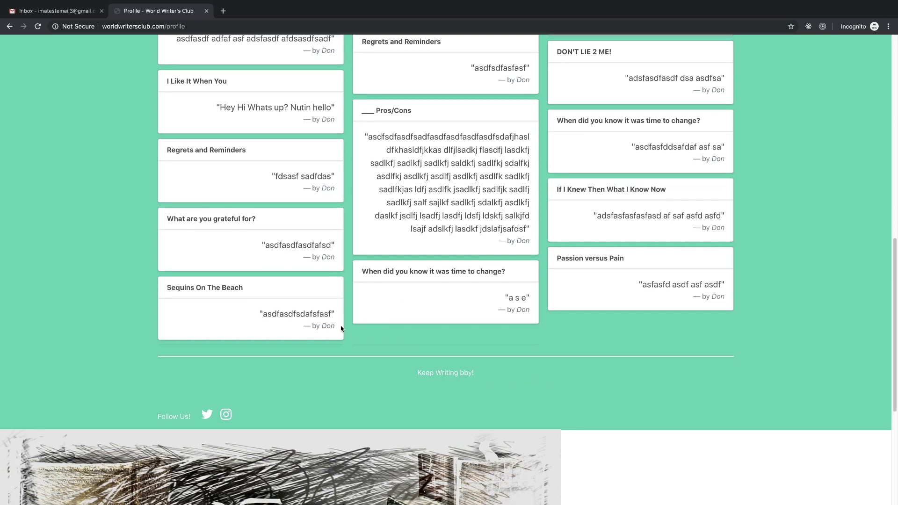
{"action": "left_click_drag", "start_coordinate": [419, 372], "coordinate": [511, 376]}
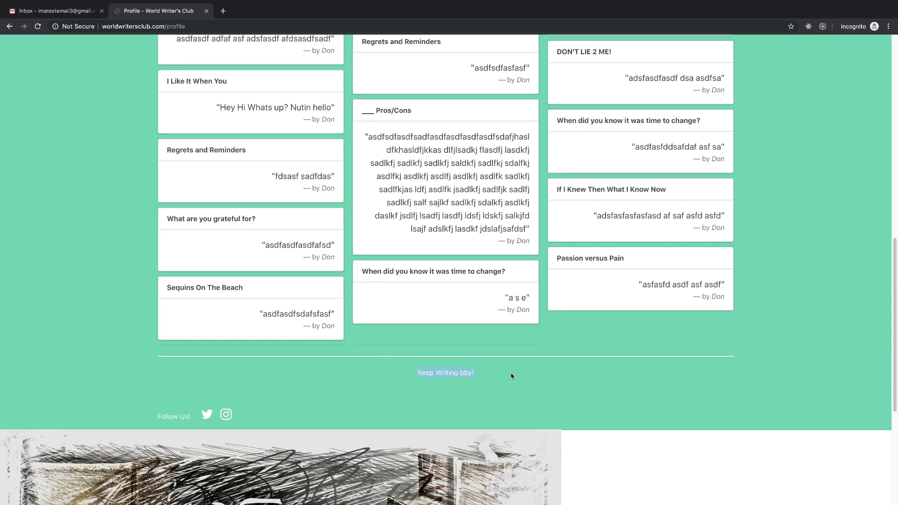
{"action": "scroll", "coordinate": [511, 374], "scroll_direction": "down", "scroll_amount": 4}
{"action": "left_click", "coordinate": [474, 198]}
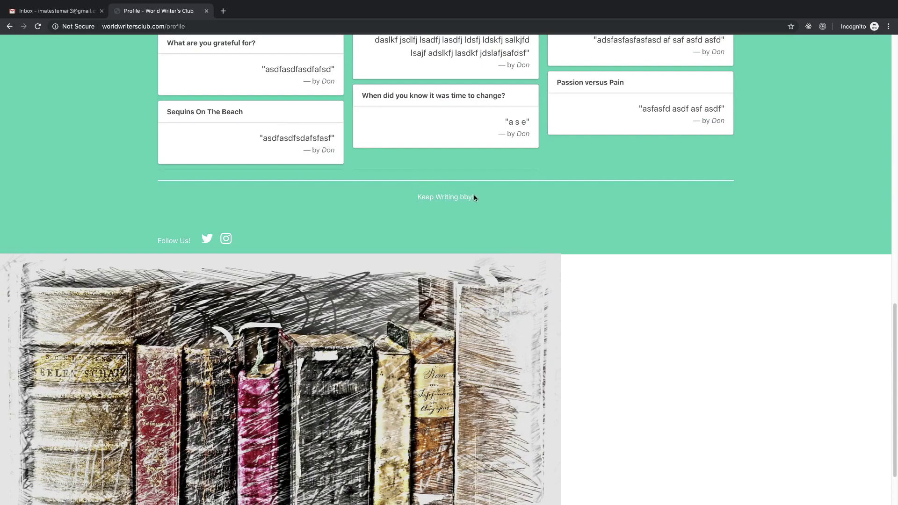
{"action": "left_click", "coordinate": [461, 197]}
{"action": "left_click_drag", "start_coordinate": [473, 197], "coordinate": [470, 197]}
{"action": "scroll", "coordinate": [402, 230], "scroll_direction": "down", "scroll_amount": 2}
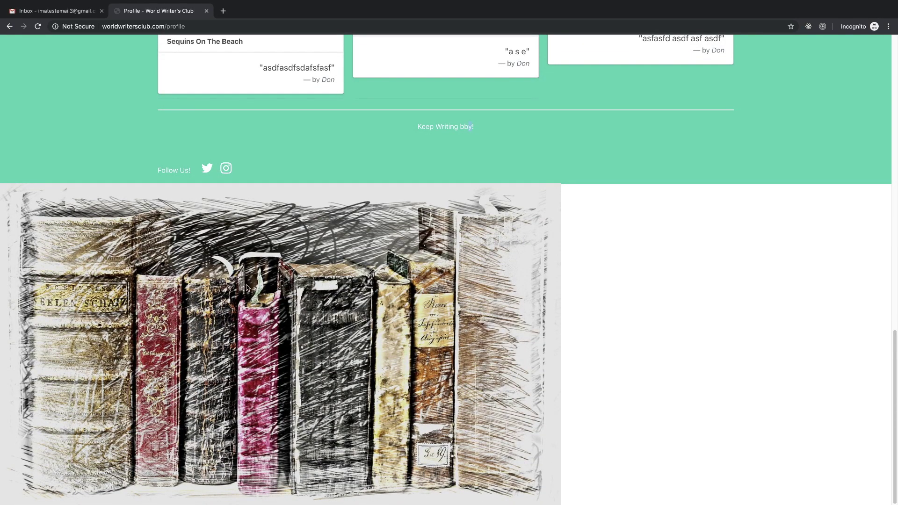
{"action": "scroll", "coordinate": [252, 323], "scroll_direction": "up", "scroll_amount": 10}
{"action": "scroll", "coordinate": [377, 331], "scroll_direction": "down", "scroll_amount": 10}
{"action": "scroll", "coordinate": [383, 330], "scroll_direction": "up", "scroll_amount": 15}
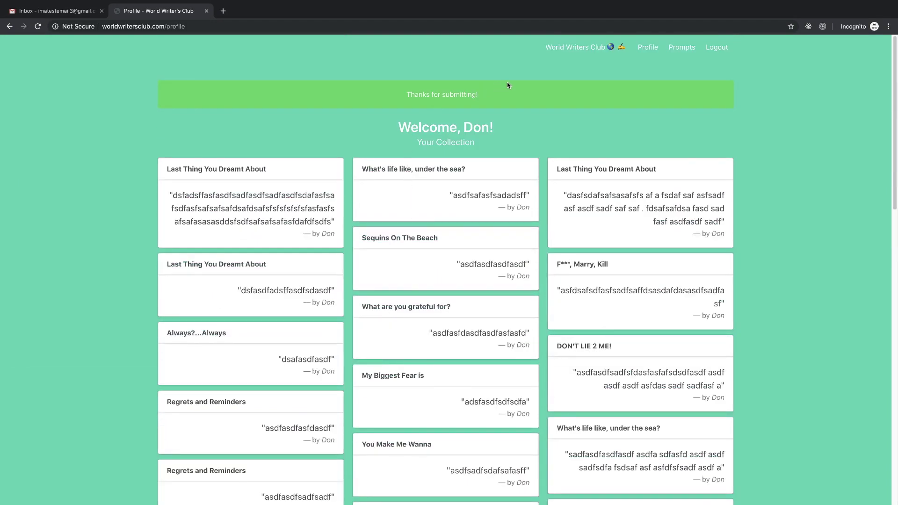
{"action": "left_click_drag", "start_coordinate": [509, 94], "coordinate": [367, 98]}
{"action": "scroll", "coordinate": [367, 180], "scroll_direction": "down", "scroll_amount": 3}
{"action": "scroll", "coordinate": [358, 178], "scroll_direction": "up", "scroll_amount": 3}
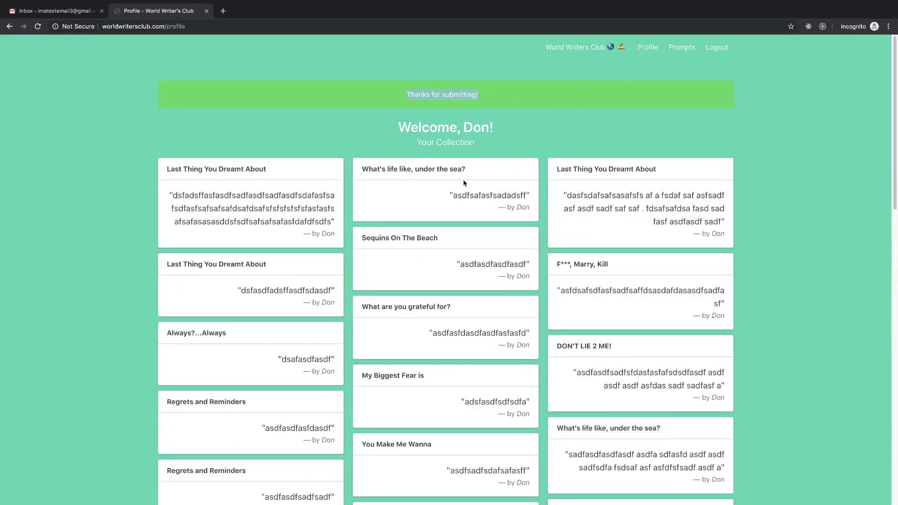
{"action": "scroll", "coordinate": [463, 175], "scroll_direction": "down", "scroll_amount": 15}
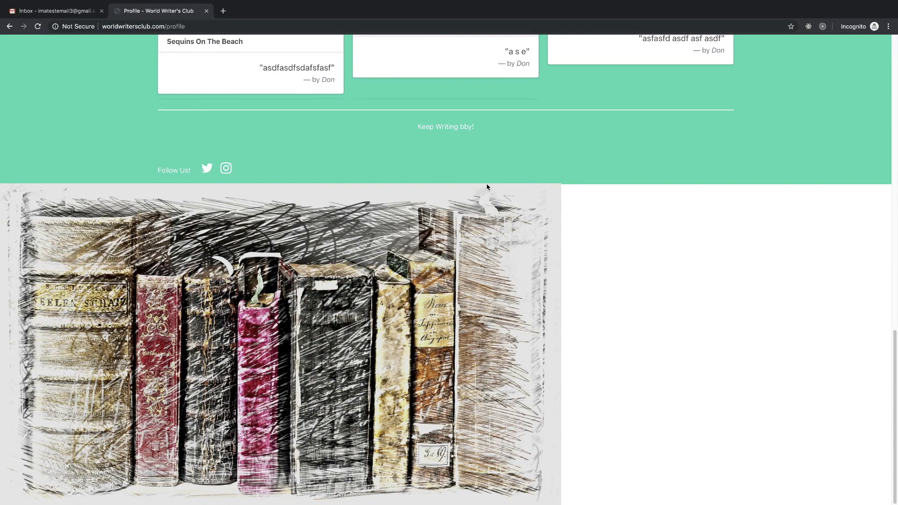
{"action": "scroll", "coordinate": [503, 174], "scroll_direction": "up", "scroll_amount": 15}
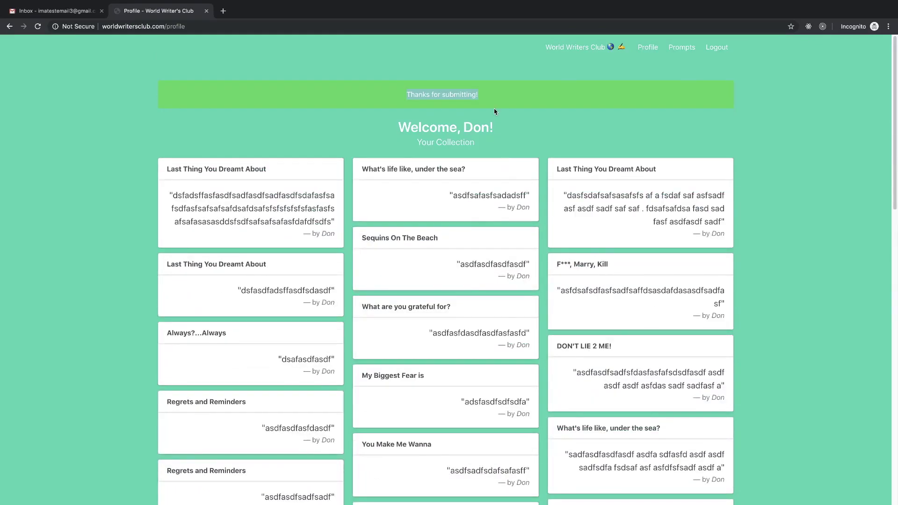
{"action": "scroll", "coordinate": [428, 170], "scroll_direction": "down", "scroll_amount": 15}
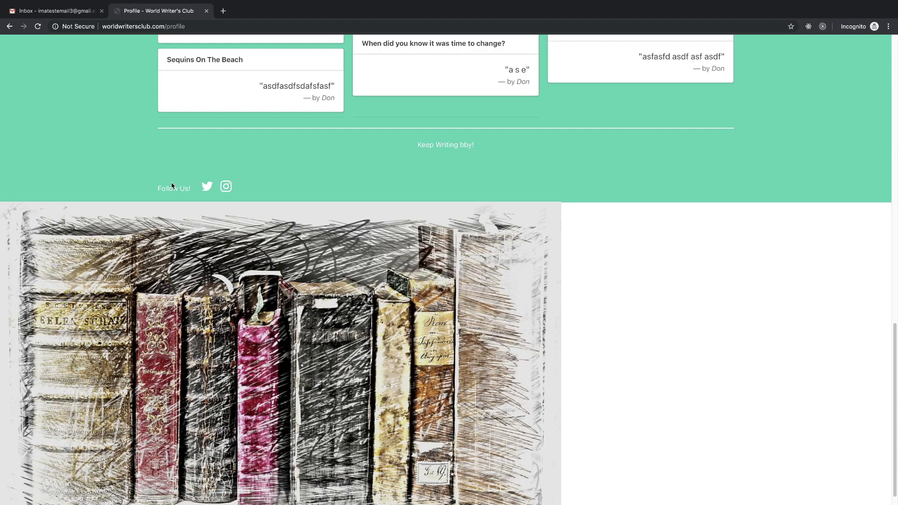
{"action": "scroll", "coordinate": [303, 260], "scroll_direction": "down", "scroll_amount": 1}
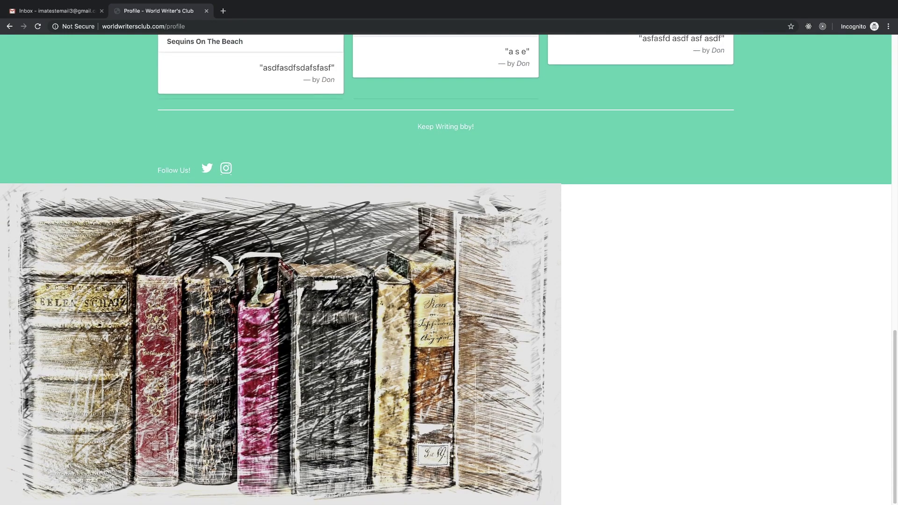
{"action": "scroll", "coordinate": [299, 191], "scroll_direction": "up", "scroll_amount": 15}
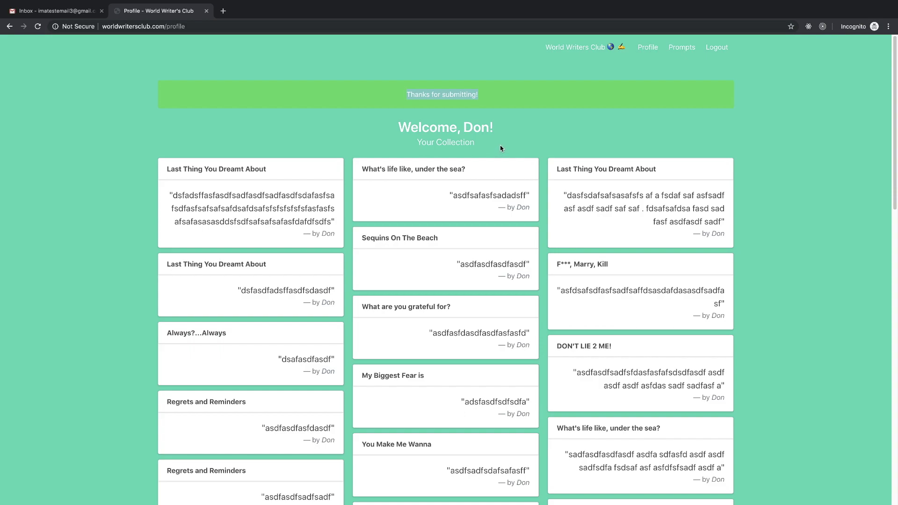
{"action": "left_click", "coordinate": [418, 113]}
{"action": "scroll", "coordinate": [512, 115], "scroll_direction": "down", "scroll_amount": 10}
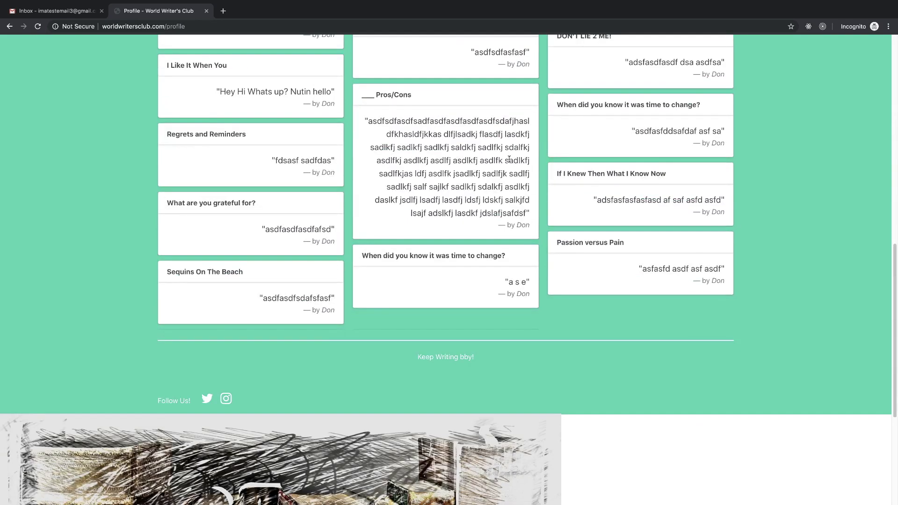
{"action": "scroll", "coordinate": [510, 162], "scroll_direction": "up", "scroll_amount": 10}
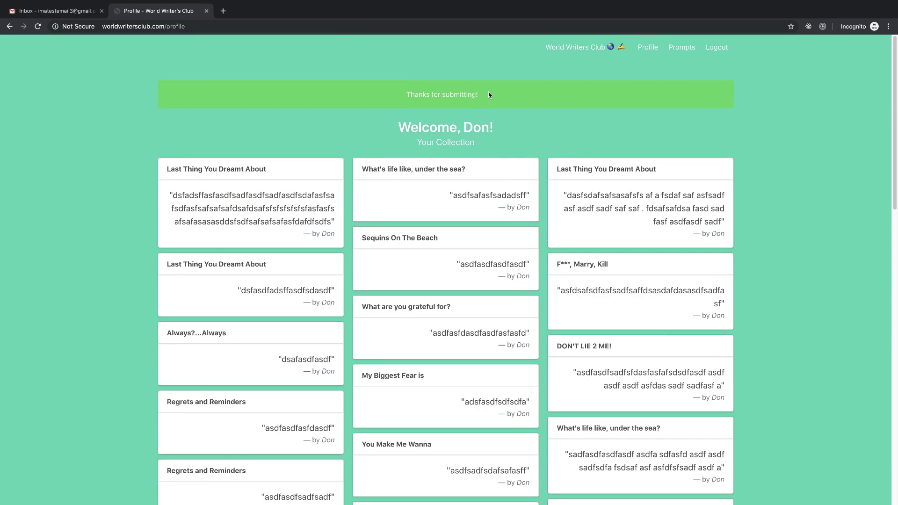
{"action": "left_click_drag", "start_coordinate": [409, 95], "coordinate": [401, 95]}
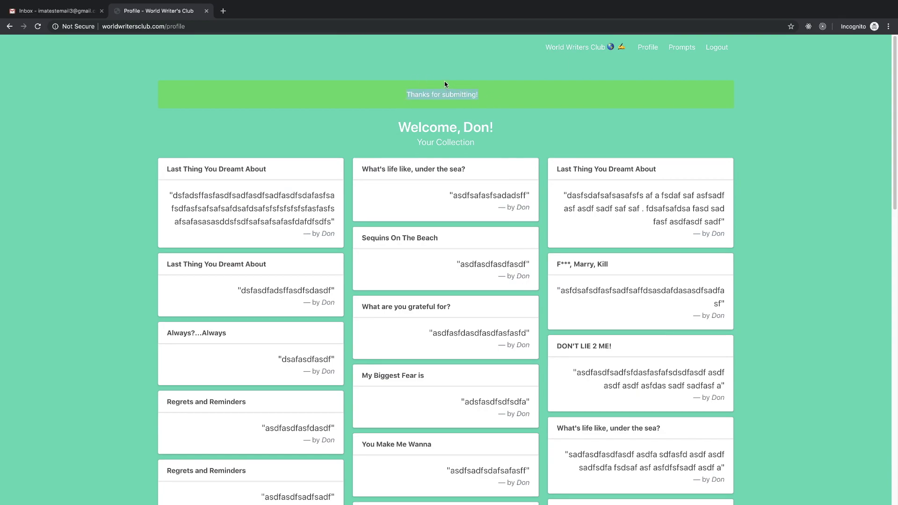
{"action": "scroll", "coordinate": [447, 93], "scroll_direction": "down", "scroll_amount": 10}
{"action": "scroll", "coordinate": [470, 117], "scroll_direction": "down", "scroll_amount": 1}
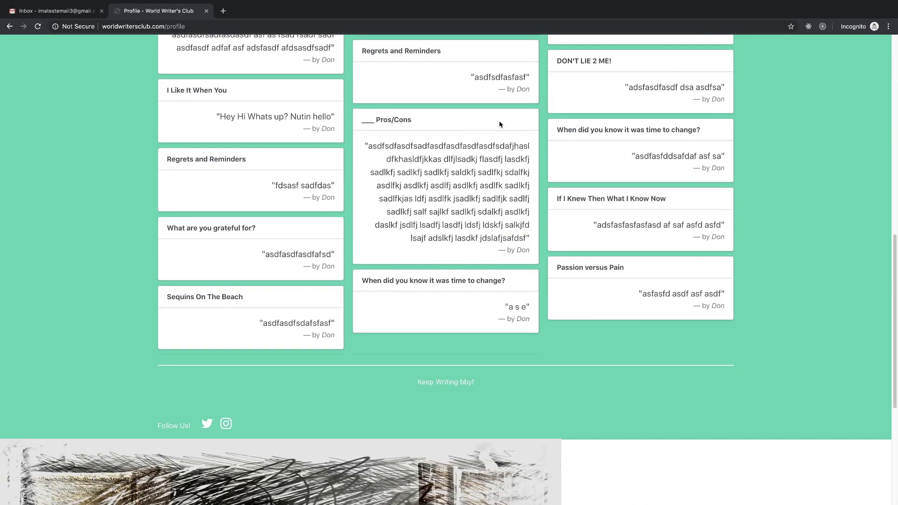
{"action": "scroll", "coordinate": [459, 248], "scroll_direction": "up", "scroll_amount": 15}
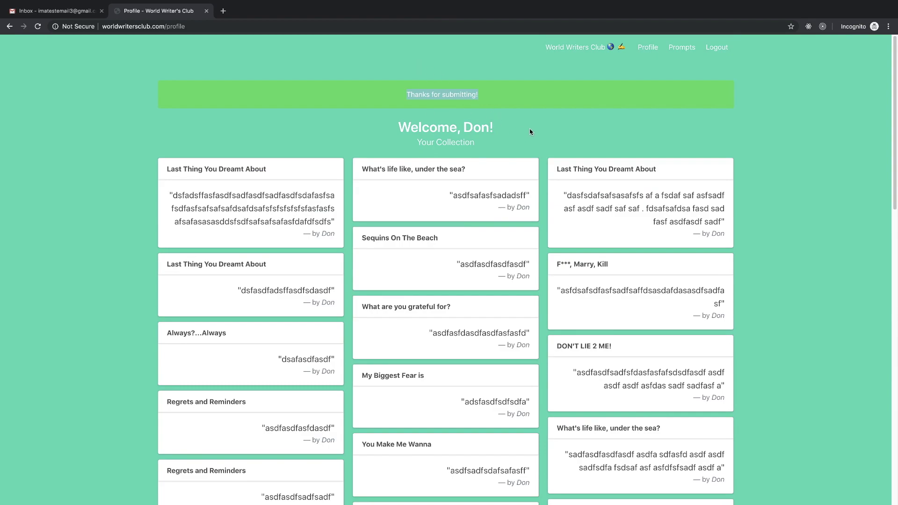
{"action": "scroll", "coordinate": [531, 135], "scroll_direction": "down", "scroll_amount": 15}
{"action": "scroll", "coordinate": [530, 162], "scroll_direction": "down", "scroll_amount": 5}
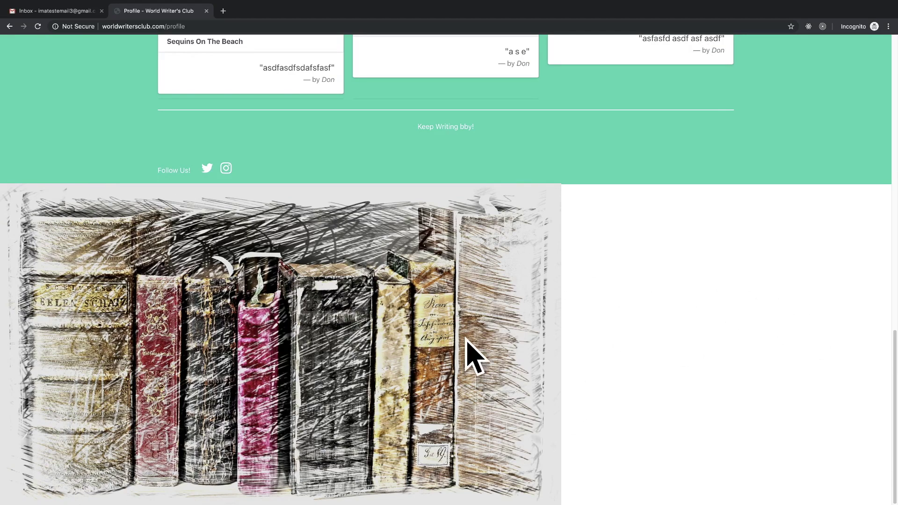
{"action": "scroll", "coordinate": [426, 364], "scroll_direction": "up", "scroll_amount": 15}
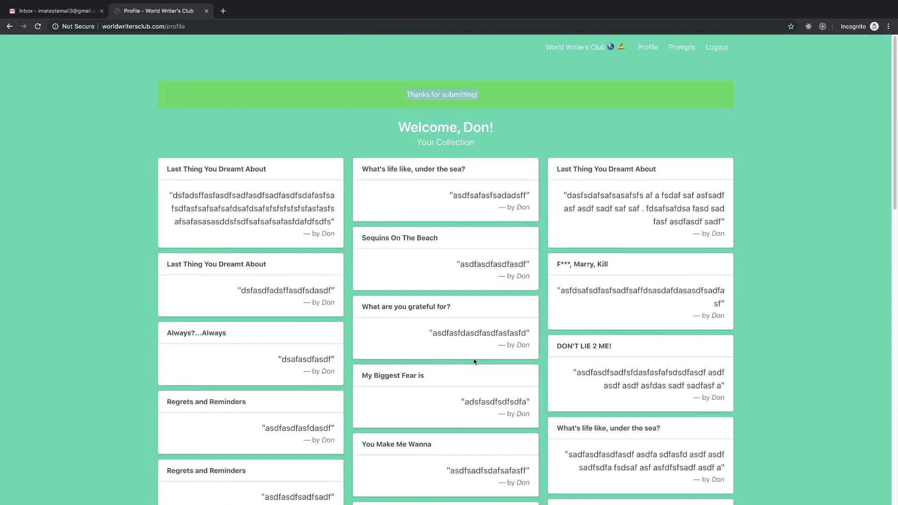
{"action": "scroll", "coordinate": [466, 360], "scroll_direction": "down", "scroll_amount": 15}
{"action": "scroll", "coordinate": [534, 323], "scroll_direction": "up", "scroll_amount": 15}
{"action": "left_click", "coordinate": [473, 141]}
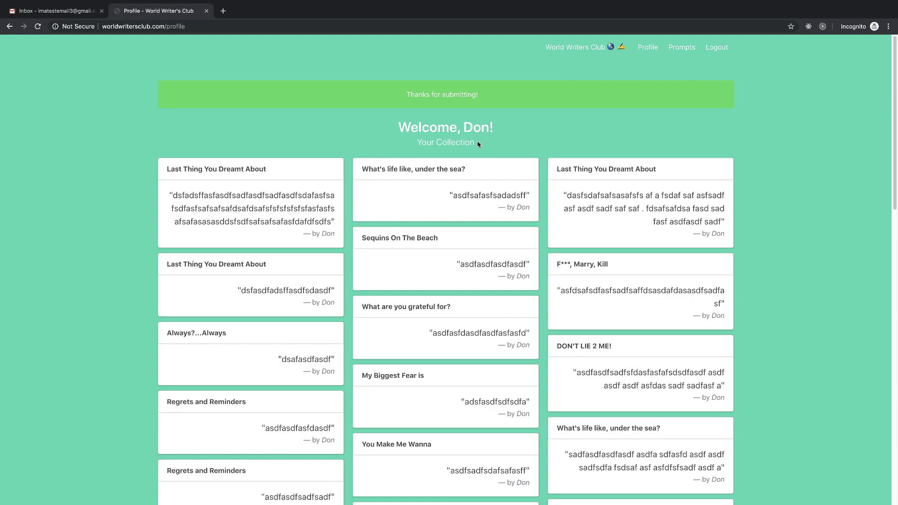
{"action": "scroll", "coordinate": [468, 210], "scroll_direction": "down", "scroll_amount": 15}
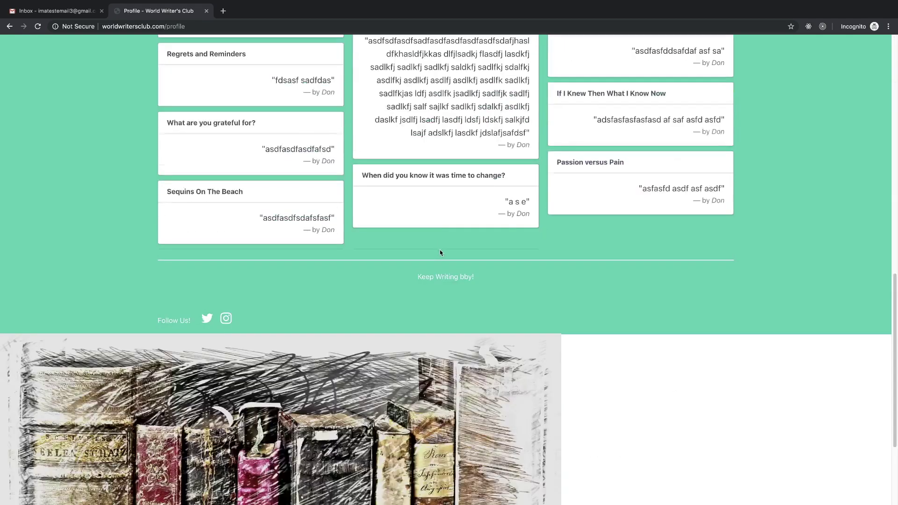
{"action": "scroll", "coordinate": [470, 255], "scroll_direction": "up", "scroll_amount": 10}
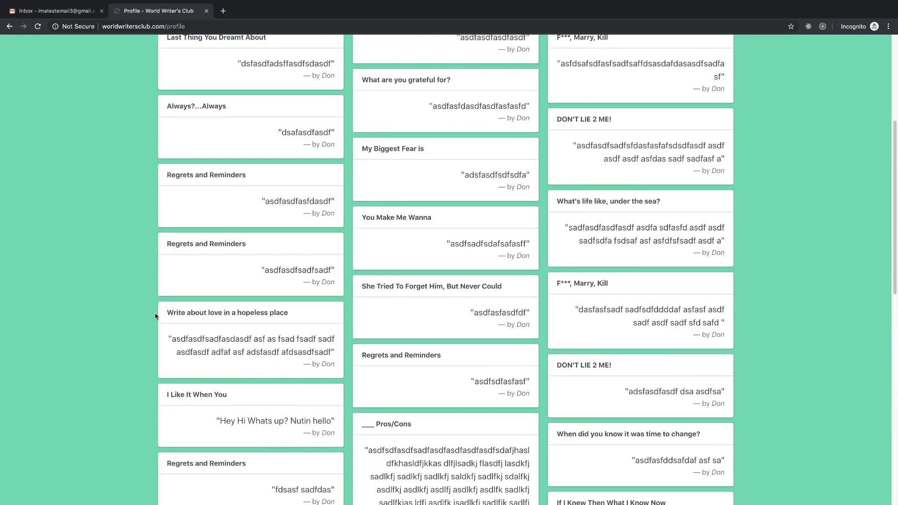
{"action": "left_click_drag", "start_coordinate": [167, 313], "coordinate": [303, 316]}
{"action": "left_click", "coordinate": [307, 316]}
{"action": "scroll", "coordinate": [371, 366], "scroll_direction": "down", "scroll_amount": 5}
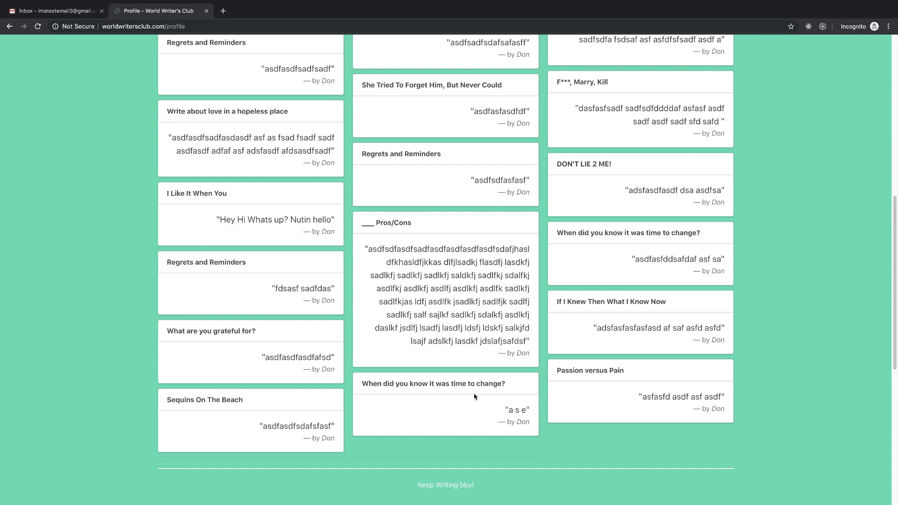
{"action": "scroll", "coordinate": [479, 399], "scroll_direction": "up", "scroll_amount": 10}
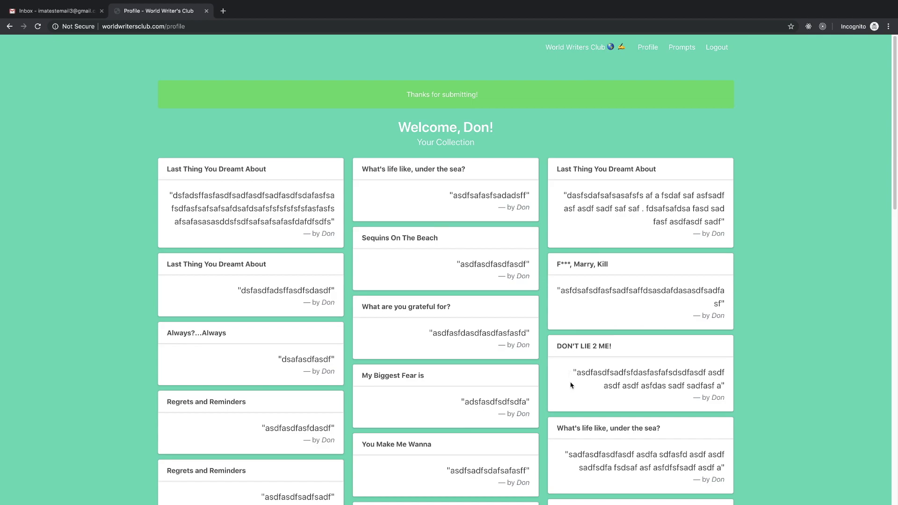
{"action": "scroll", "coordinate": [571, 385], "scroll_direction": "down", "scroll_amount": 13}
{"action": "scroll", "coordinate": [608, 395], "scroll_direction": "up", "scroll_amount": 6}
{"action": "scroll", "coordinate": [612, 392], "scroll_direction": "up", "scroll_amount": 8}
{"action": "scroll", "coordinate": [619, 393], "scroll_direction": "down", "scroll_amount": 15}
{"action": "scroll", "coordinate": [621, 377], "scroll_direction": "up", "scroll_amount": 15}
{"action": "scroll", "coordinate": [559, 246], "scroll_direction": "down", "scroll_amount": 15}
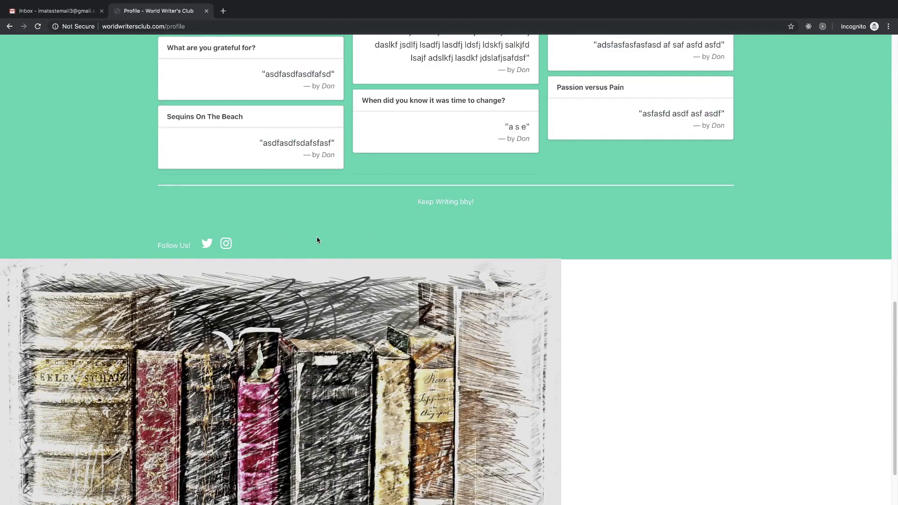
{"action": "scroll", "coordinate": [443, 216], "scroll_direction": "up", "scroll_amount": 15}
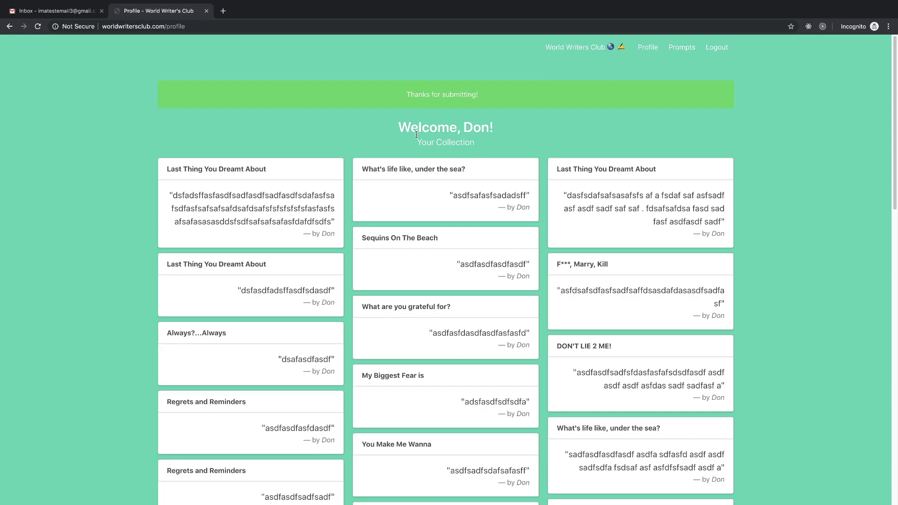
{"action": "scroll", "coordinate": [457, 235], "scroll_direction": "down", "scroll_amount": 10}
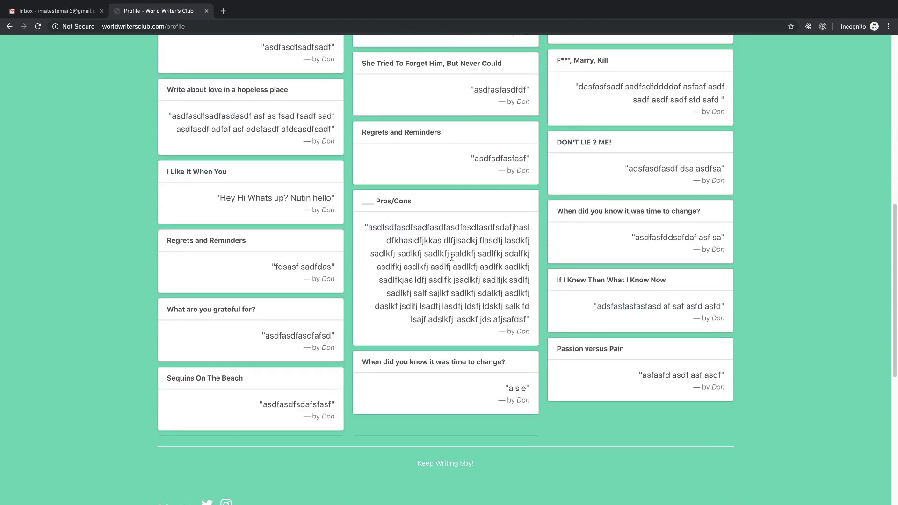
{"action": "scroll", "coordinate": [547, 389], "scroll_direction": "up", "scroll_amount": 10}
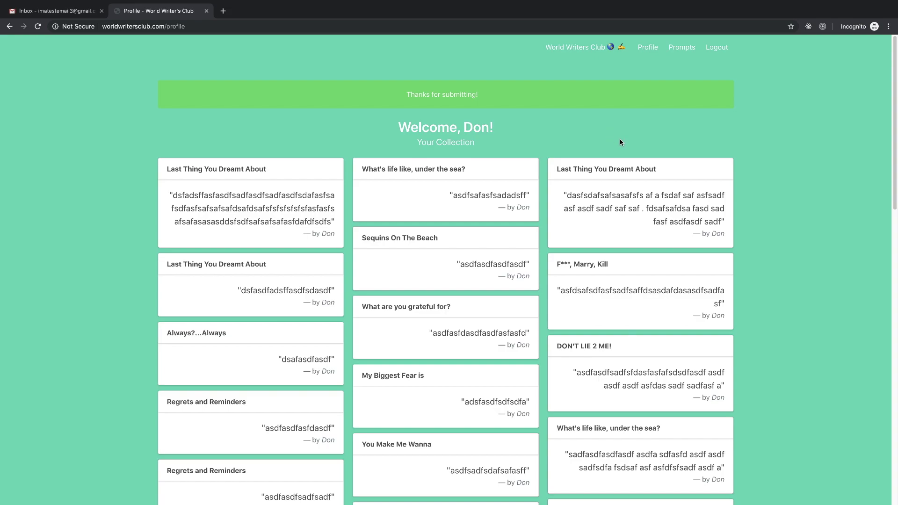
{"action": "scroll", "coordinate": [619, 137], "scroll_direction": "down", "scroll_amount": 15}
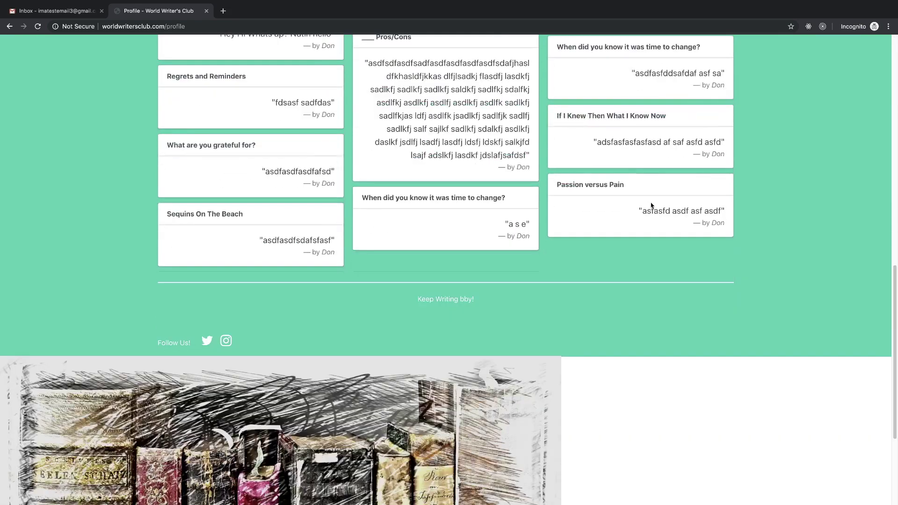
{"action": "scroll", "coordinate": [653, 268], "scroll_direction": "down", "scroll_amount": 4}
{"action": "key", "text": "Home"}
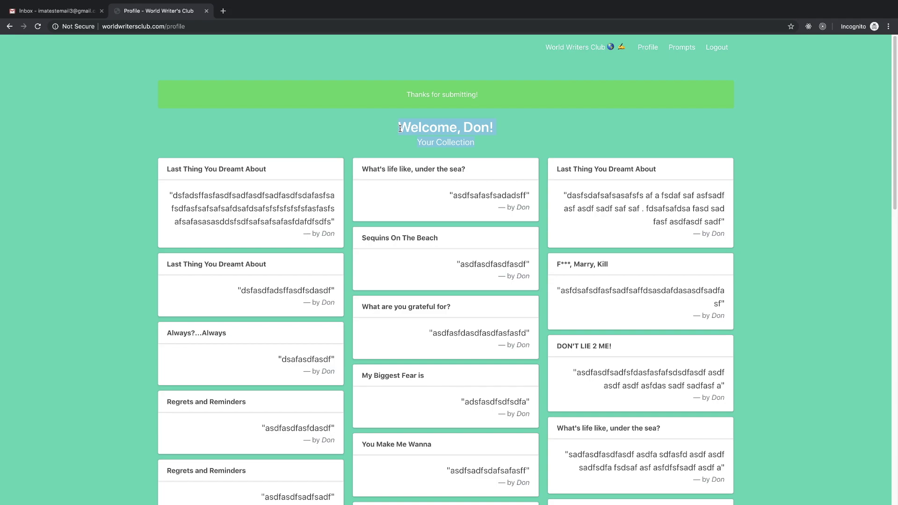
{"action": "scroll", "coordinate": [425, 262], "scroll_direction": "down", "scroll_amount": 10}
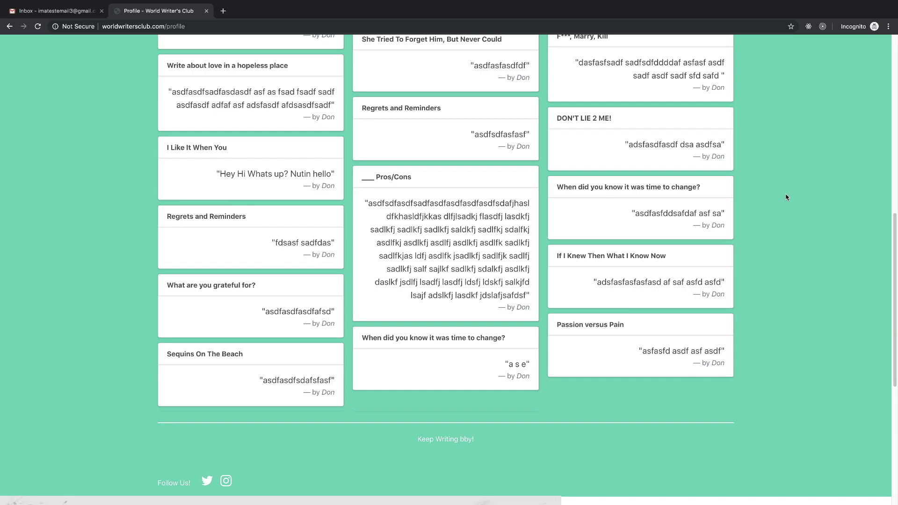
{"action": "scroll", "coordinate": [788, 197], "scroll_direction": "up", "scroll_amount": 9}
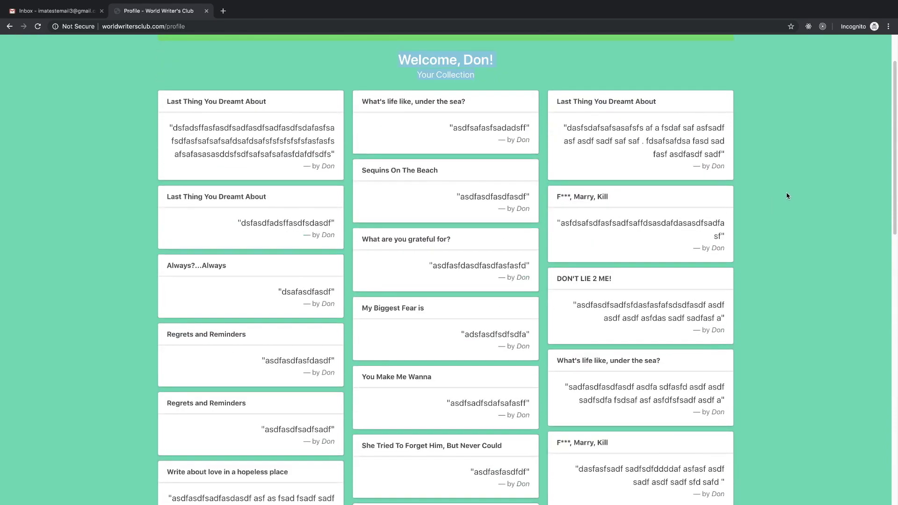
{"action": "scroll", "coordinate": [785, 196], "scroll_direction": "up", "scroll_amount": 2}
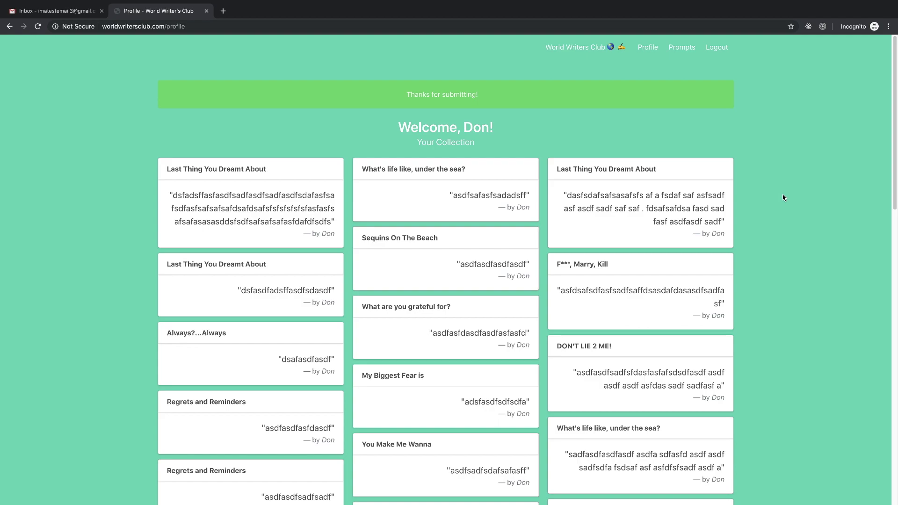
{"action": "key", "text": "End"}
{"action": "key", "text": "Home"}
{"action": "key", "text": "Page_Down"}
{"action": "key", "text": "Page_Up"}
{"action": "scroll", "coordinate": [515, 159], "scroll_direction": "down", "scroll_amount": 9}
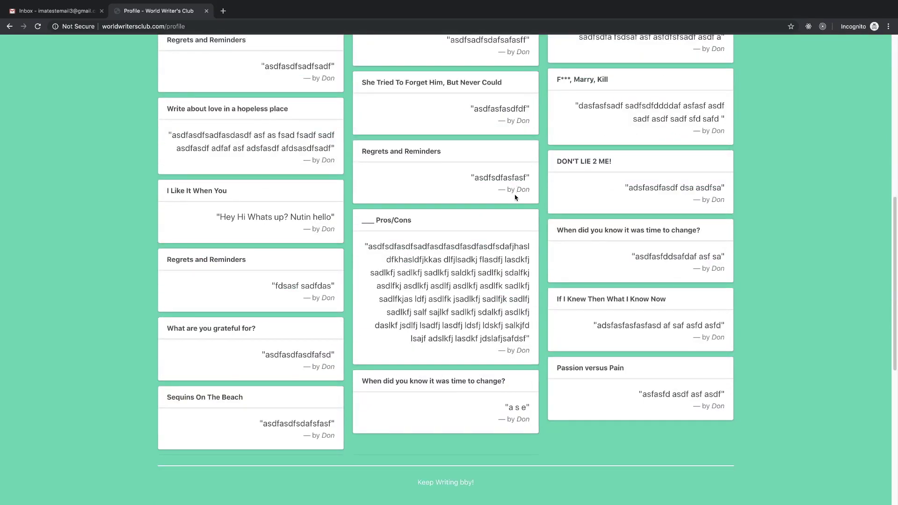
{"action": "scroll", "coordinate": [505, 216], "scroll_direction": "up", "scroll_amount": 20}
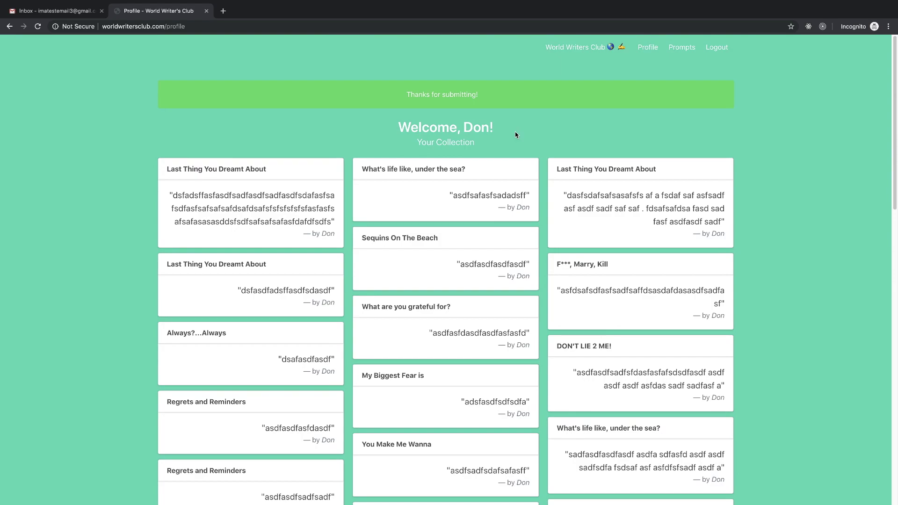
{"action": "scroll", "coordinate": [552, 255], "scroll_direction": "down", "scroll_amount": 10}
{"action": "scroll", "coordinate": [626, 267], "scroll_direction": "down", "scroll_amount": 1}
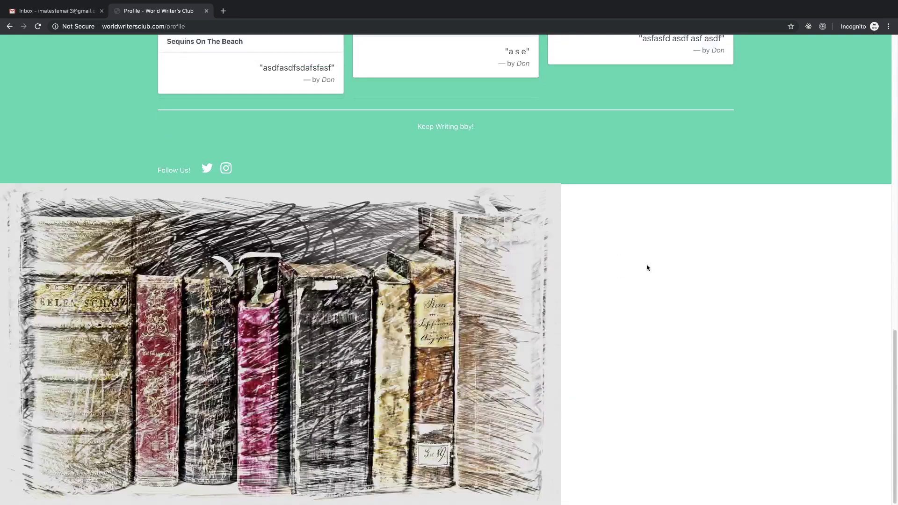
{"action": "scroll", "coordinate": [673, 257], "scroll_direction": "up", "scroll_amount": 20}
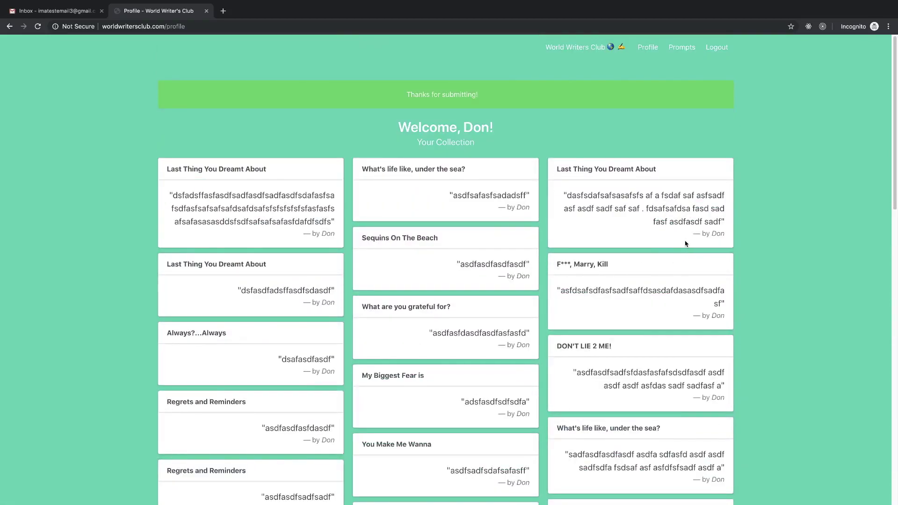
{"action": "scroll", "coordinate": [686, 243], "scroll_direction": "down", "scroll_amount": 8}
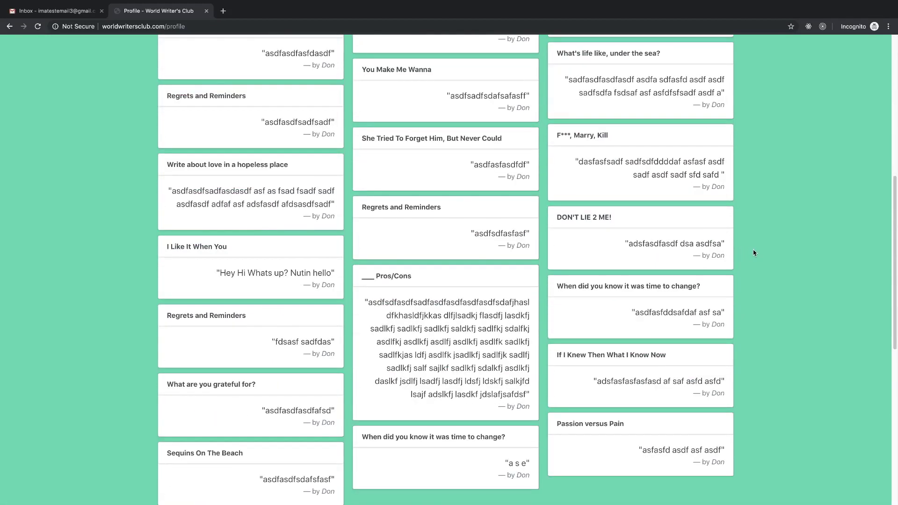
{"action": "scroll", "coordinate": [753, 251], "scroll_direction": "up", "scroll_amount": 8}
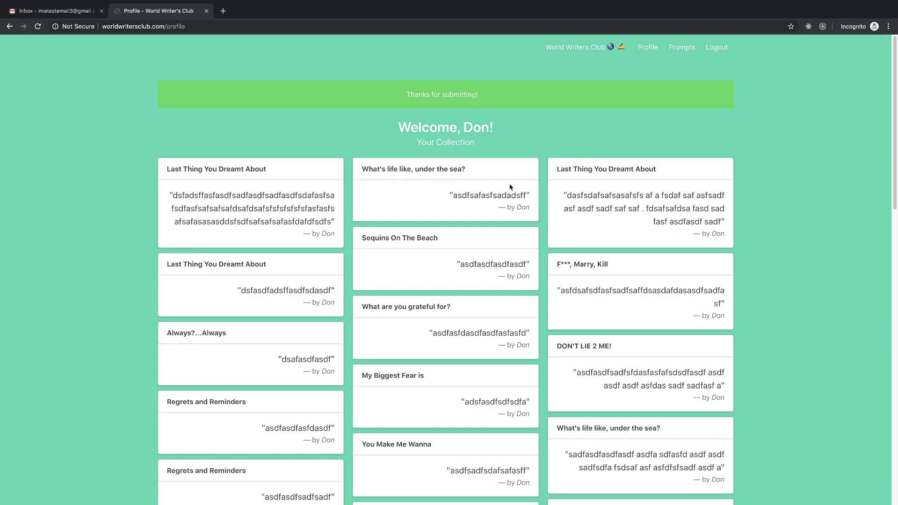
{"action": "scroll", "coordinate": [332, 168], "scroll_direction": "down", "scroll_amount": 20}
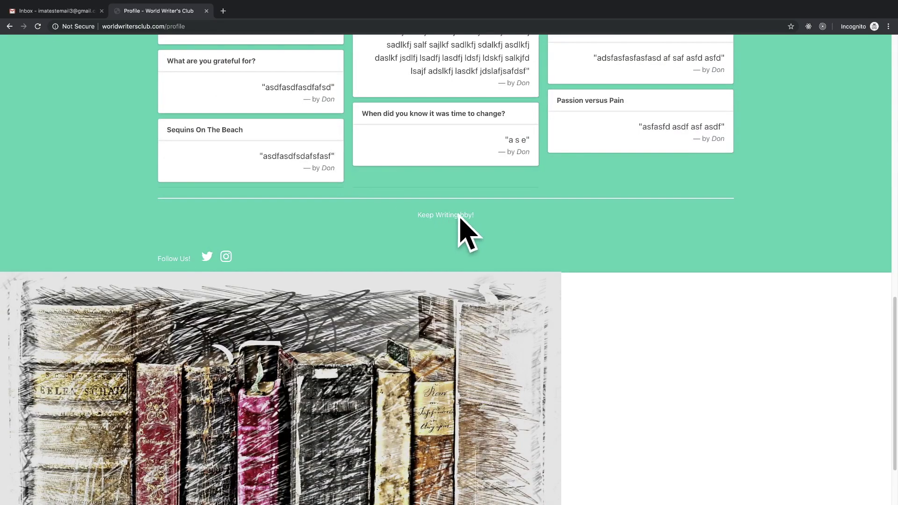
{"action": "scroll", "coordinate": [462, 231], "scroll_direction": "up", "scroll_amount": 20}
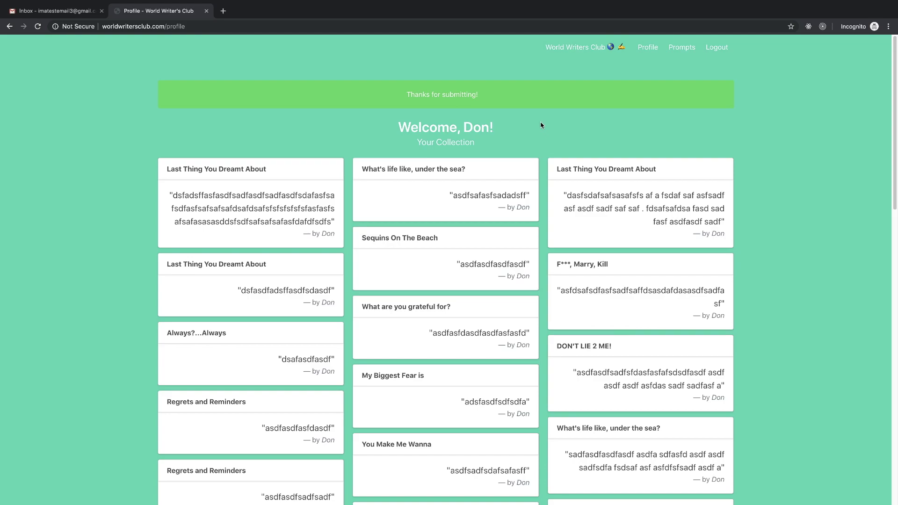
{"action": "left_click_drag", "start_coordinate": [399, 126], "coordinate": [491, 143]}
{"action": "left_click_drag", "start_coordinate": [425, 96], "coordinate": [541, 141]}
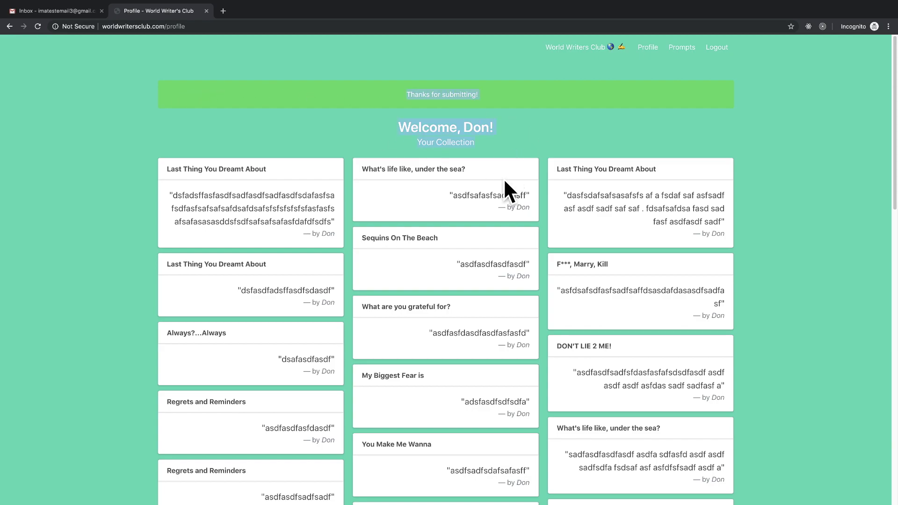